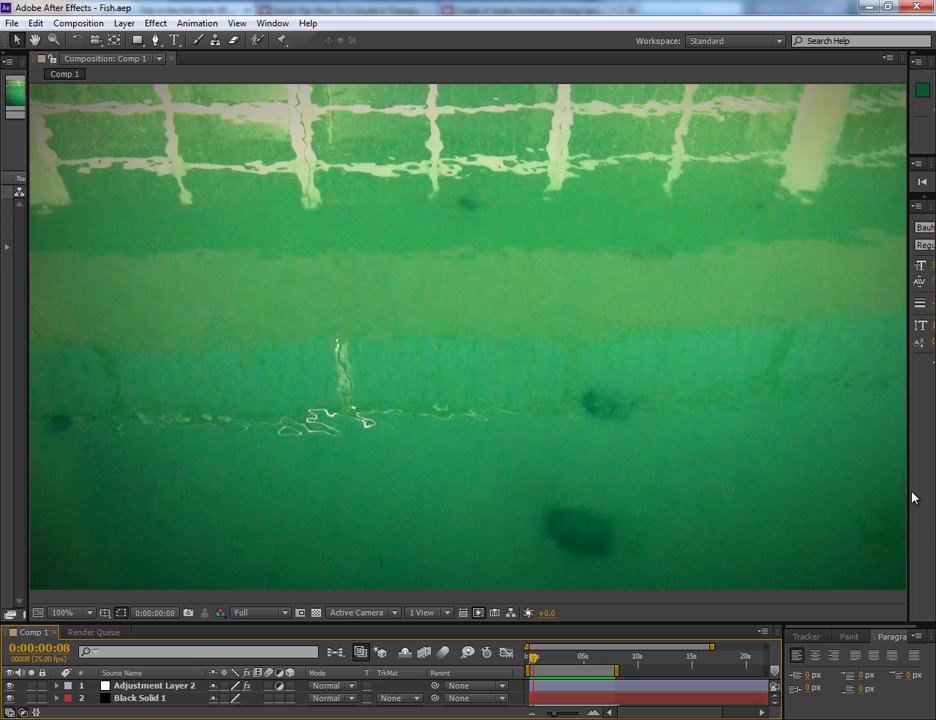
- Start playing the Comp 1 underwater fish preview in After Effects
{"action": "key", "text": "space"}
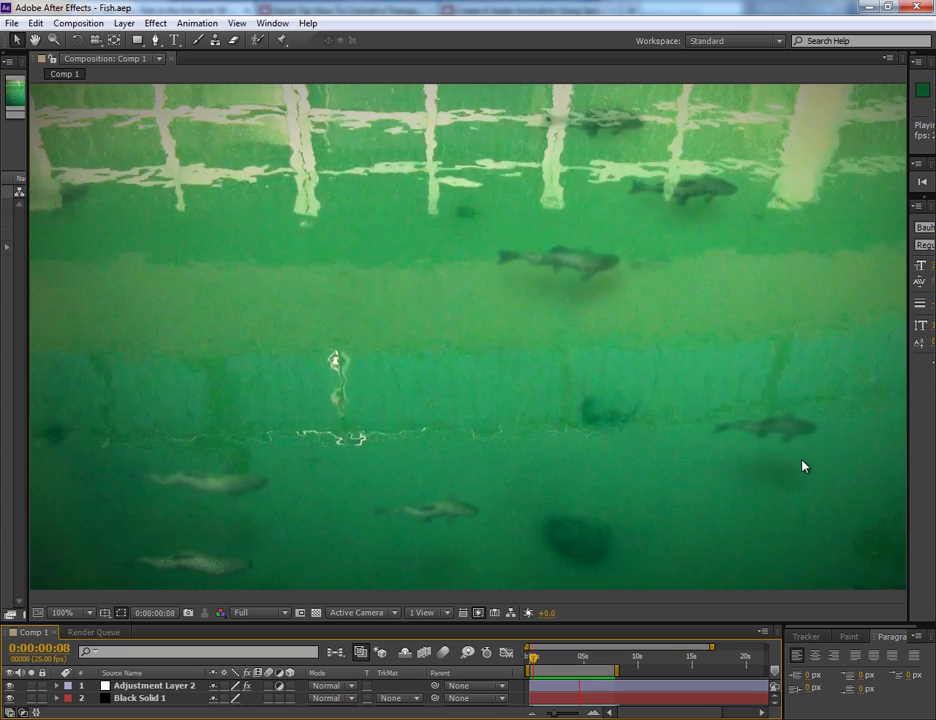
- Stop the swimming-fish preview and scrub the playhead back to about 0:00:02:21
{"action": "key", "text": "space"}
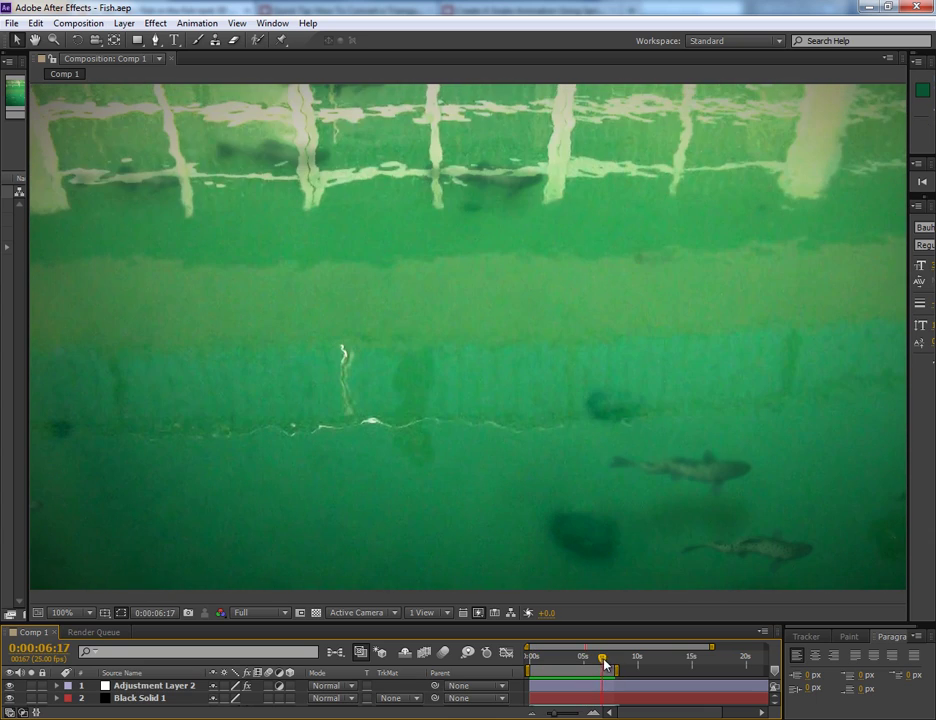
{"action": "left_click_drag", "start_coordinate": [604, 663], "coordinate": [560, 664]}
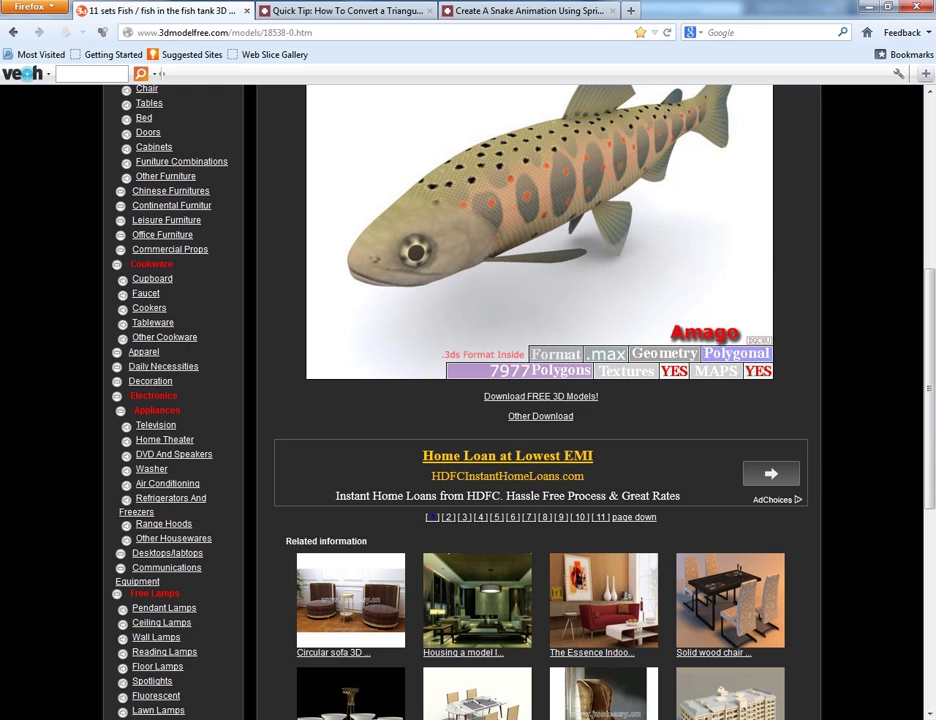
{"action": "scroll", "coordinate": [244, 293], "scroll_direction": "up", "scroll_amount": 7}
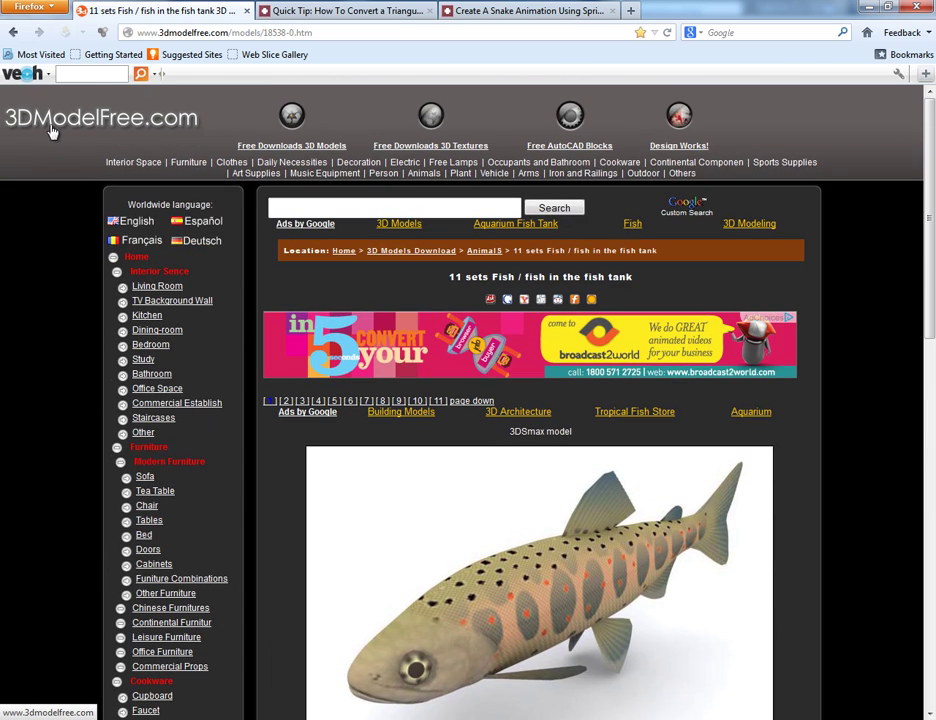
{"action": "scroll", "coordinate": [265, 467], "scroll_direction": "down", "scroll_amount": 1}
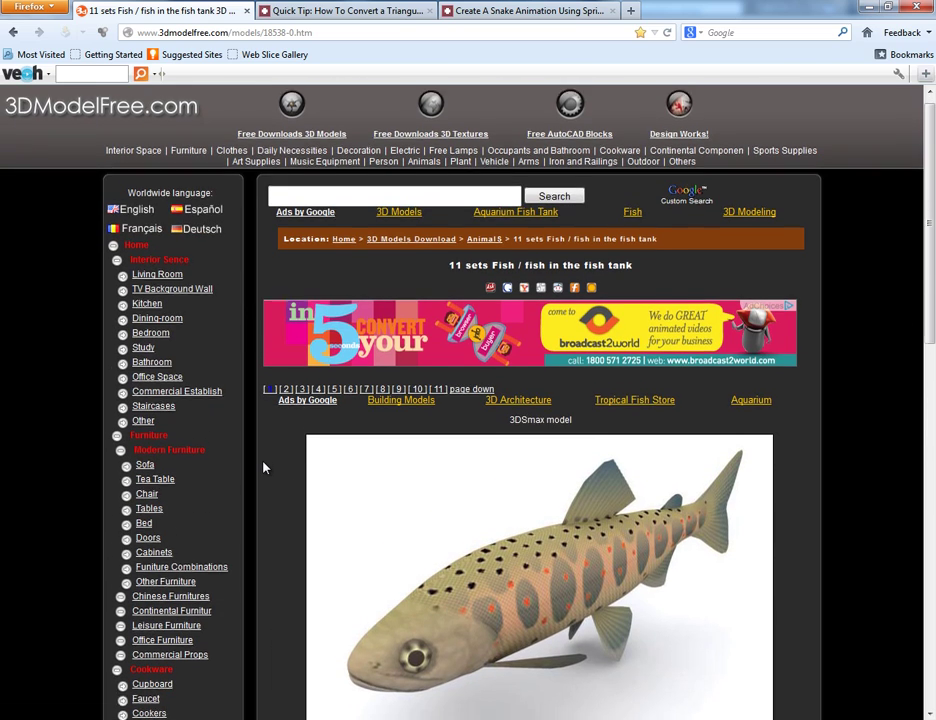
{"action": "scroll", "coordinate": [265, 467], "scroll_direction": "down", "scroll_amount": 5}
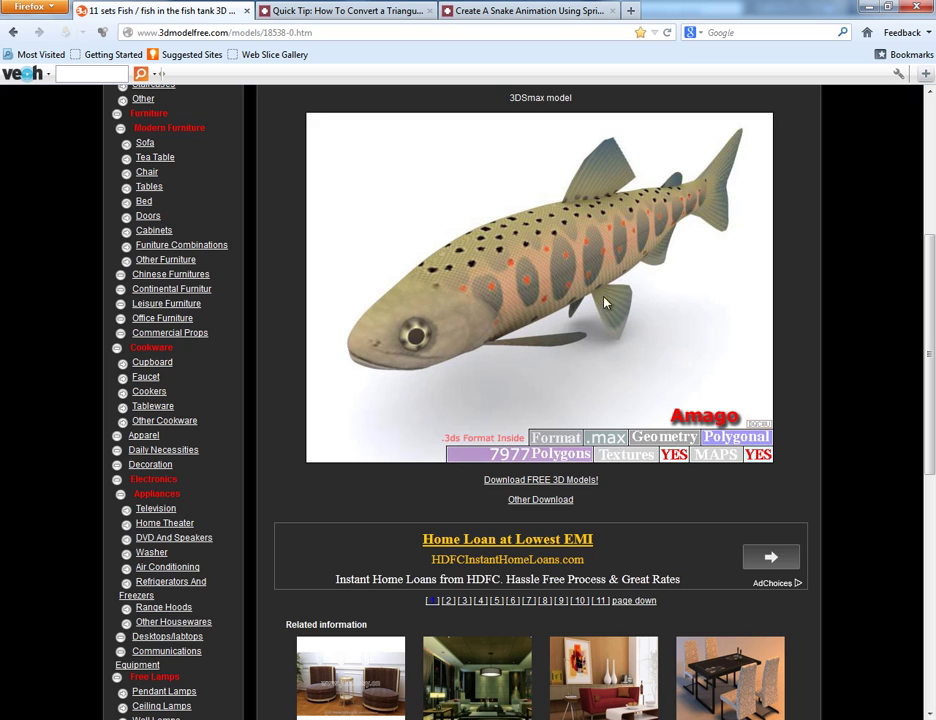
{"action": "left_click", "coordinate": [587, 481]}
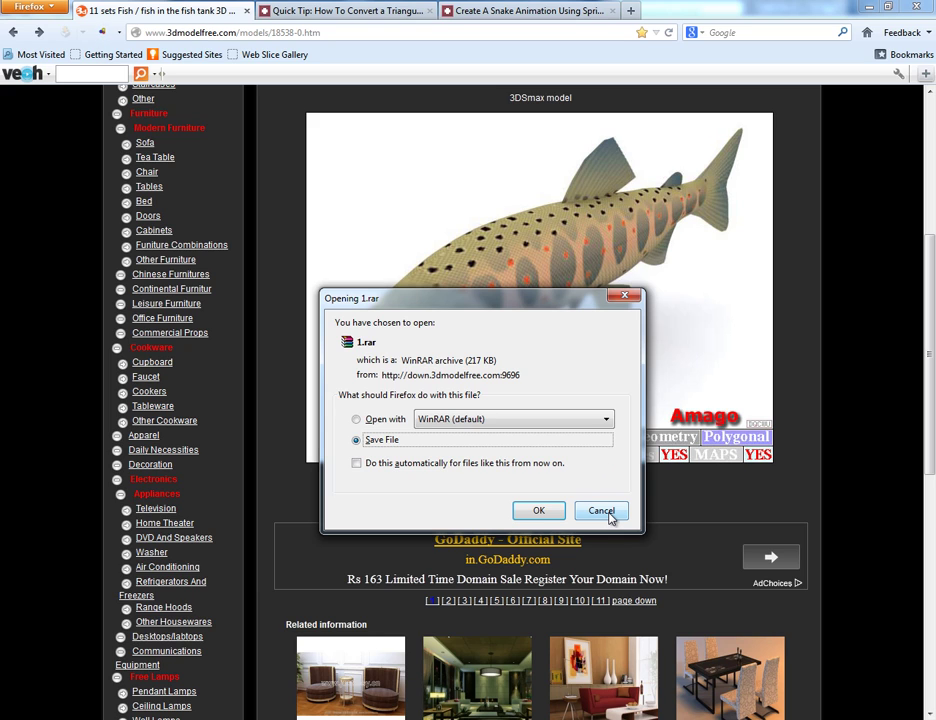
{"action": "left_click", "coordinate": [607, 514]}
- Check the downloaded SP01.jpg preview and AmagoT.bmp texture, then minimise the Downloads folder
{"action": "key", "text": "alt+Tab"}
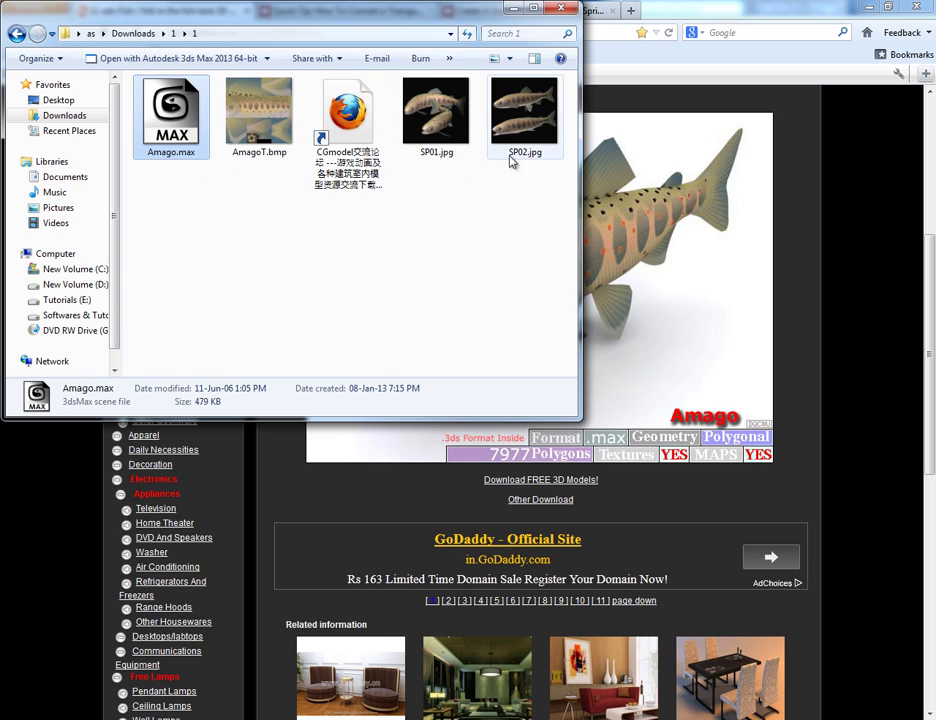
{"action": "left_click", "coordinate": [444, 130]}
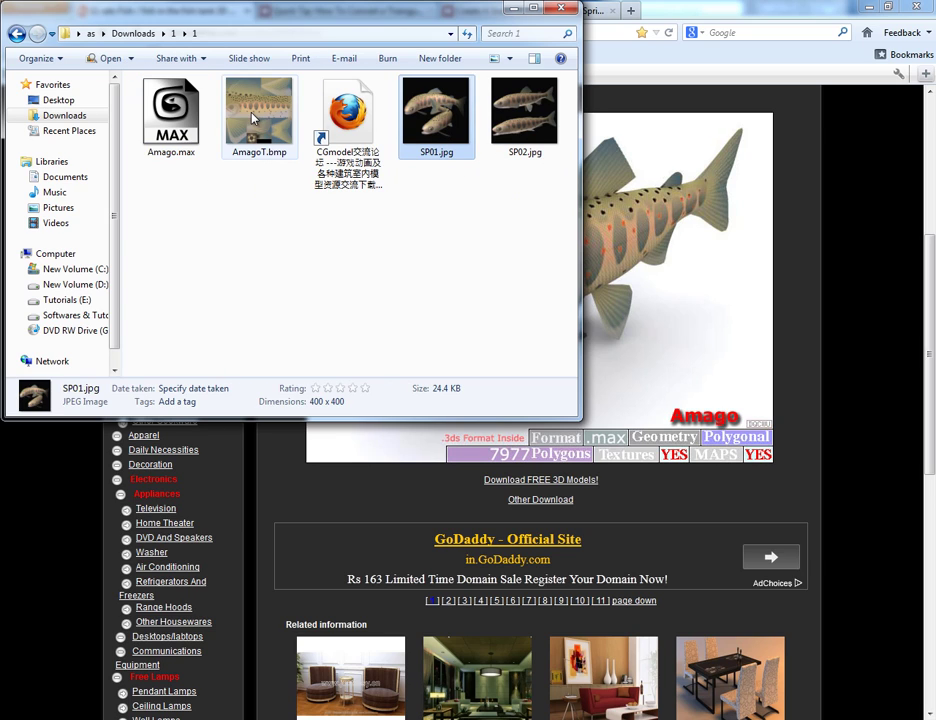
{"action": "left_click", "coordinate": [265, 135]}
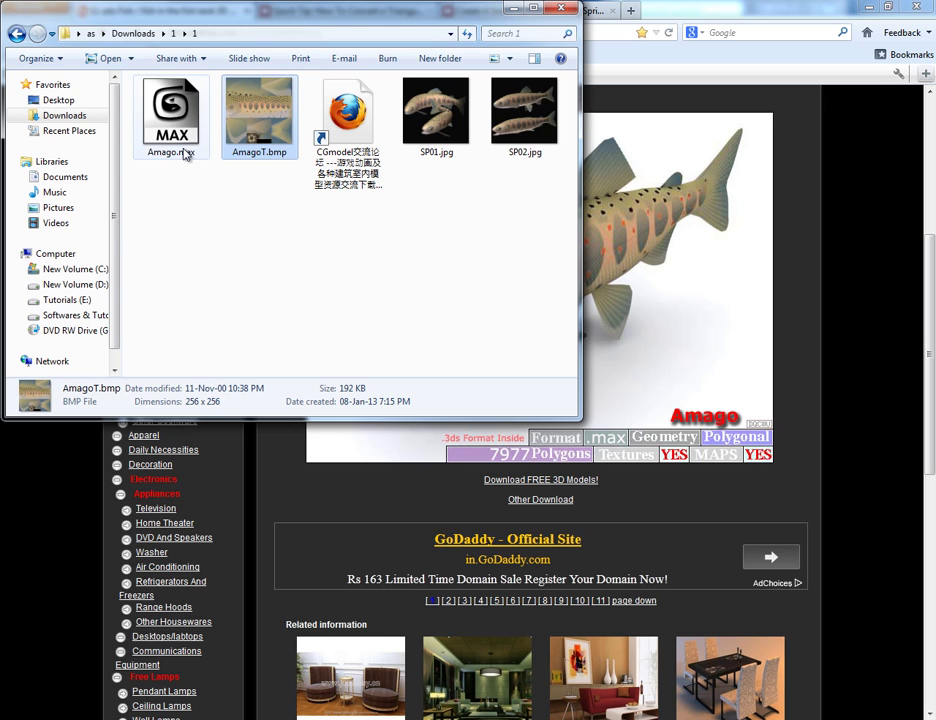
{"action": "left_click", "coordinate": [513, 8]}
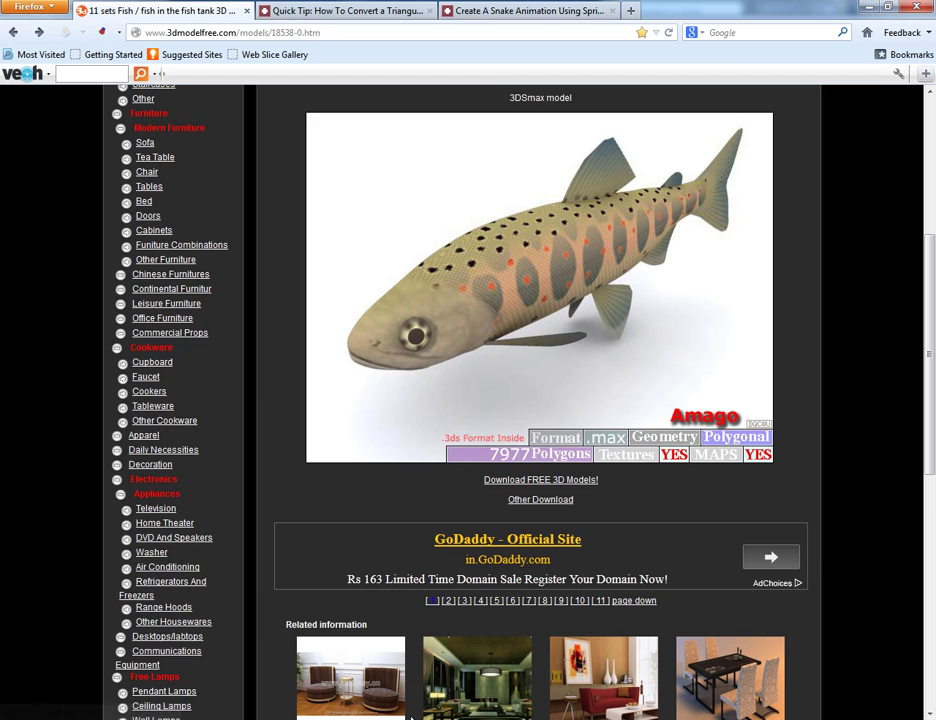
- Select the Amago fish body in 3ds Max to reveal MeshSmooth over Editable Mesh
{"action": "key", "text": "alt+Tab"}
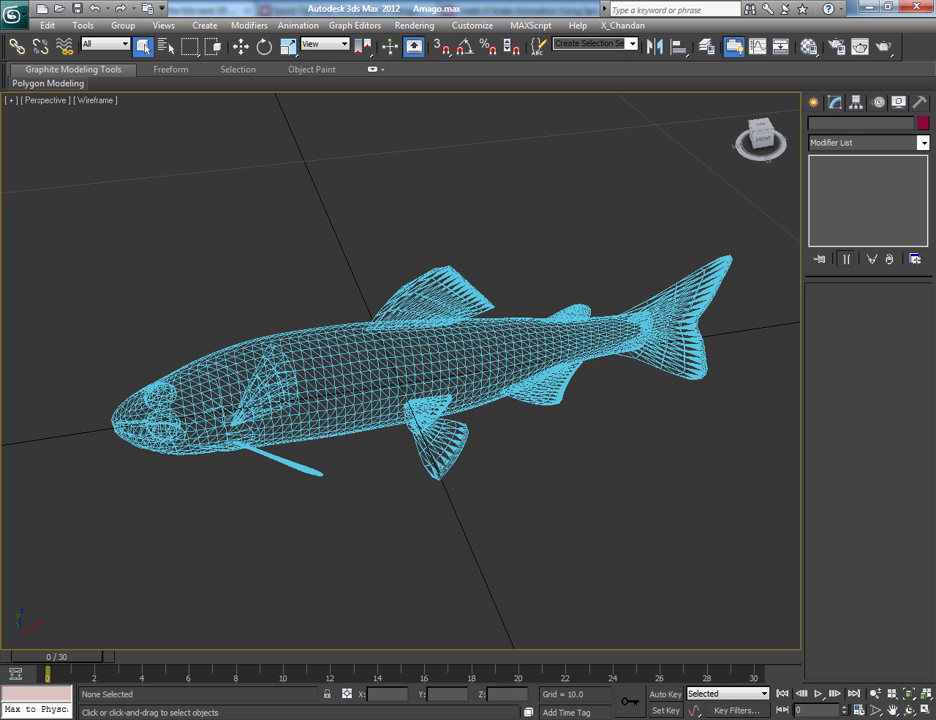
{"action": "left_click", "coordinate": [360, 350]}
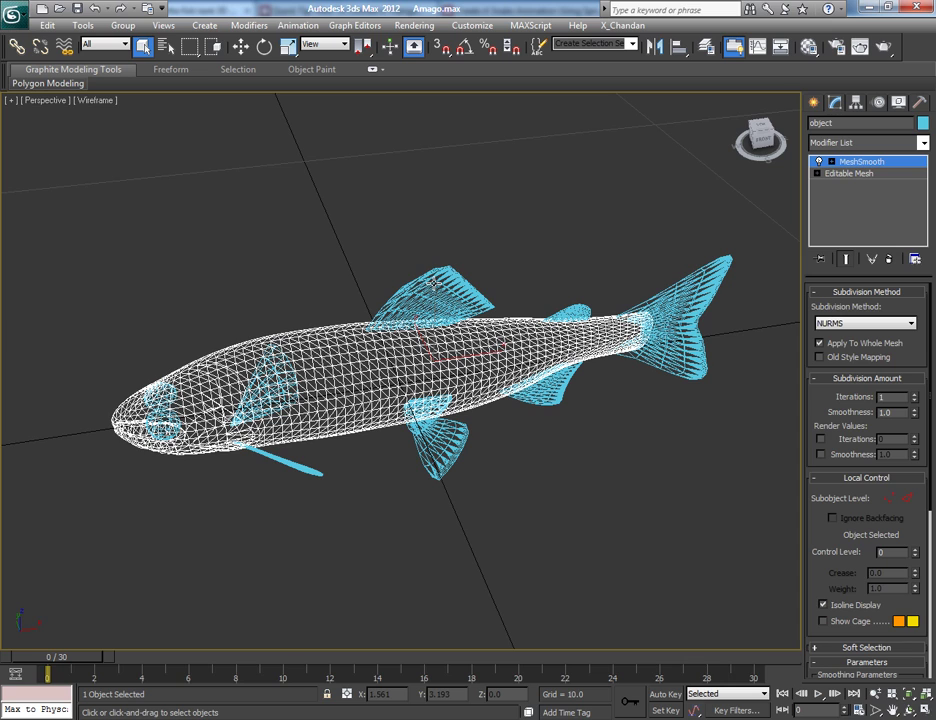
{"action": "key", "text": "alt+Tab"}
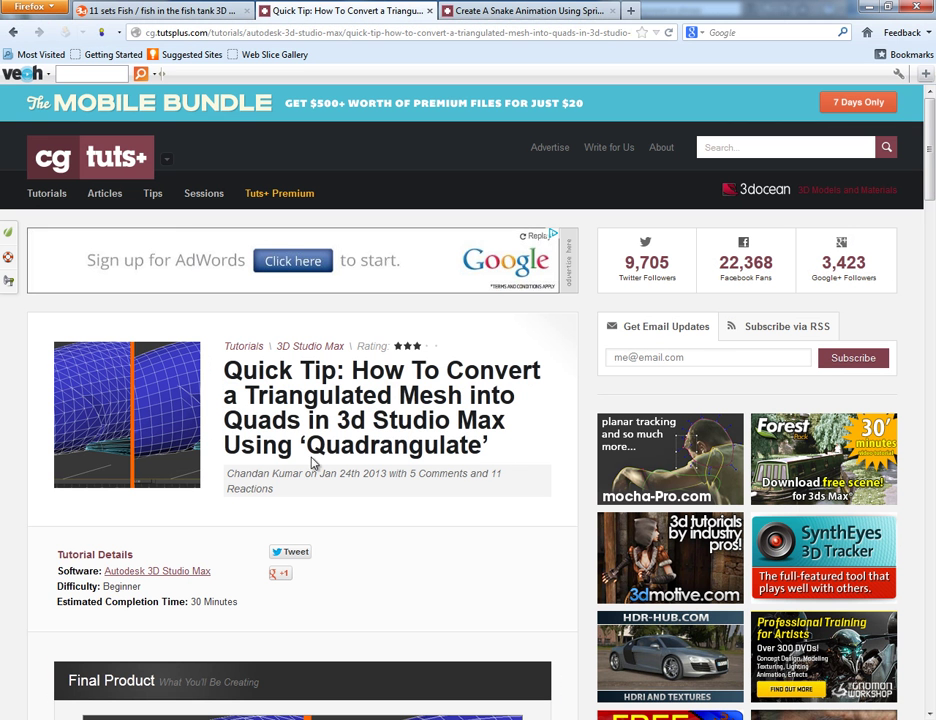
- Read through the cgtuts+ Quadrangulate quick tip, then return to the Amago.max scene
{"action": "scroll", "coordinate": [396, 500], "scroll_direction": "down", "scroll_amount": 6}
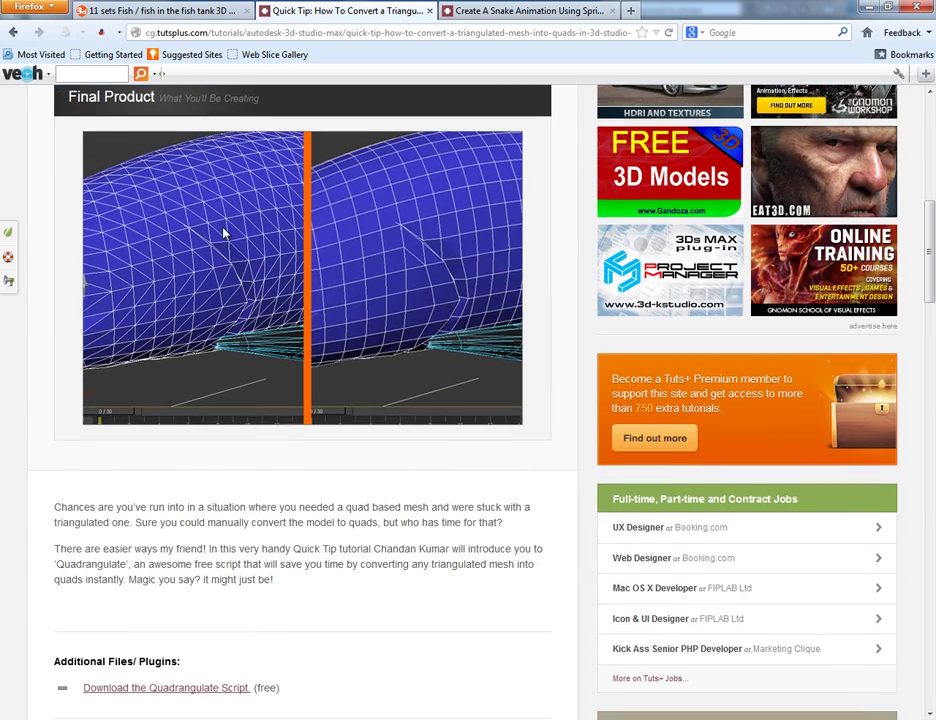
{"action": "scroll", "coordinate": [338, 414], "scroll_direction": "down", "scroll_amount": 5}
{"action": "scroll", "coordinate": [338, 414], "scroll_direction": "down", "scroll_amount": 2}
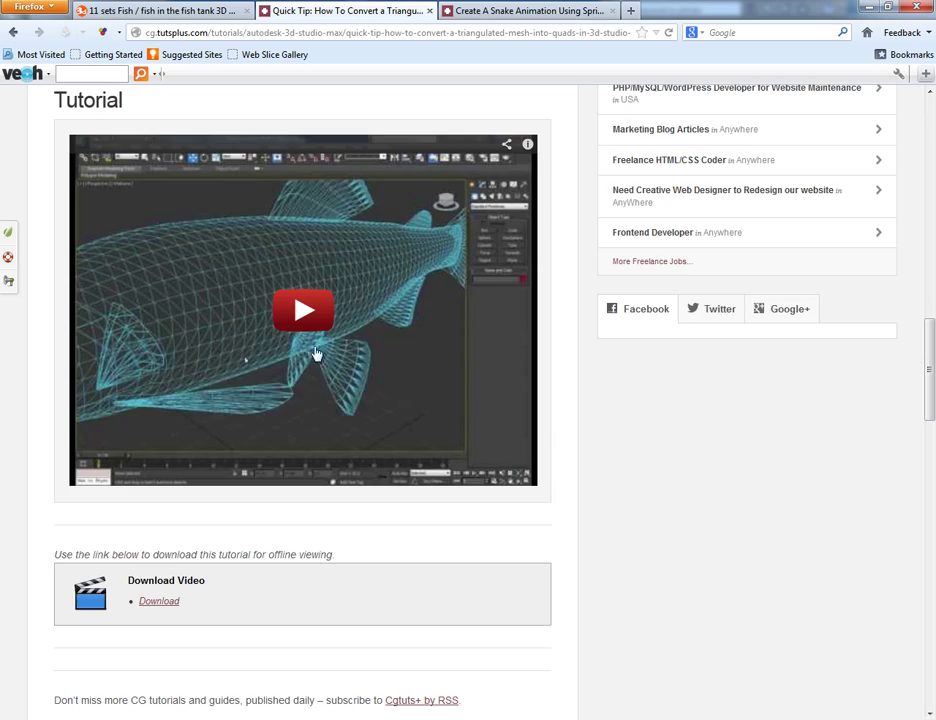
{"action": "scroll", "coordinate": [318, 355], "scroll_direction": "up", "scroll_amount": 12}
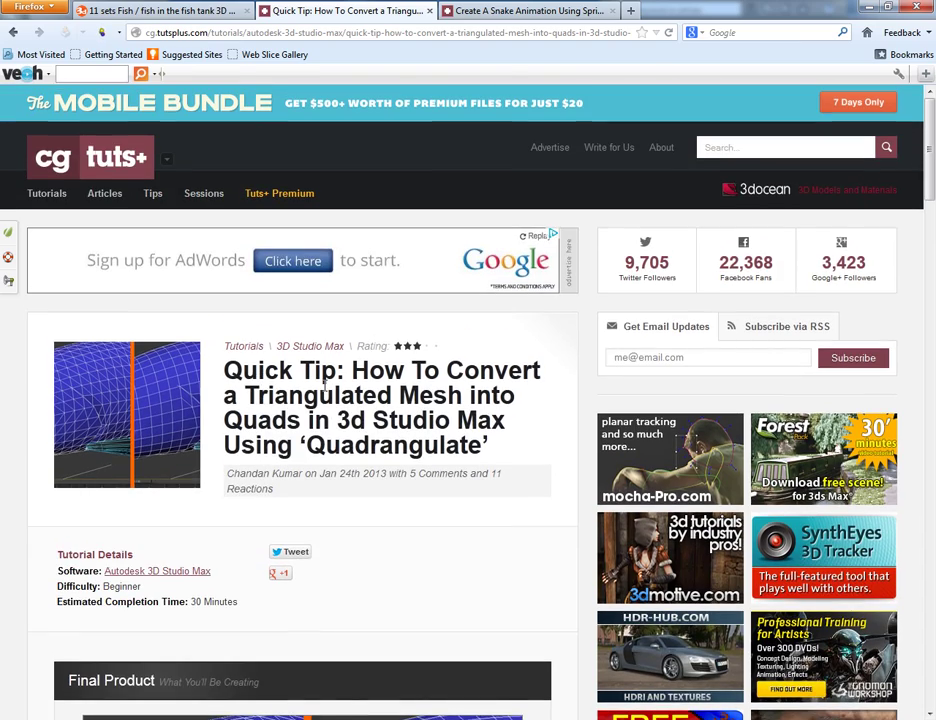
{"action": "key", "text": "alt+Tab"}
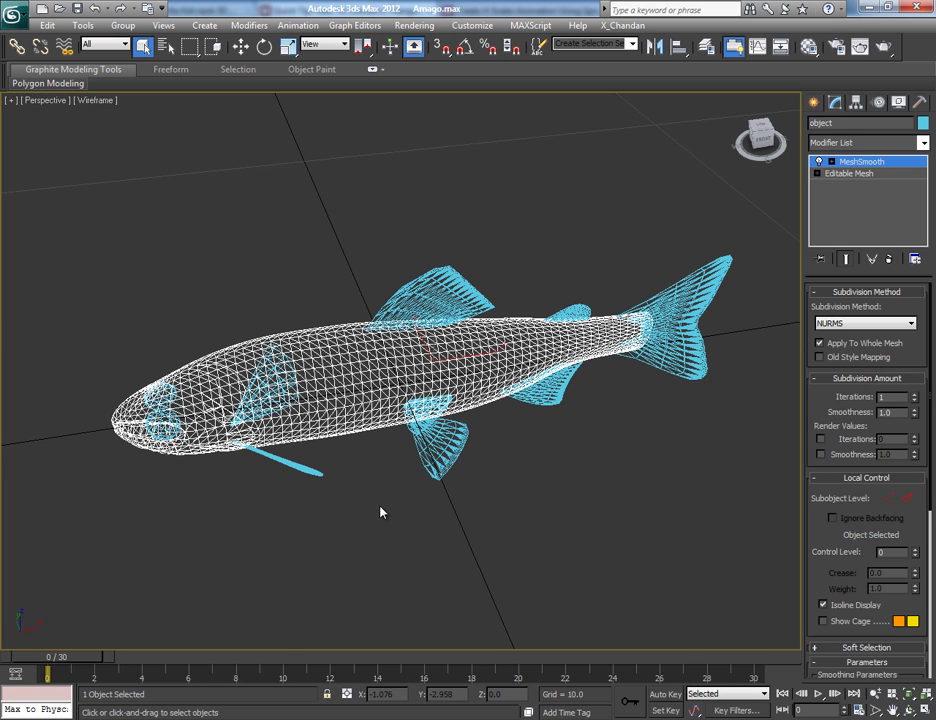
{"action": "key", "text": "alt+Tab"}
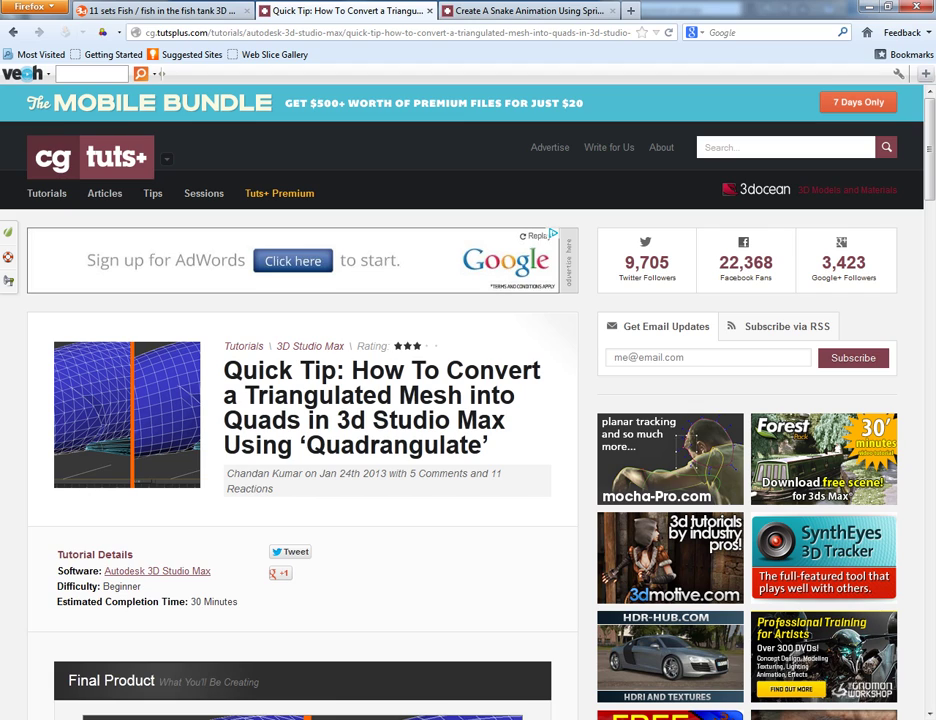
{"action": "mouse_move", "coordinate": [245, 719]}
{"action": "left_click", "coordinate": [245, 640]}
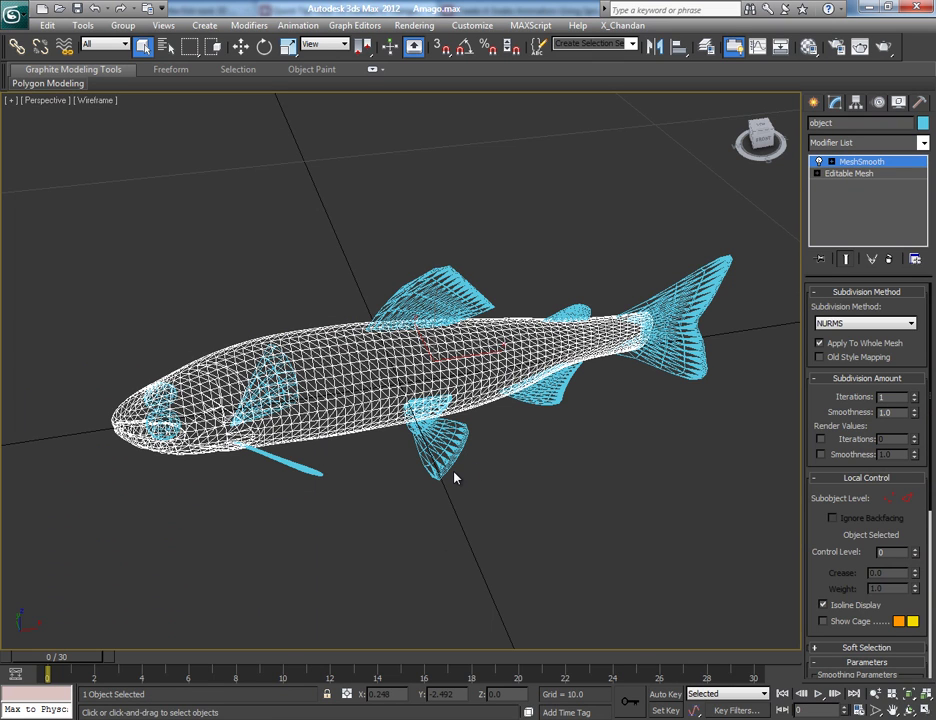
- Delete the MeshSmooth modifier from the fish body
{"action": "left_click", "coordinate": [426, 539]}
{"action": "left_click", "coordinate": [382, 365]}
{"action": "right_click", "coordinate": [846, 161]}
{"action": "left_click", "coordinate": [799, 184]}
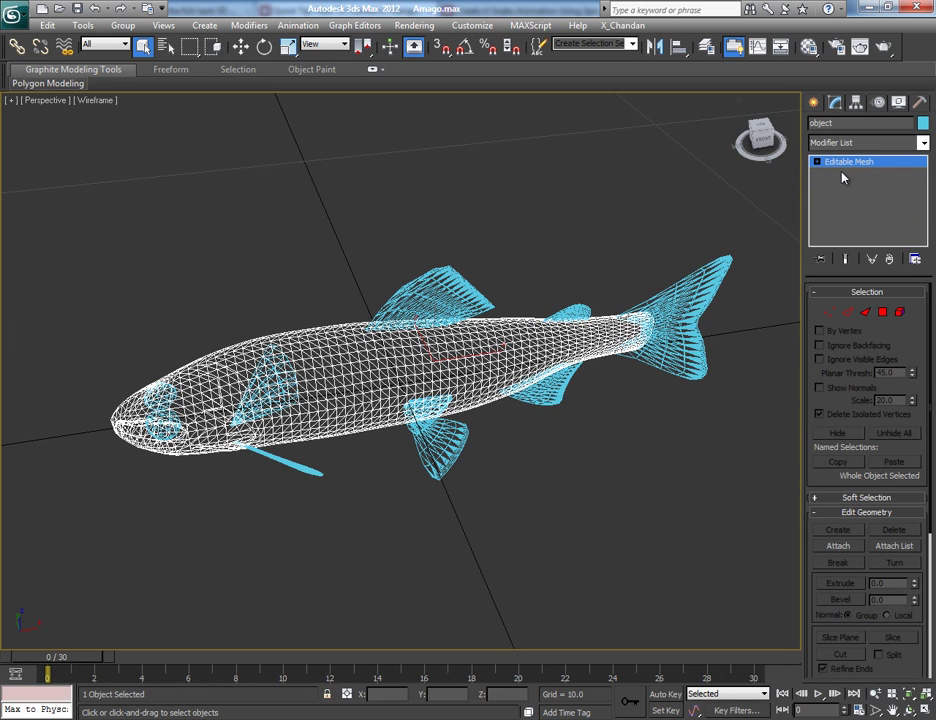
- Select all 11 fish parts and convert them to Editable Poly
{"action": "left_click", "coordinate": [722, 275]}
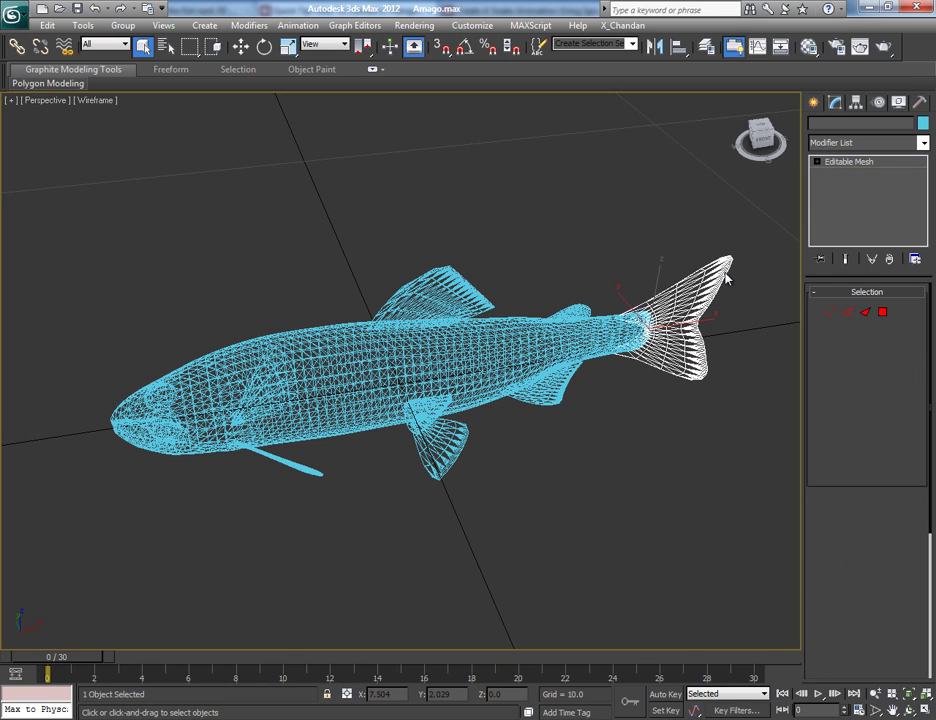
{"action": "left_click", "coordinate": [432, 288]}
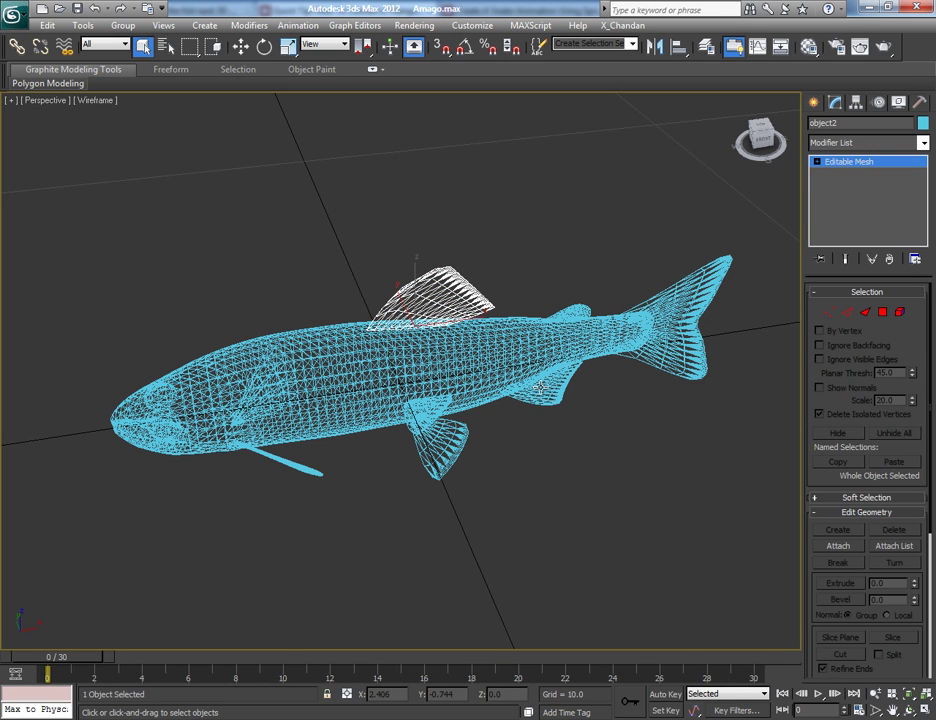
{"action": "left_click", "coordinate": [555, 380]}
{"action": "left_click", "coordinate": [440, 440]}
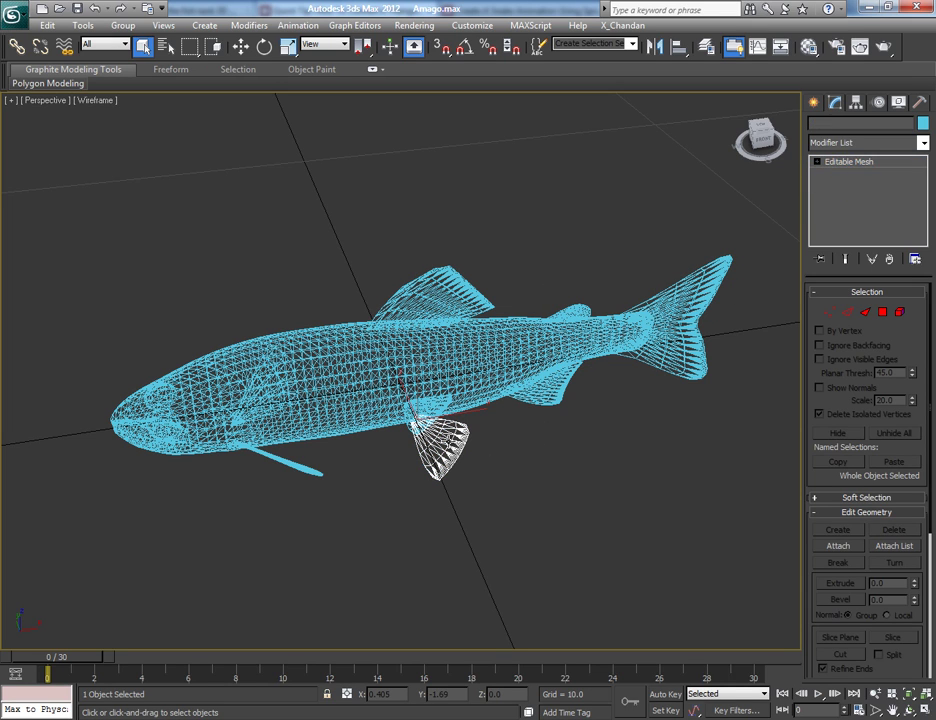
{"action": "left_click", "coordinate": [295, 464]}
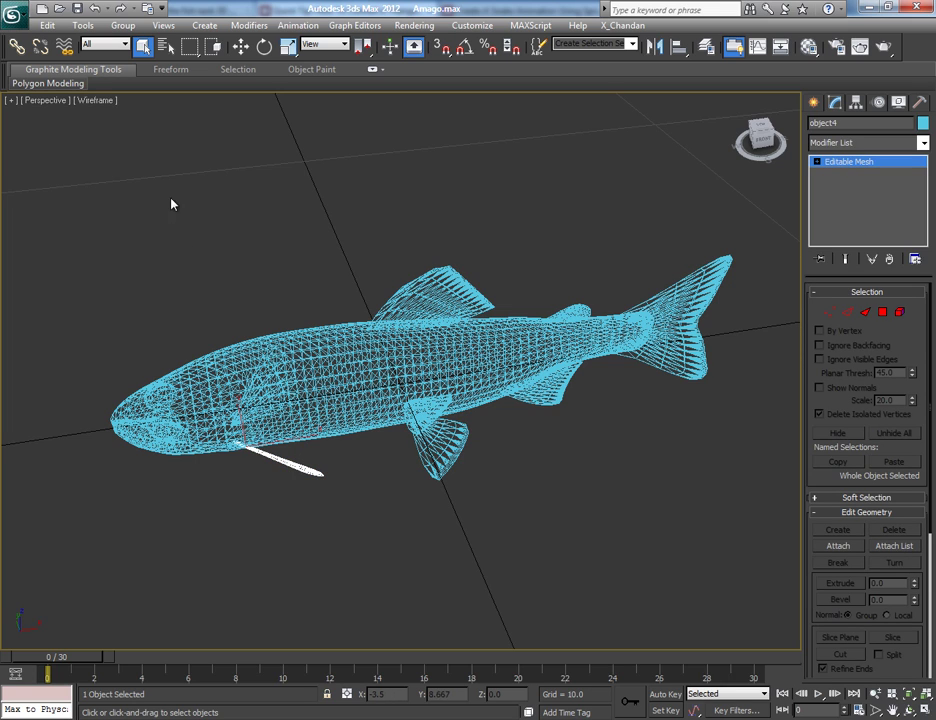
{"action": "left_click_drag", "start_coordinate": [173, 203], "coordinate": [698, 536]}
{"action": "right_click", "coordinate": [614, 335]}
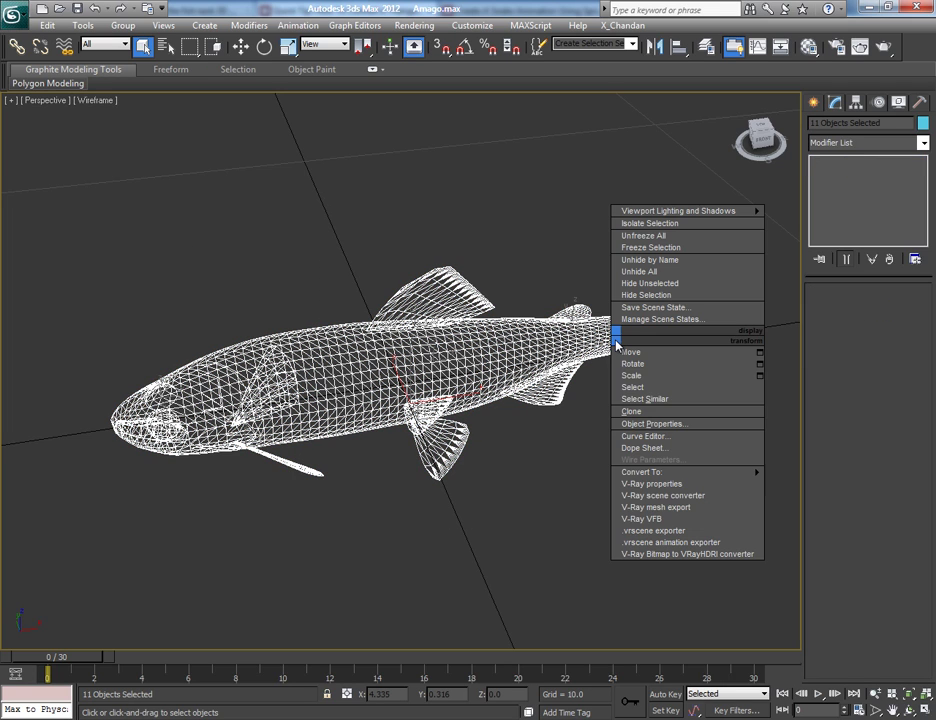
{"action": "mouse_move", "coordinate": [689, 474]}
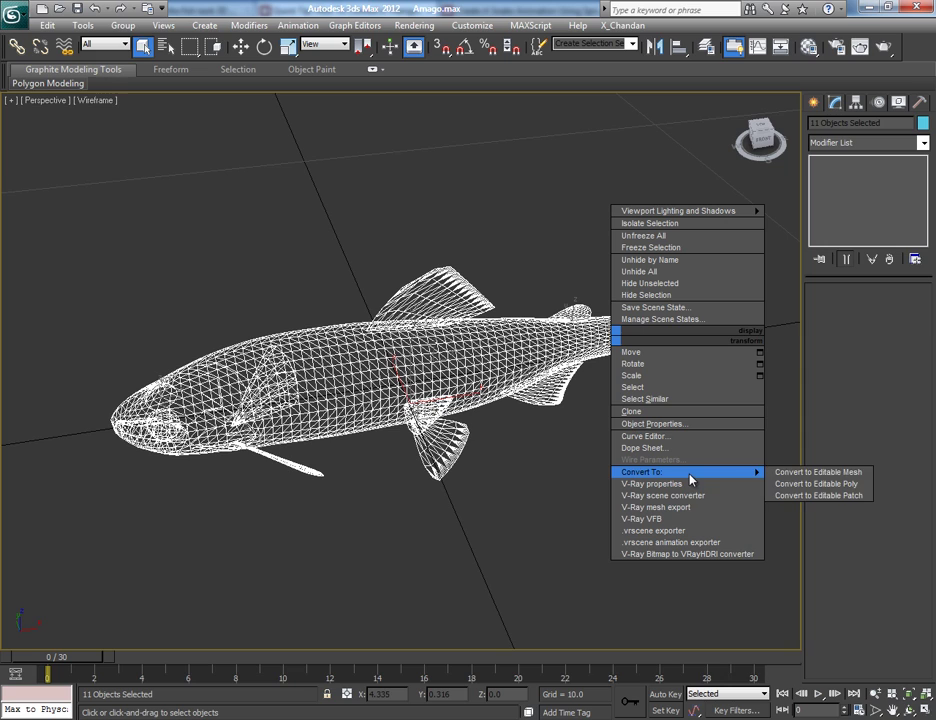
{"action": "left_click", "coordinate": [799, 484]}
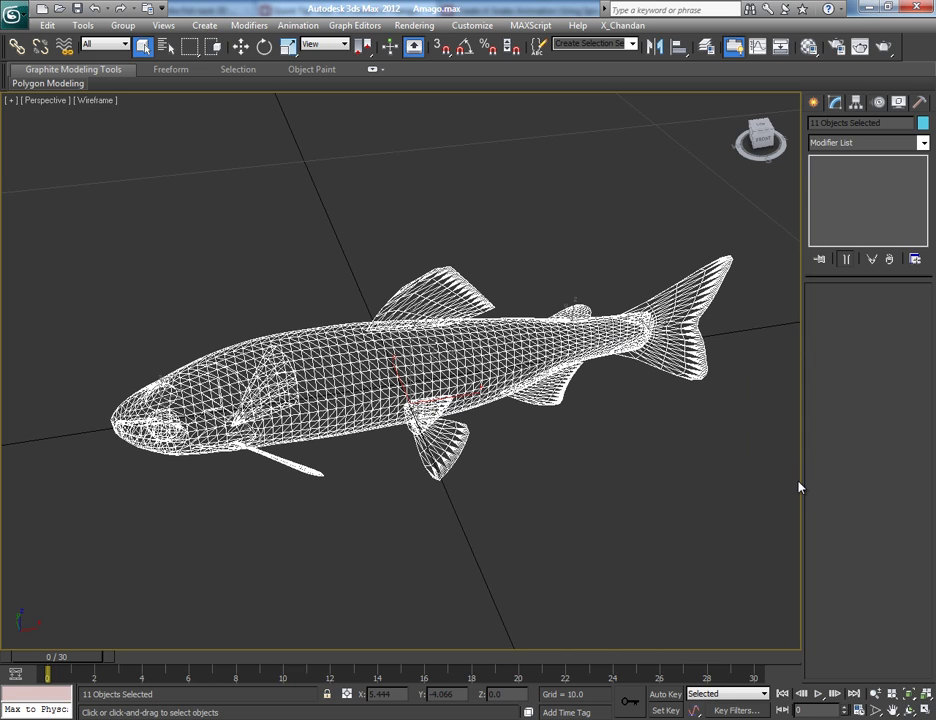
- Apply Quadrify All to the fish body alone, turning its triangles into quads
{"action": "left_click", "coordinate": [680, 420]}
{"action": "left_click", "coordinate": [650, 332]}
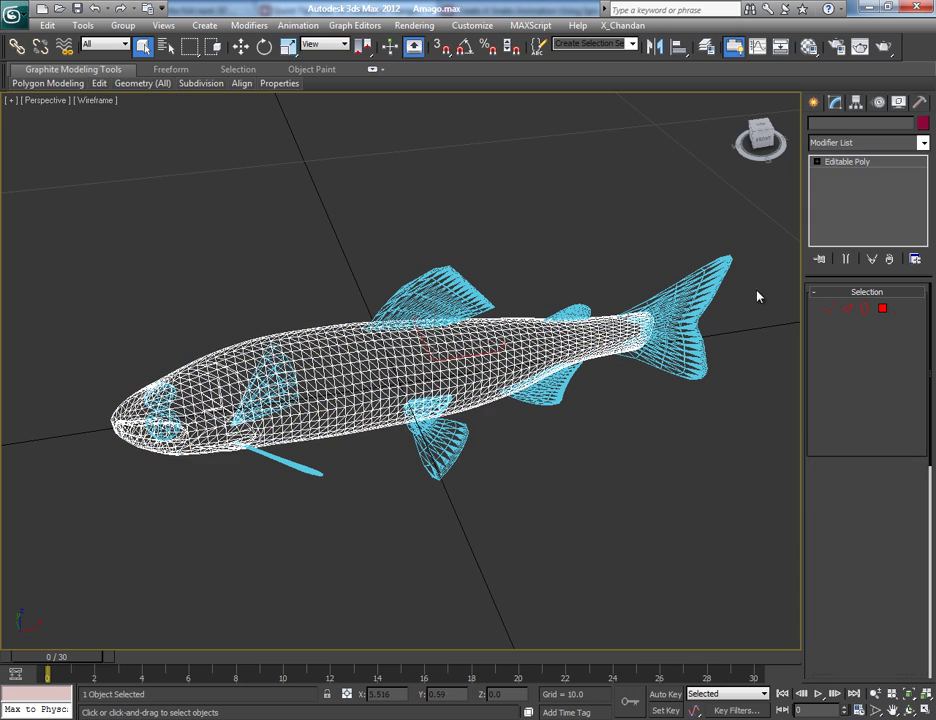
{"action": "left_click", "coordinate": [680, 322]}
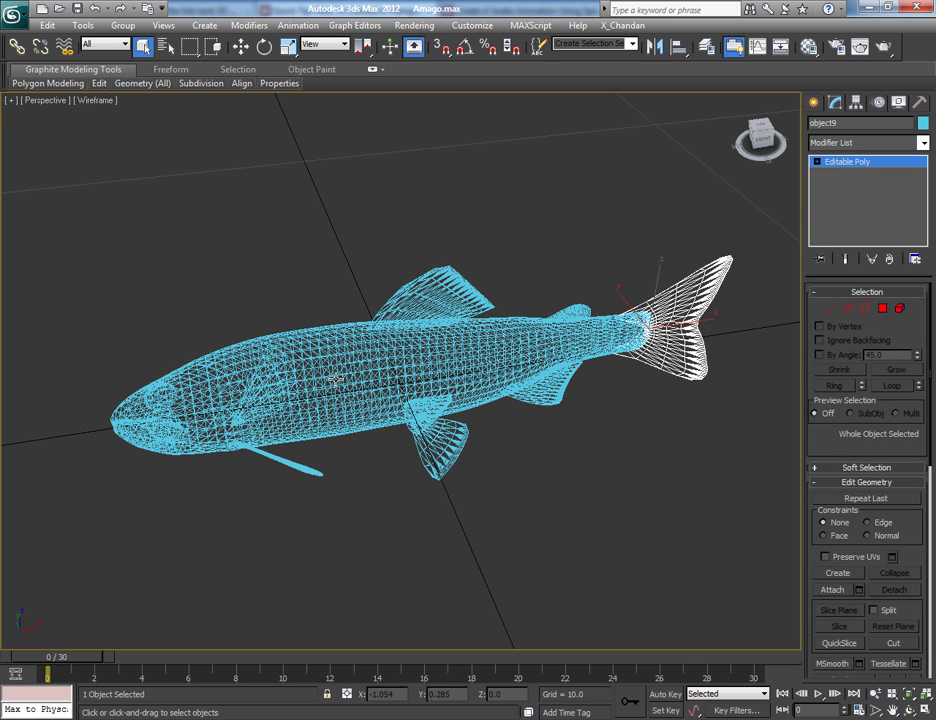
{"action": "left_click", "coordinate": [333, 373]}
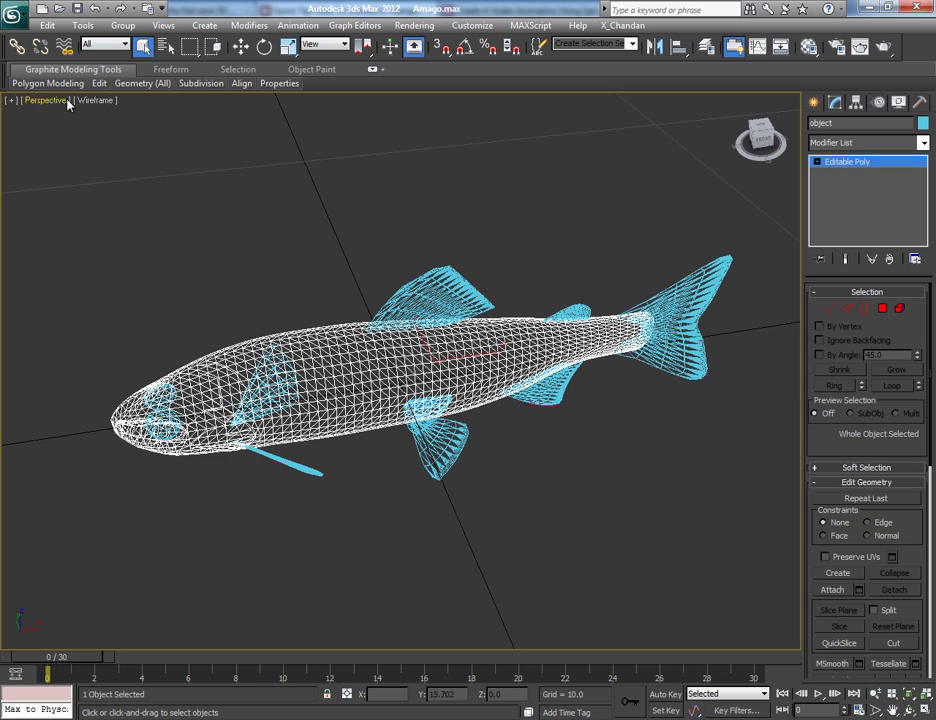
{"action": "mouse_move", "coordinate": [104, 85]}
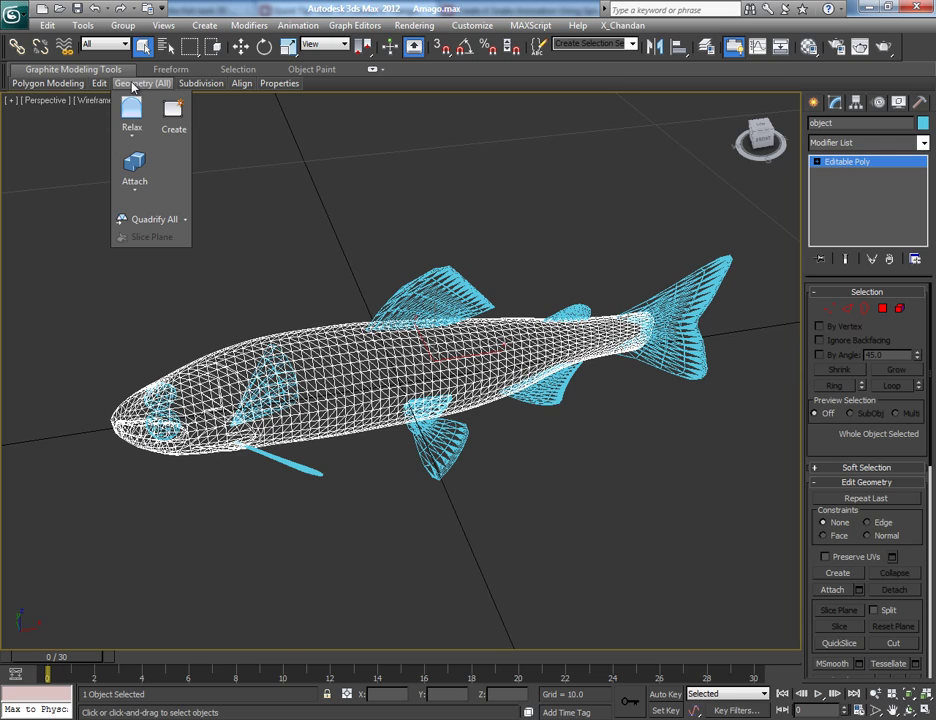
{"action": "left_click", "coordinate": [150, 221]}
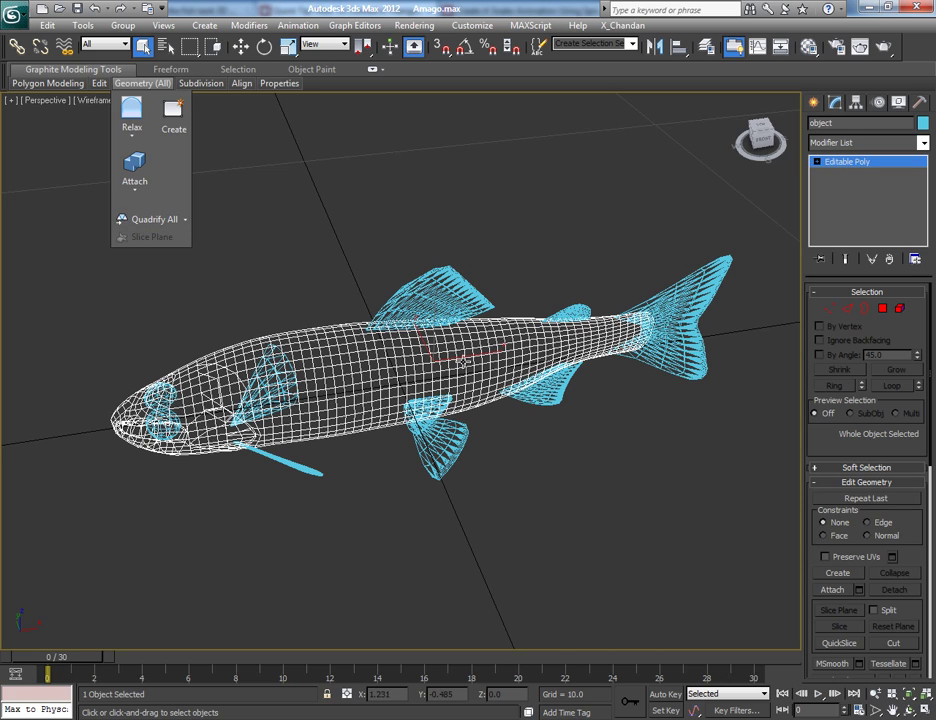
- Select the dorsal, pectoral and anal fins in turn for the same quad clean-up
{"action": "left_click", "coordinate": [430, 295]}
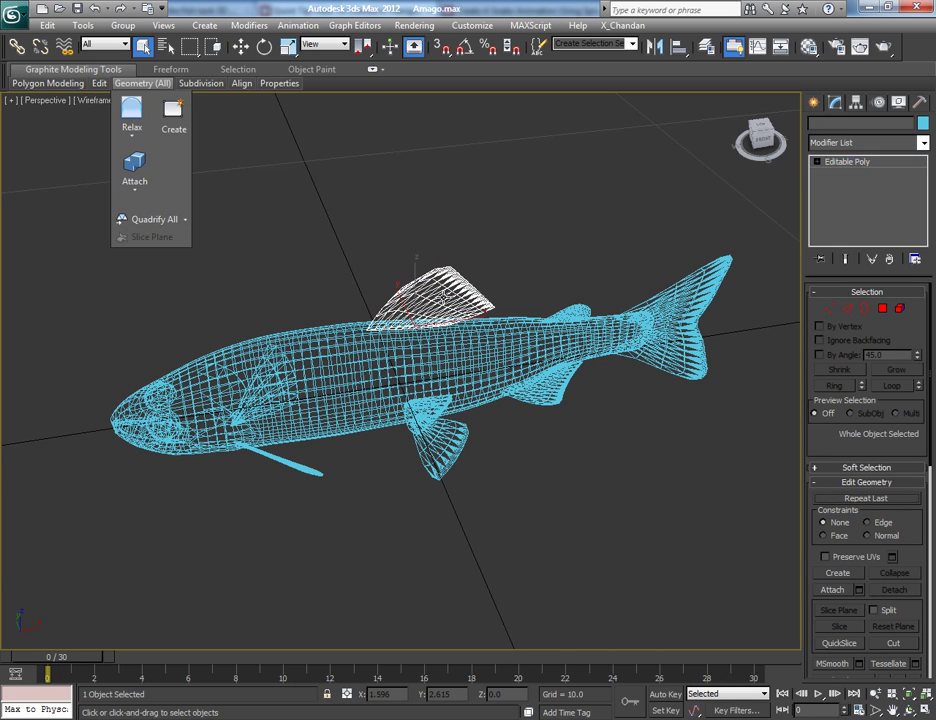
{"action": "left_click", "coordinate": [688, 295], "text": "ctrl"}
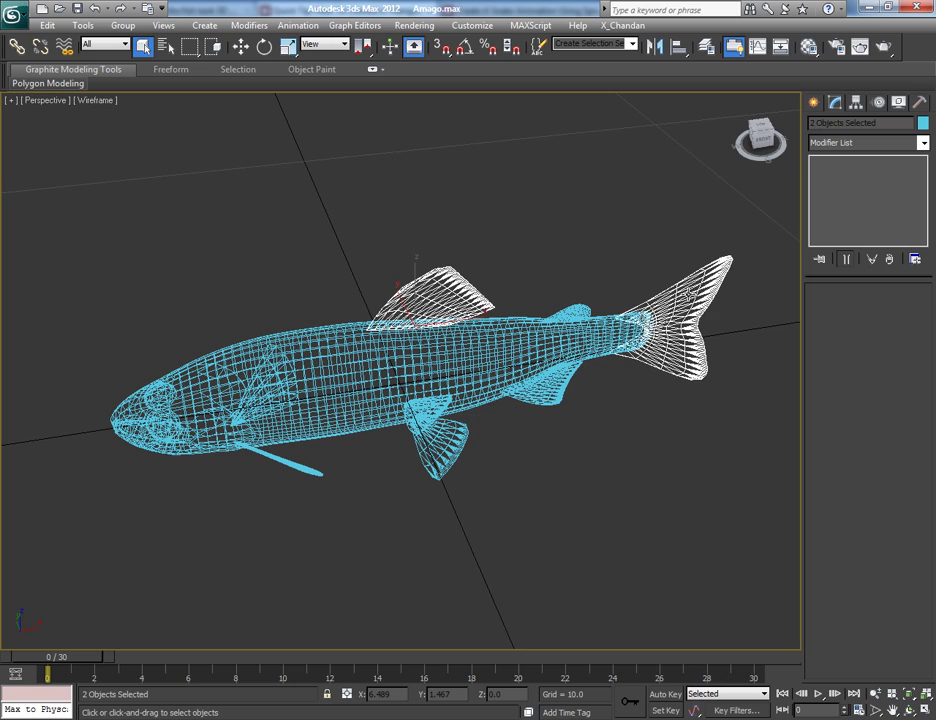
{"action": "left_click", "coordinate": [591, 231]}
{"action": "left_click", "coordinate": [438, 292]}
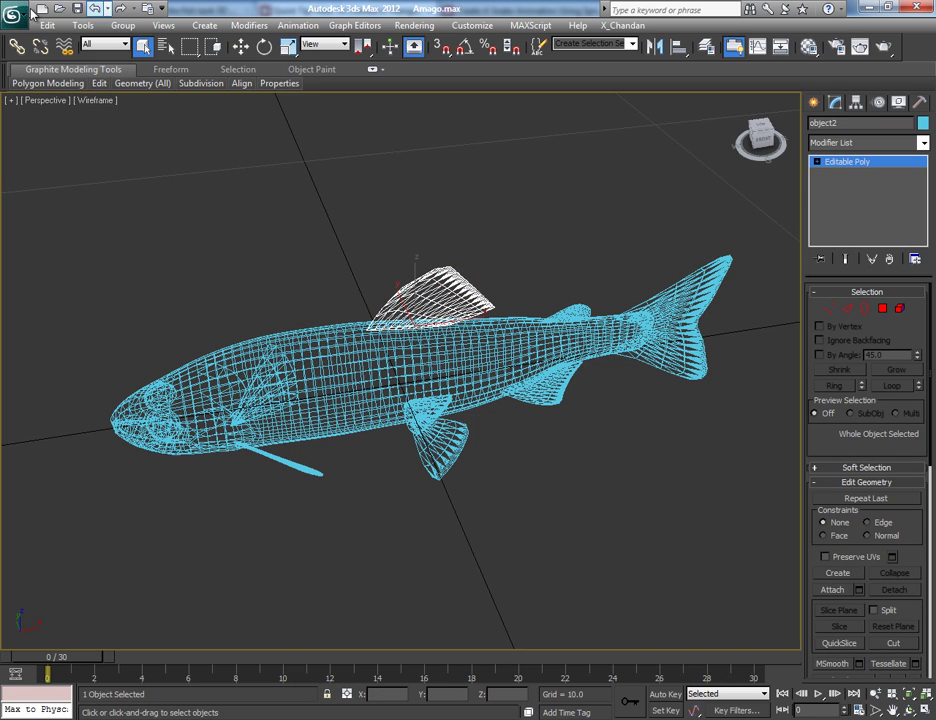
{"action": "mouse_move", "coordinate": [141, 83]}
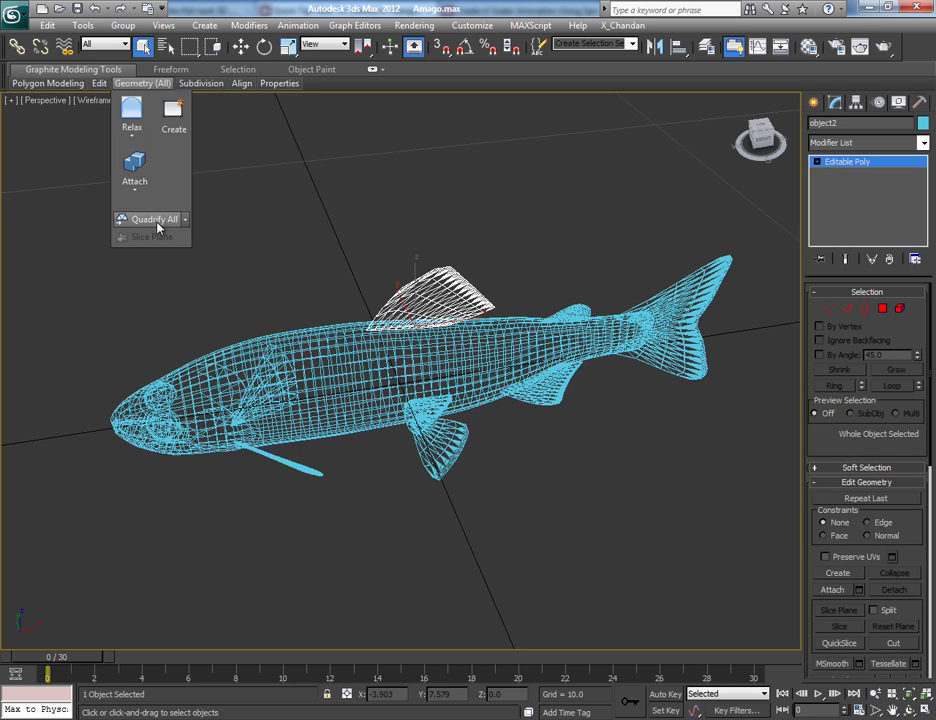
{"action": "left_click", "coordinate": [450, 436]}
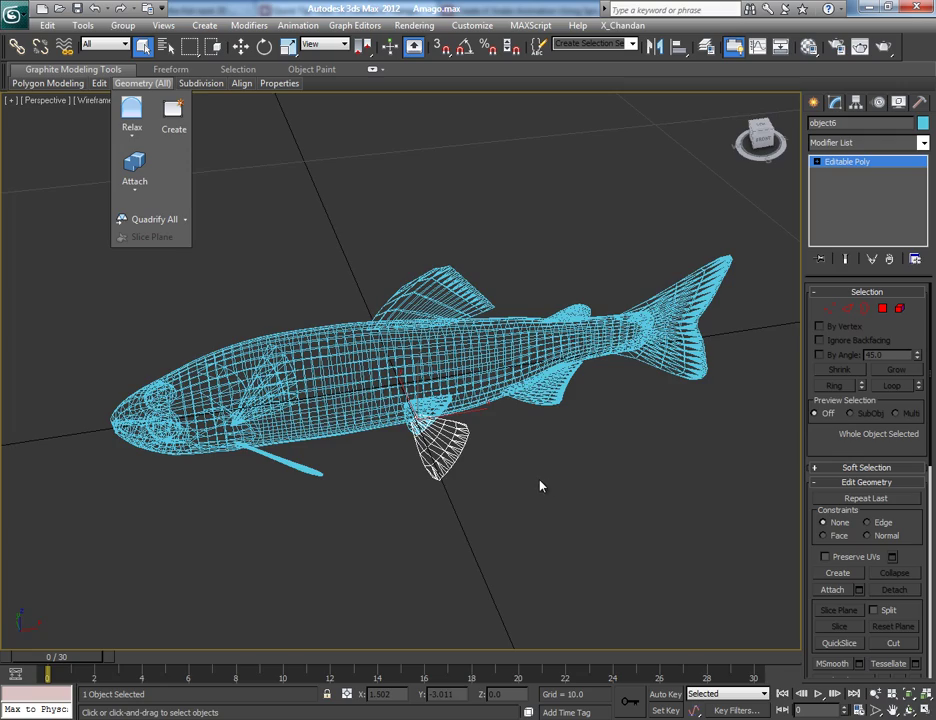
{"action": "middle_click_drag", "start_coordinate": [540, 486], "coordinate": [543, 434], "text": "alt"}
{"action": "left_click", "coordinate": [540, 408]}
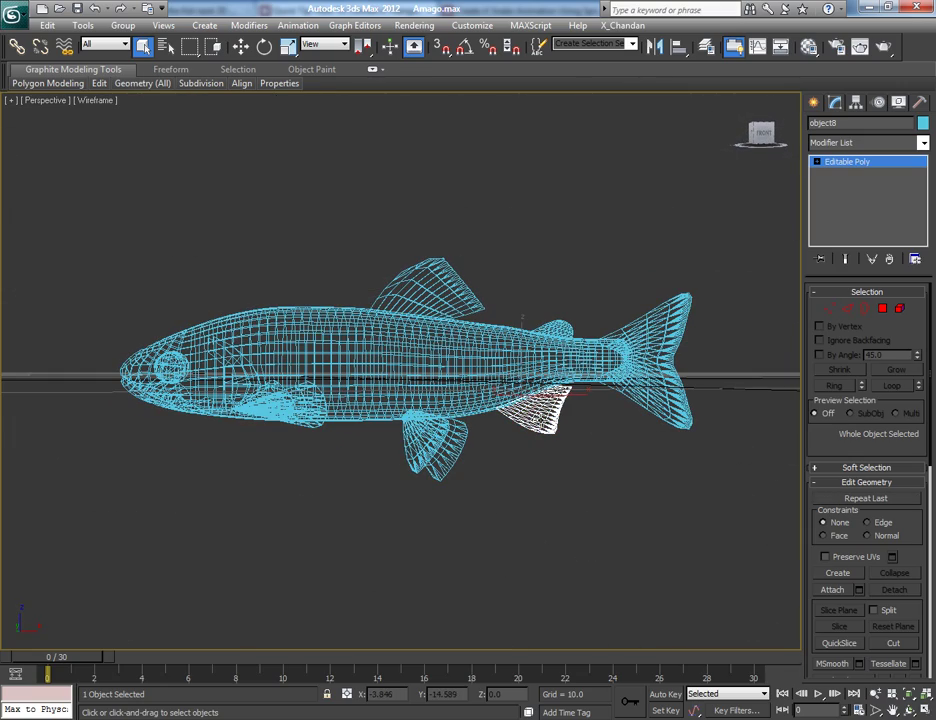
- Shade the viewport and eyedrop the fish's own material into the first Material Editor slot
{"action": "mouse_move", "coordinate": [155, 85]}
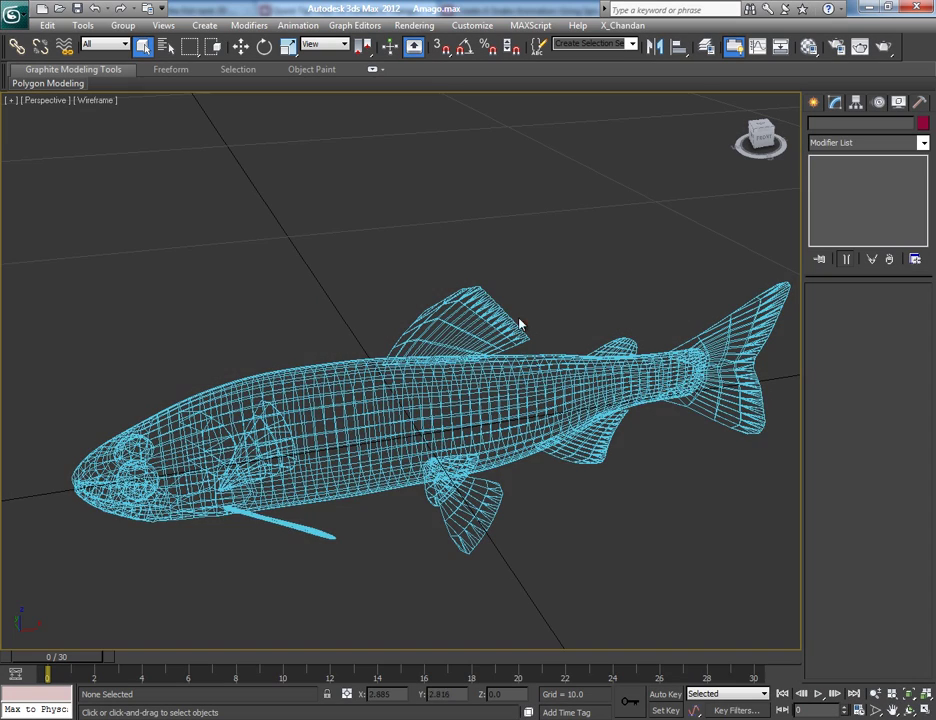
{"action": "key", "text": "F3"}
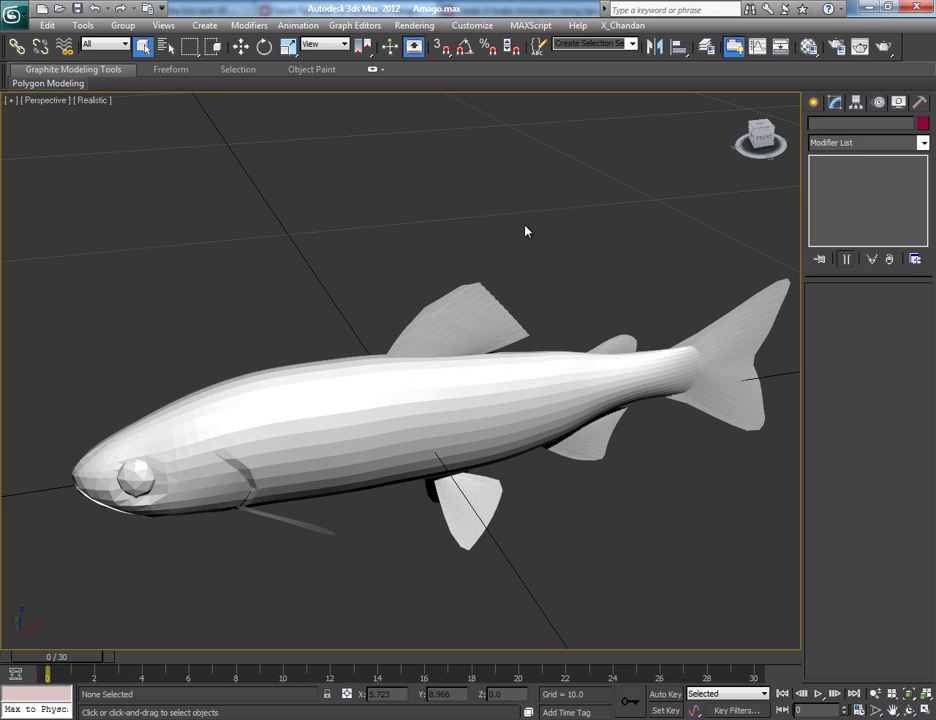
{"action": "middle_click_drag", "start_coordinate": [370, 305], "coordinate": [340, 290], "text": "alt"}
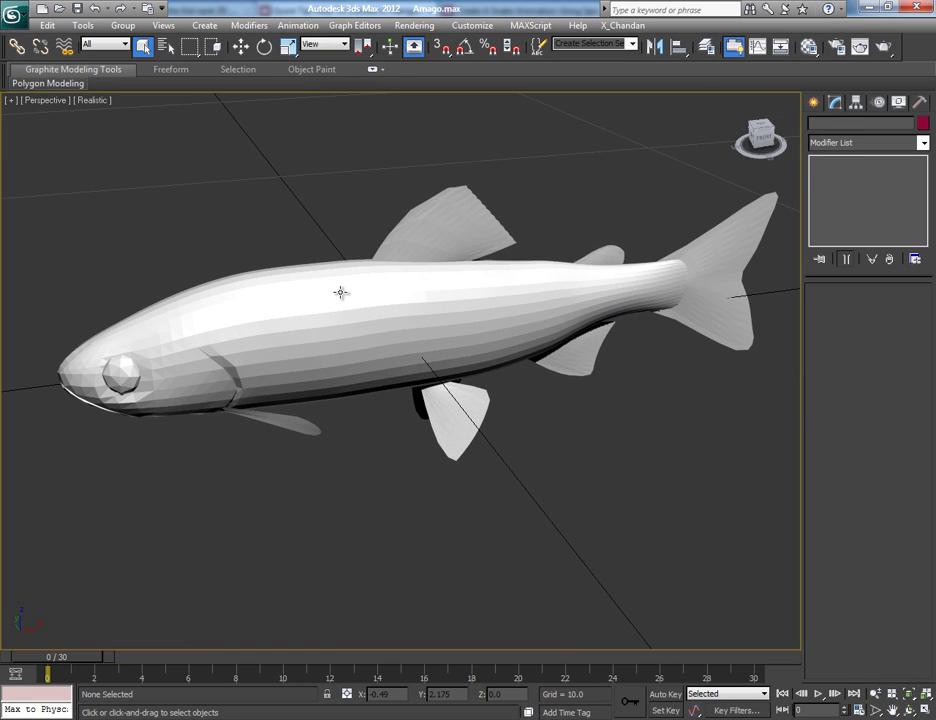
{"action": "left_click", "coordinate": [341, 292]}
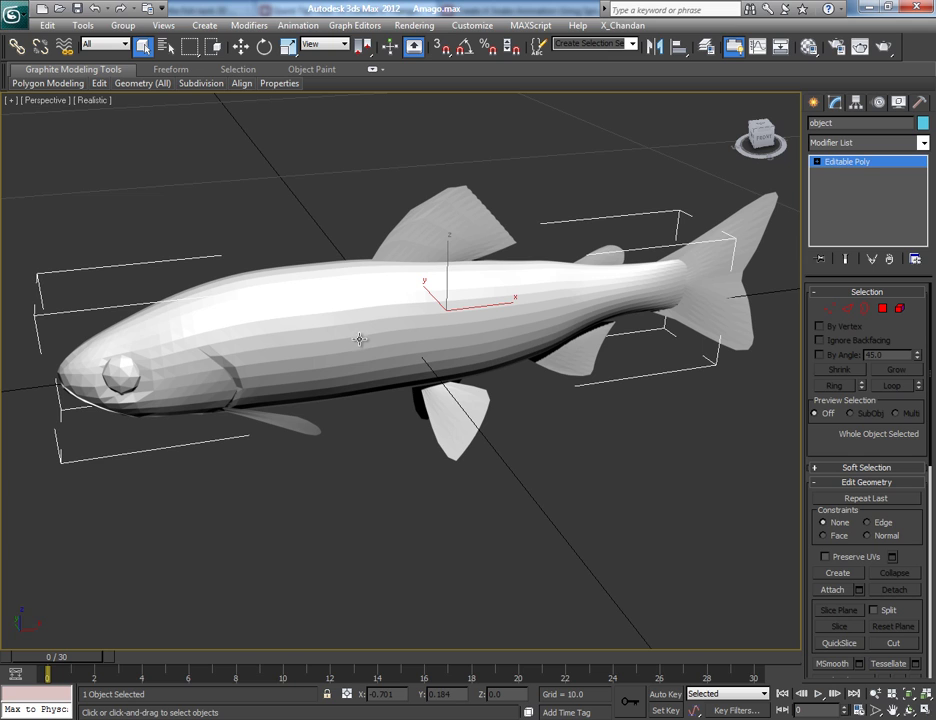
{"action": "key", "text": "m"}
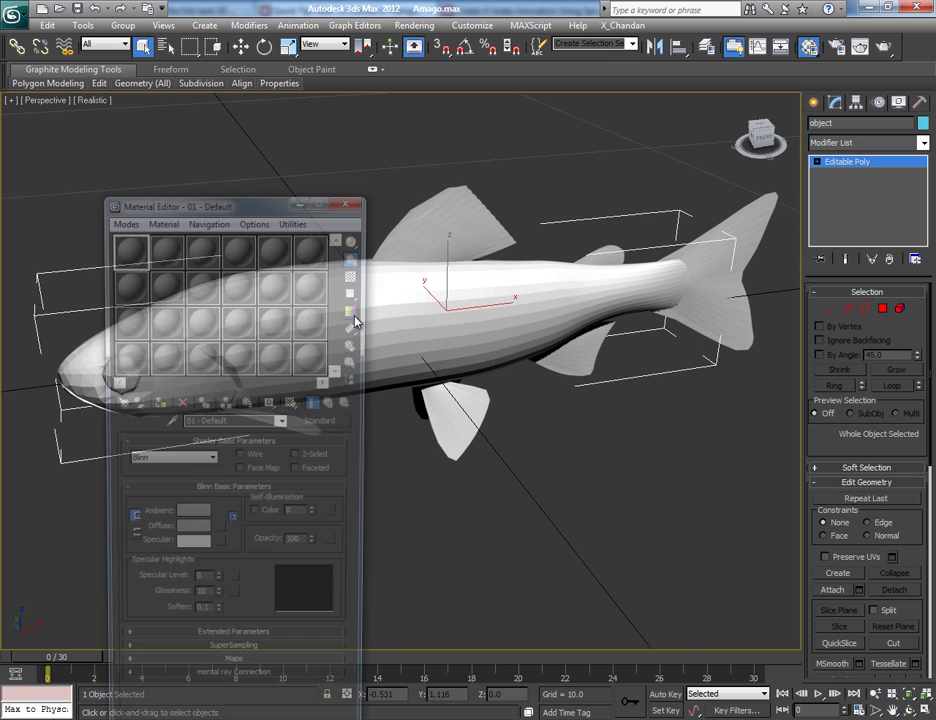
{"action": "left_click_drag", "start_coordinate": [262, 191], "coordinate": [350, 185]}
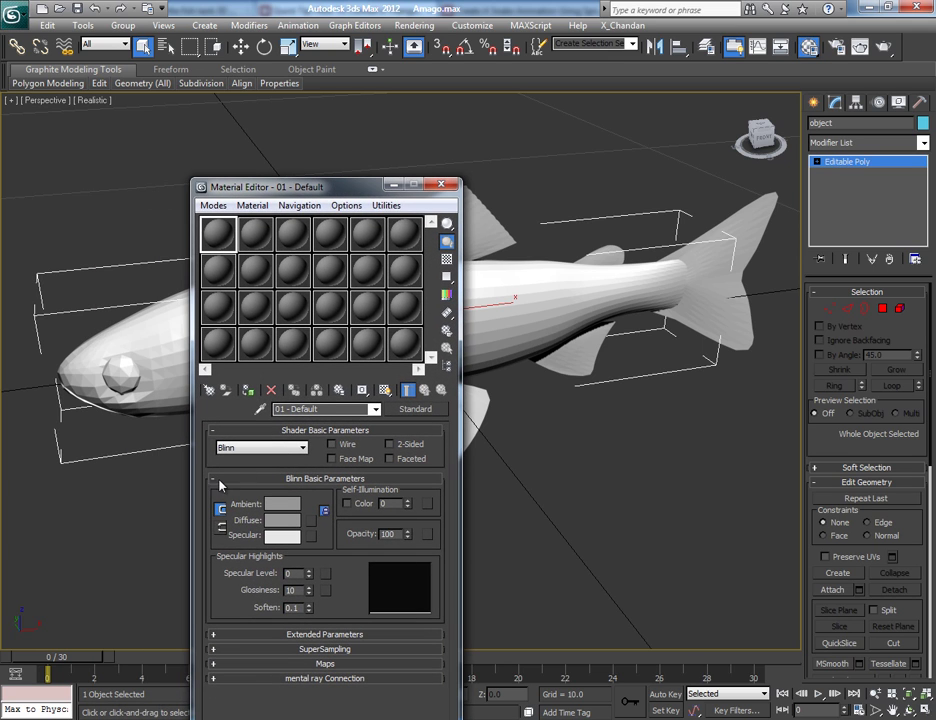
{"action": "left_click", "coordinate": [261, 409]}
{"action": "left_click", "coordinate": [153, 316]}
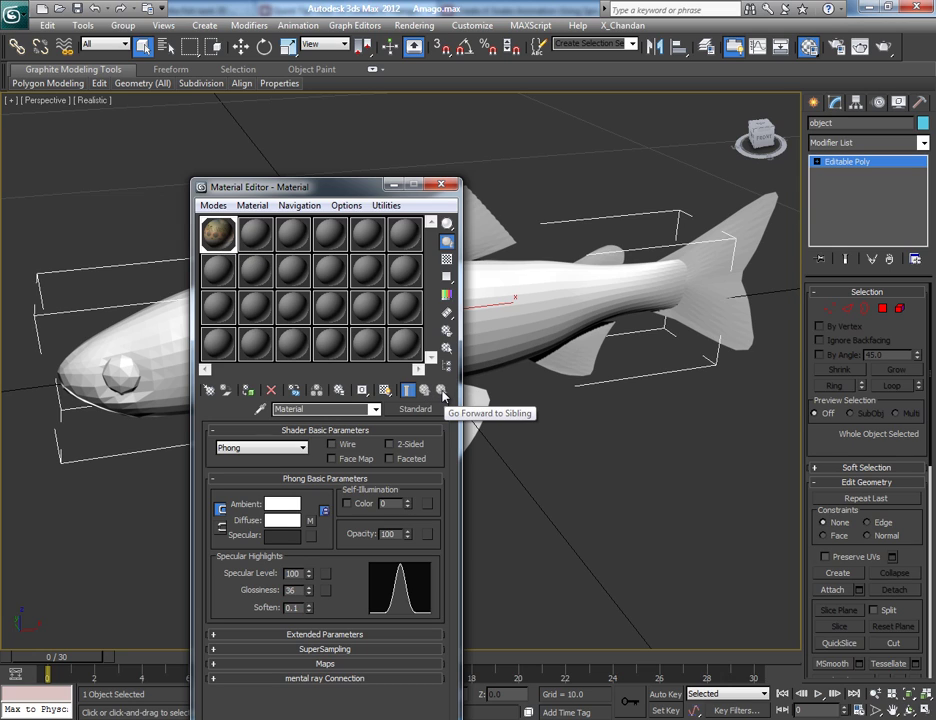
- Turn on Show Shaded Material in Viewport so the spotted texture appears on the fish
{"action": "left_click", "coordinate": [385, 391]}
{"action": "left_click", "coordinate": [385, 391]}
{"action": "left_click", "coordinate": [385, 391]}
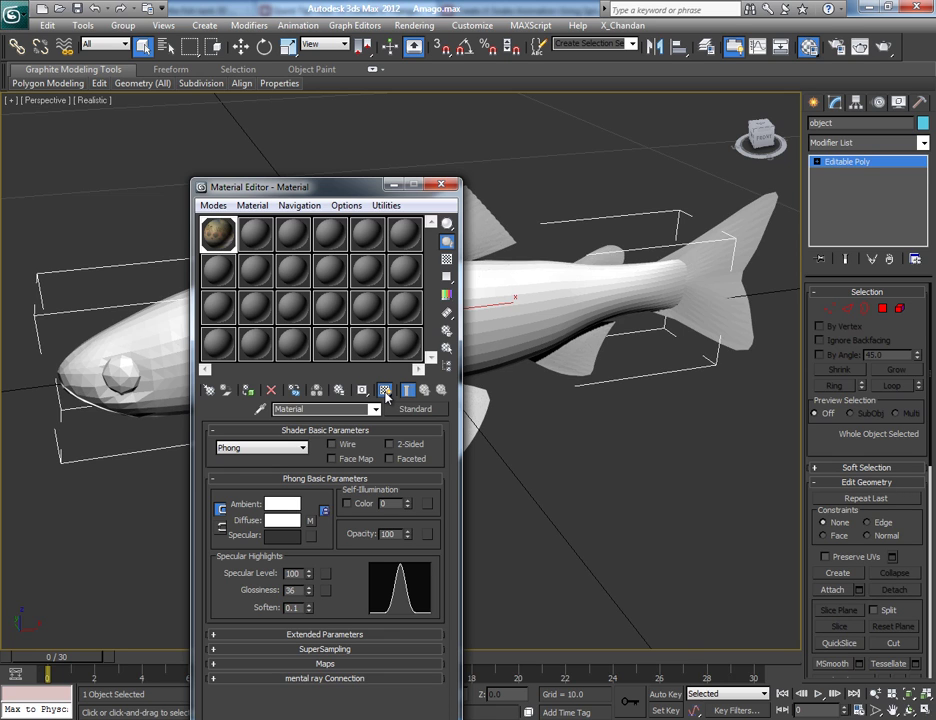
- Render a V-Ray preview of the textured fish, then close the log and frame buffer windows
{"action": "key", "text": "shift+q"}
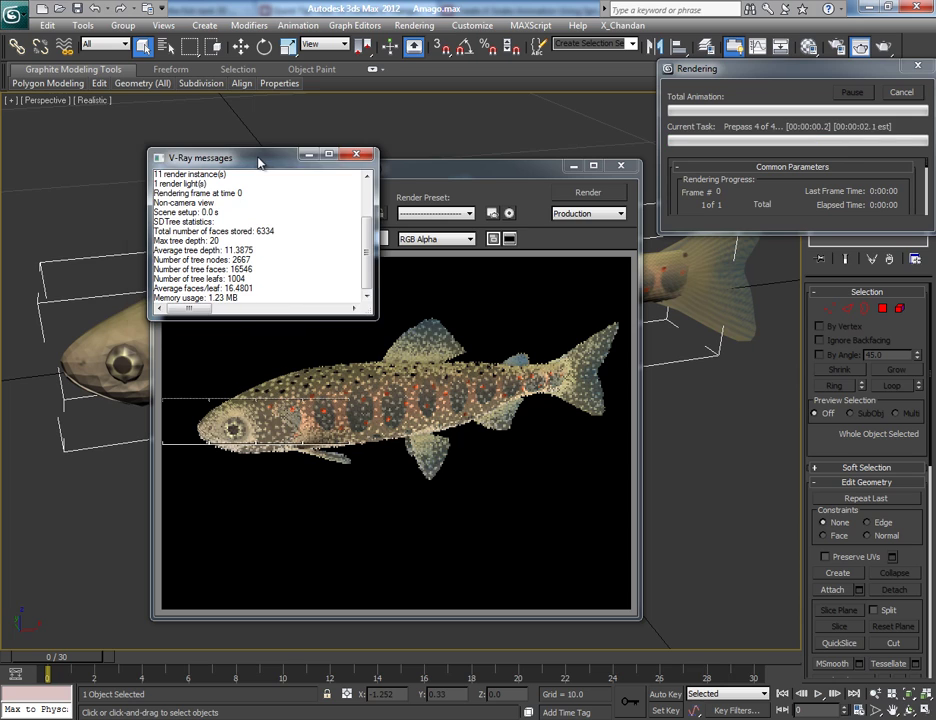
{"action": "left_click_drag", "start_coordinate": [259, 160], "coordinate": [165, 97]}
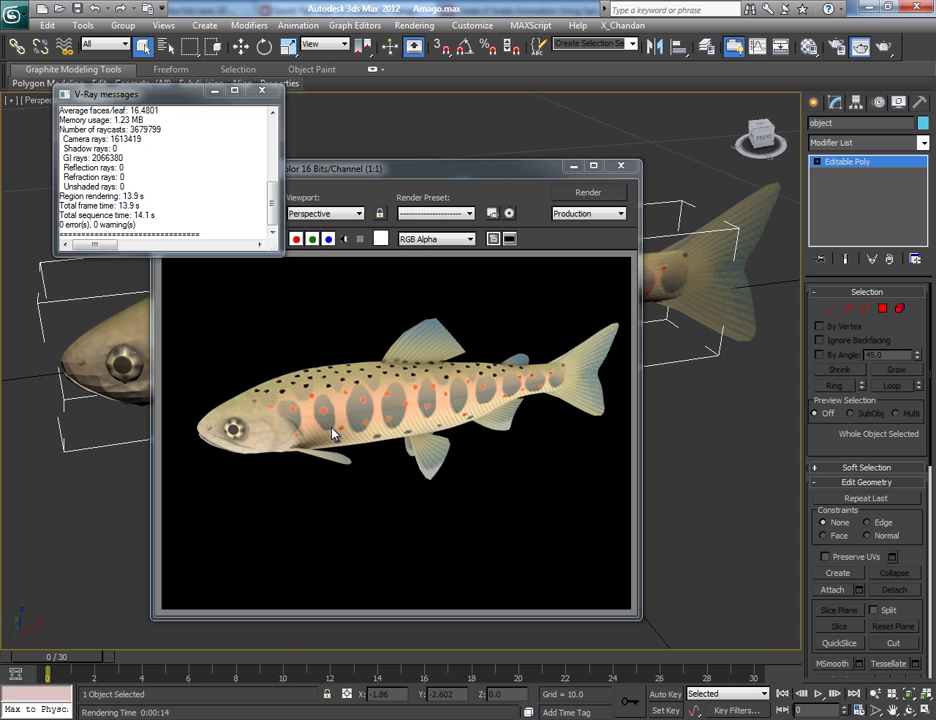
{"action": "left_click", "coordinate": [262, 92]}
{"action": "left_click", "coordinate": [621, 166]}
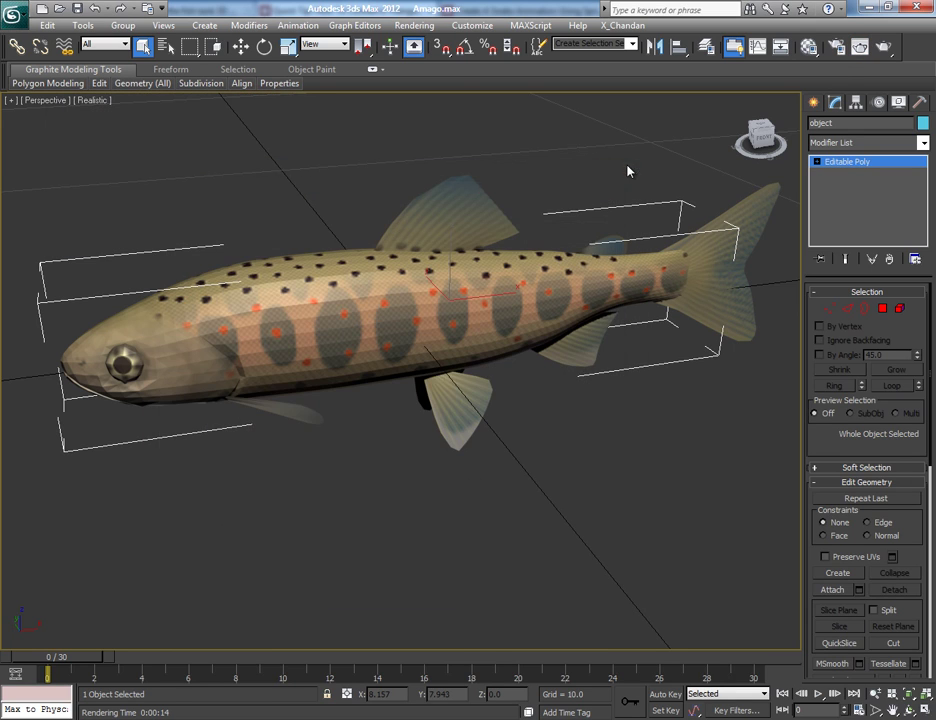
{"action": "left_click", "coordinate": [414, 25]}
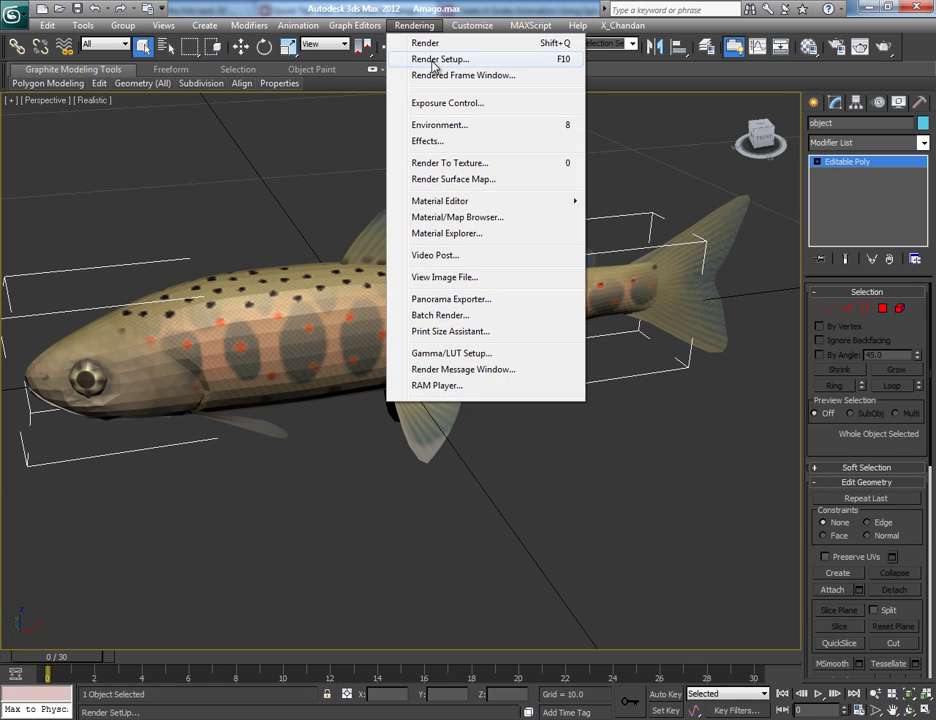
{"action": "left_click", "coordinate": [412, 58]}
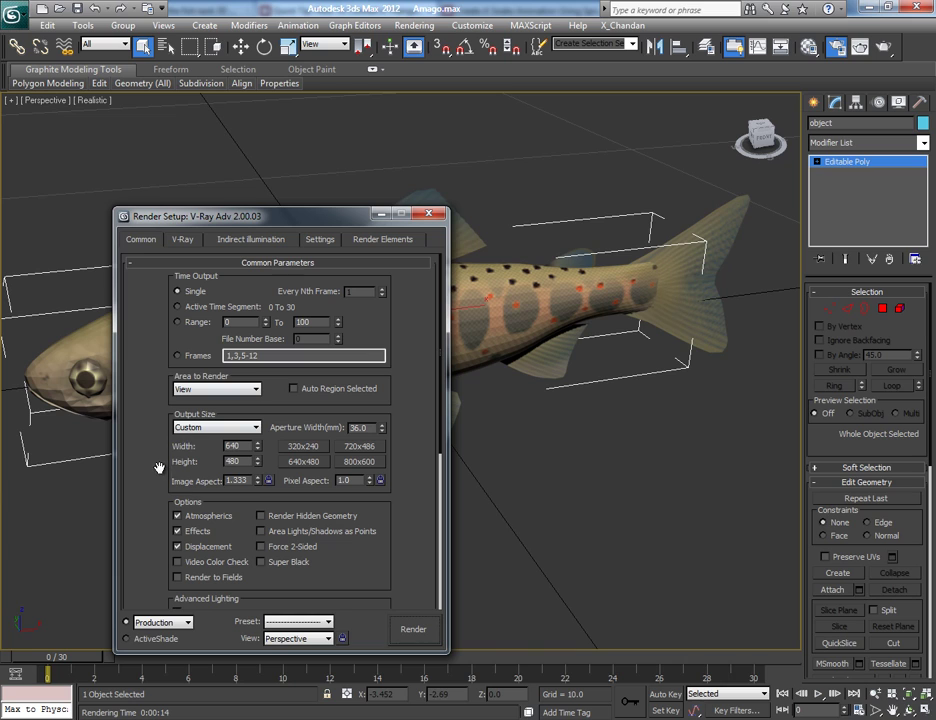
{"action": "right_click", "coordinate": [382, 598]}
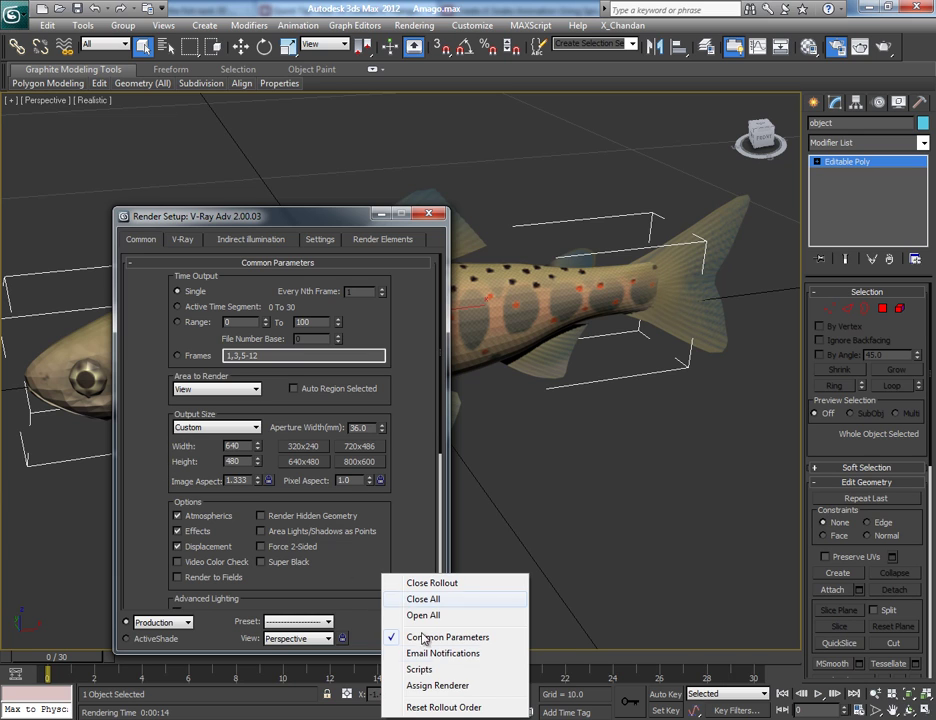
{"action": "left_click", "coordinate": [439, 687]}
{"action": "left_click", "coordinate": [361, 540]}
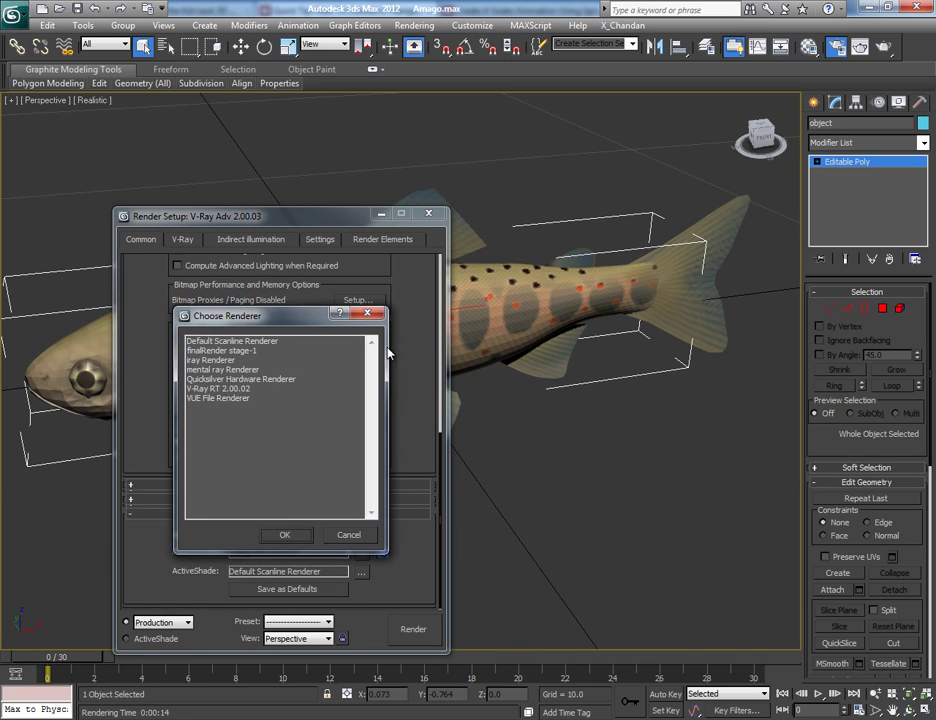
{"action": "double_click", "coordinate": [358, 341]}
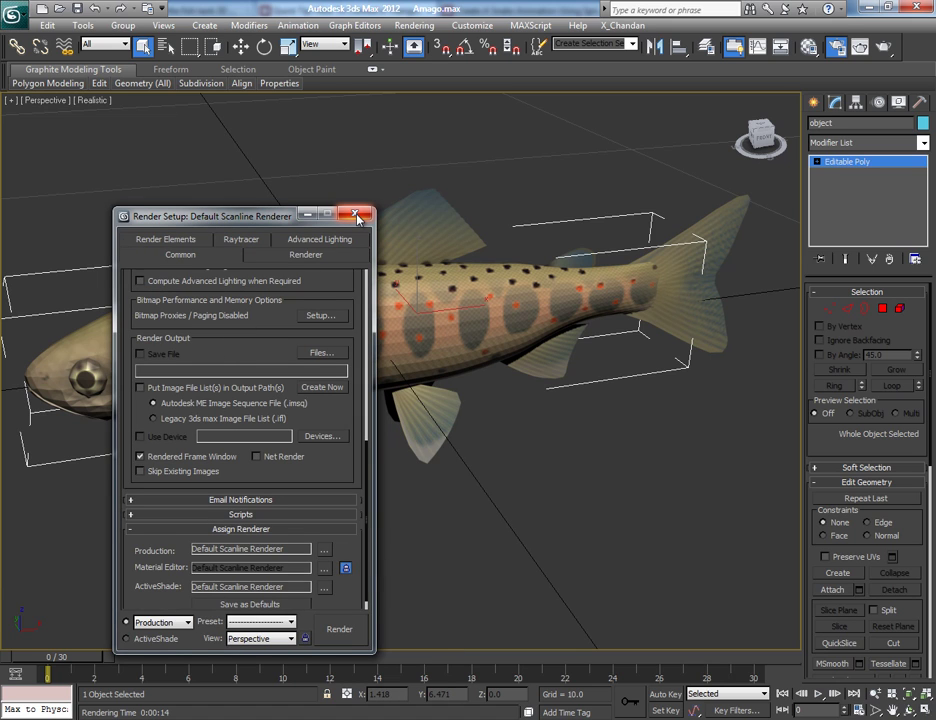
{"action": "left_click", "coordinate": [340, 629]}
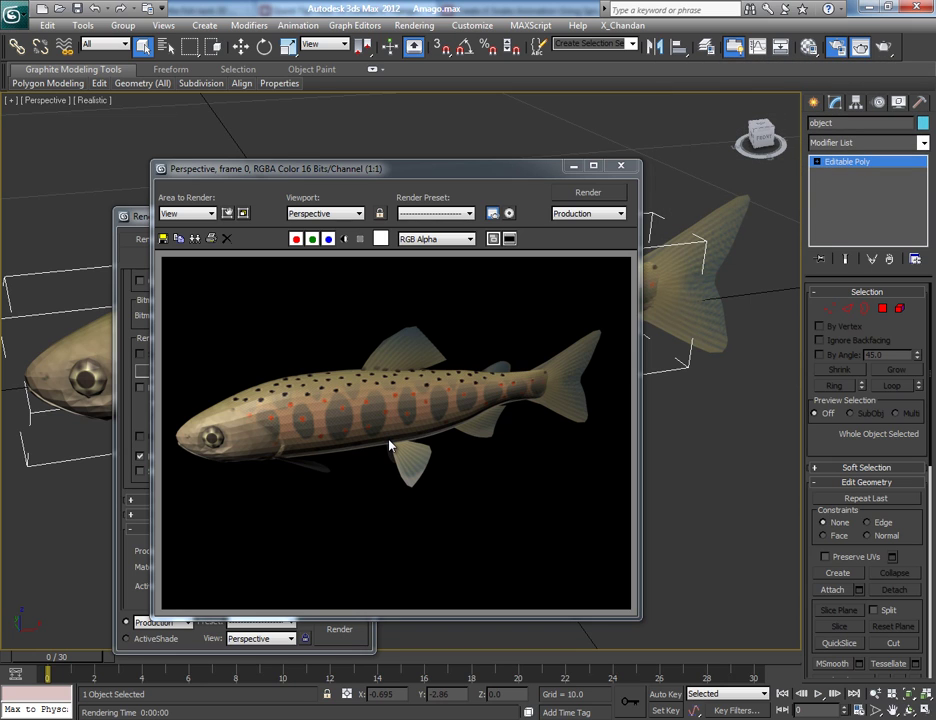
{"action": "left_click", "coordinate": [620, 166]}
{"action": "left_click", "coordinate": [354, 213]}
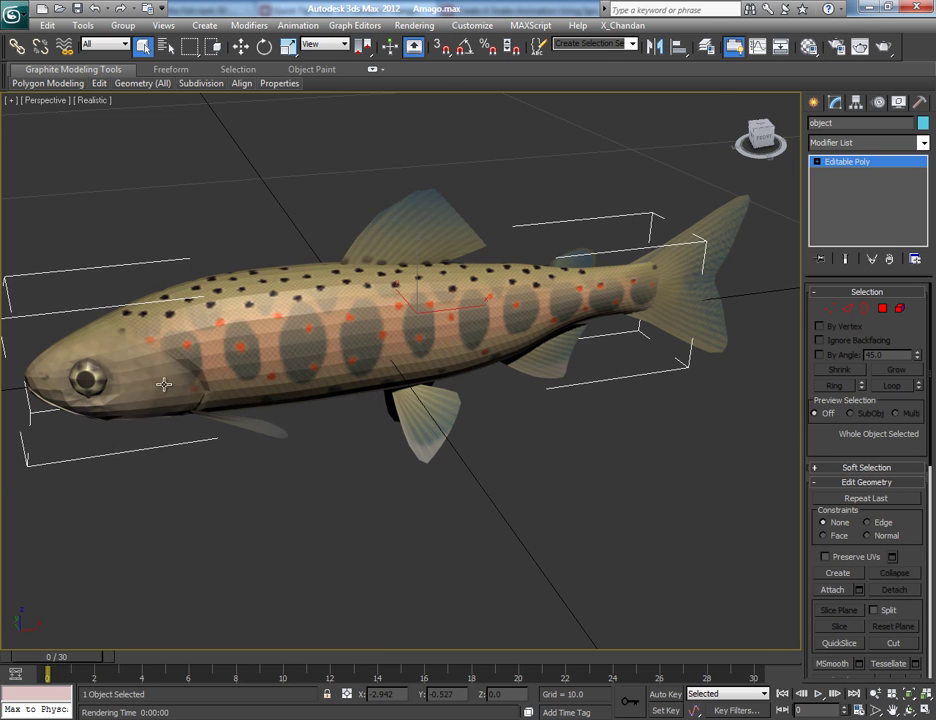
{"action": "key", "text": "w"}
{"action": "scroll", "coordinate": [445, 560], "scroll_direction": "down", "scroll_amount": 2}
{"action": "middle_click_drag", "start_coordinate": [480, 545], "coordinate": [451, 537], "text": "alt"}
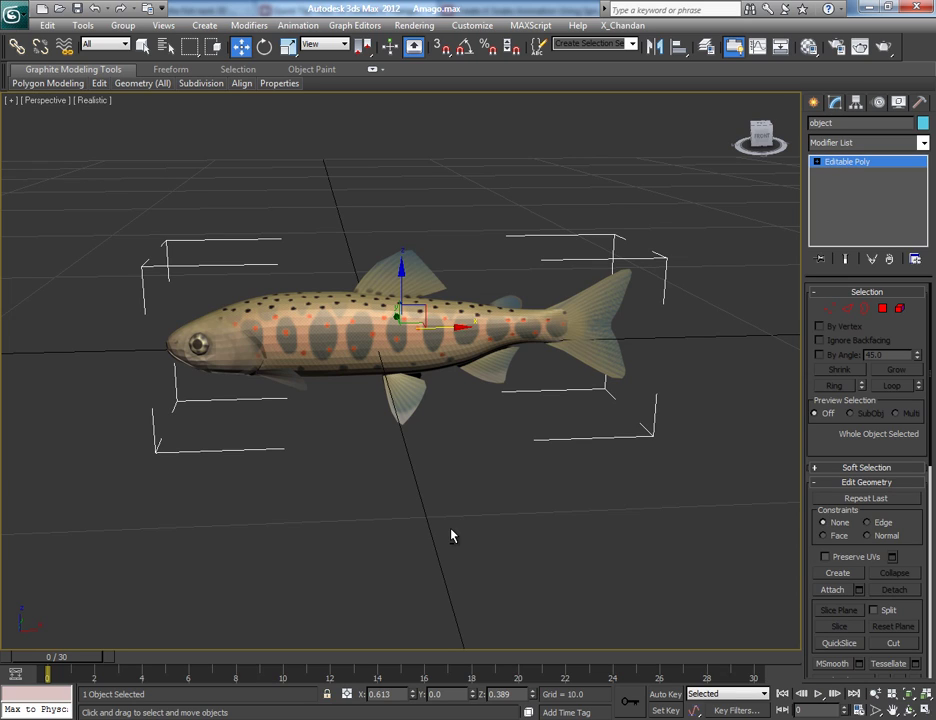
{"action": "key", "text": "alt+Tab"}
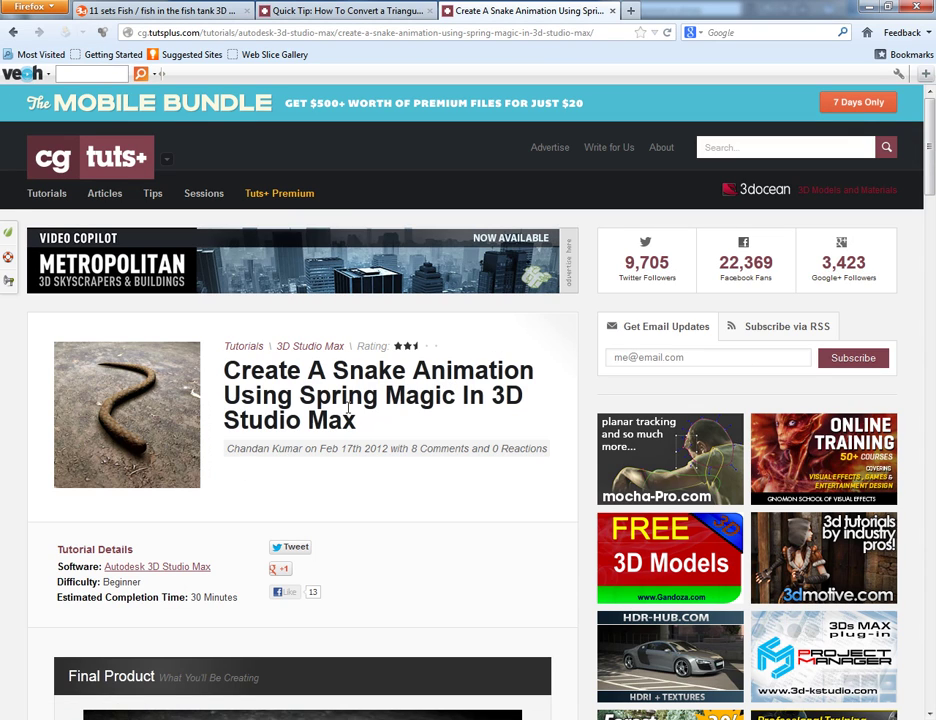
{"action": "scroll", "coordinate": [307, 489], "scroll_direction": "down", "scroll_amount": 5}
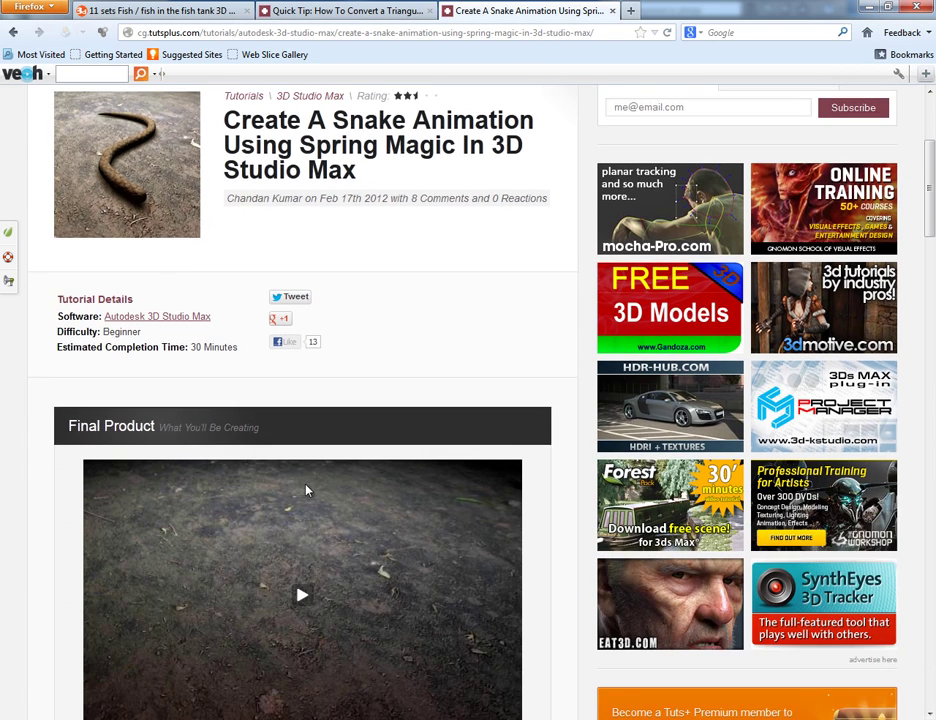
{"action": "scroll", "coordinate": [307, 489], "scroll_direction": "up", "scroll_amount": 3}
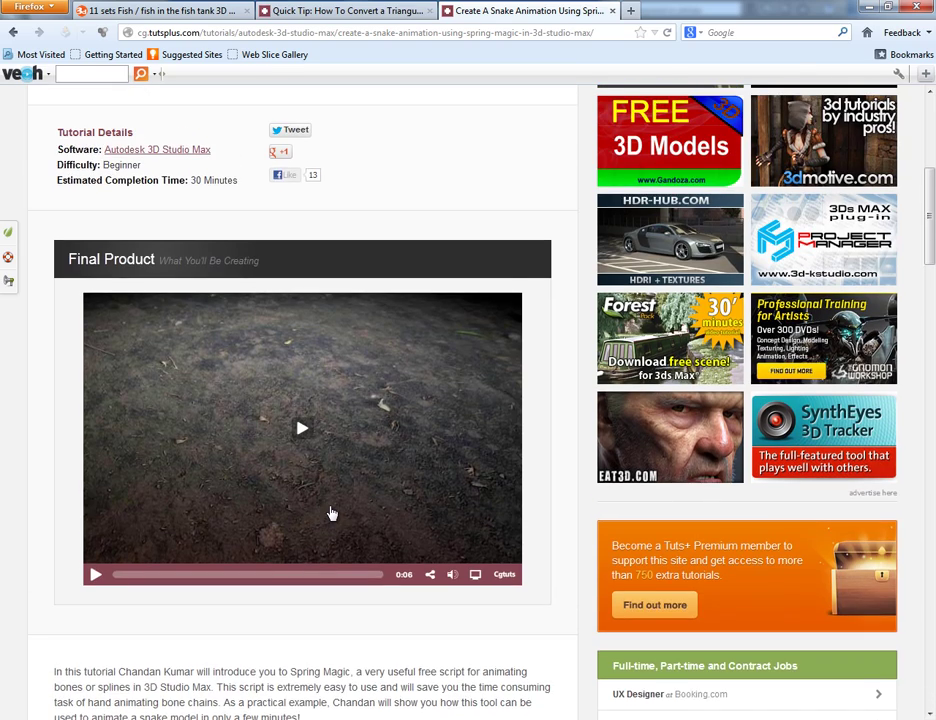
{"action": "scroll", "coordinate": [331, 515], "scroll_direction": "up", "scroll_amount": 3}
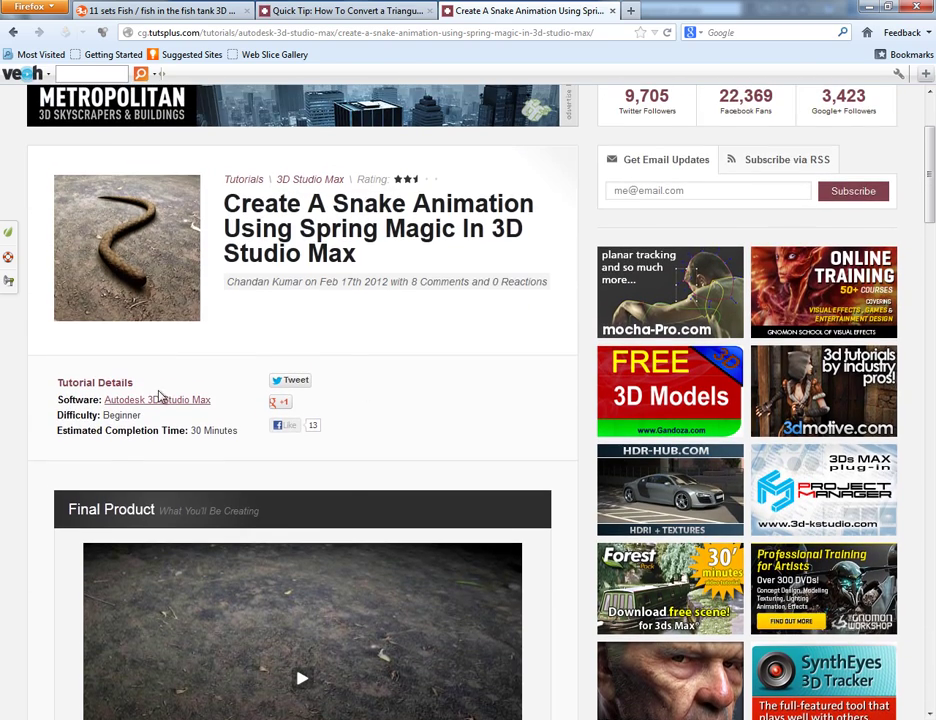
{"action": "scroll", "coordinate": [40, 536], "scroll_direction": "down", "scroll_amount": 7}
{"action": "scroll", "coordinate": [40, 536], "scroll_direction": "down", "scroll_amount": 2}
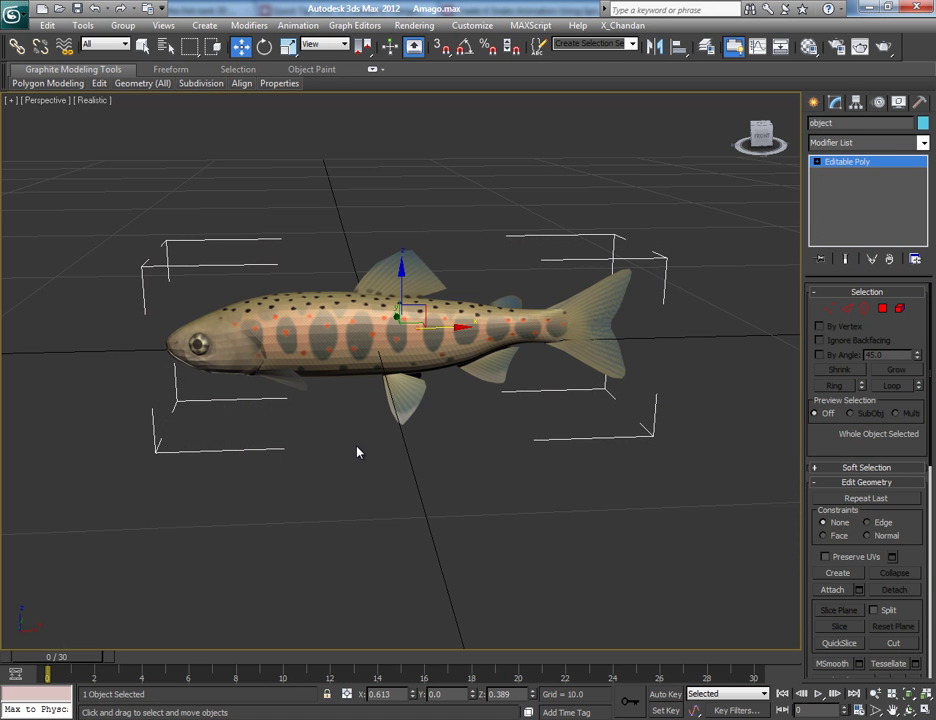
- Switch to a Front wireframe view centred on the fish
{"action": "key", "text": "f"}
{"action": "key", "text": "F3"}
{"action": "scroll", "coordinate": [581, 263], "scroll_direction": "down", "scroll_amount": 4}
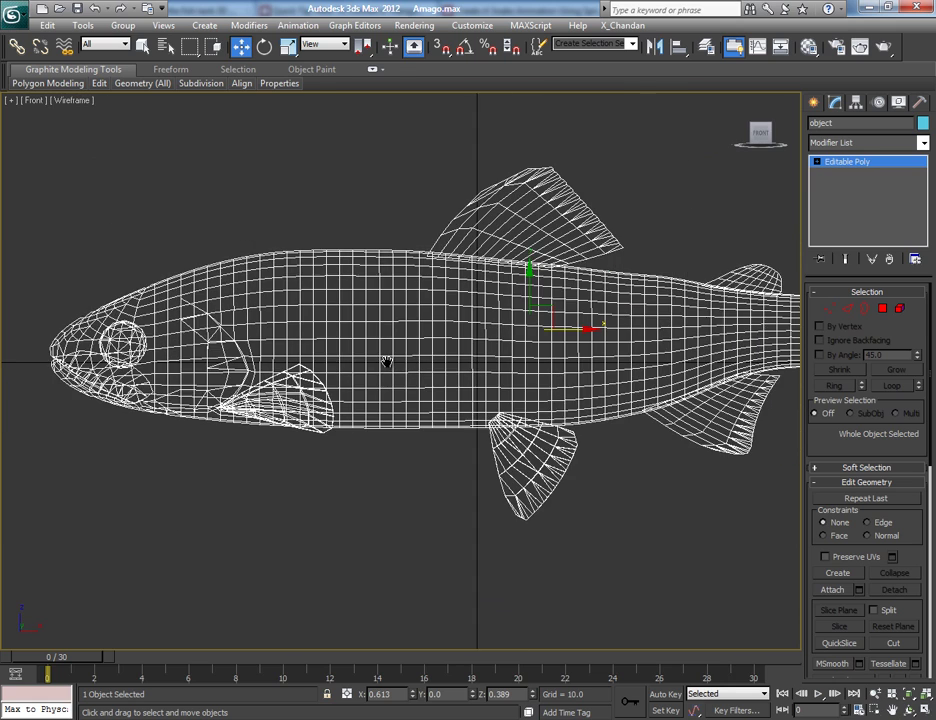
{"action": "middle_click_drag", "start_coordinate": [437, 380], "coordinate": [378, 392]}
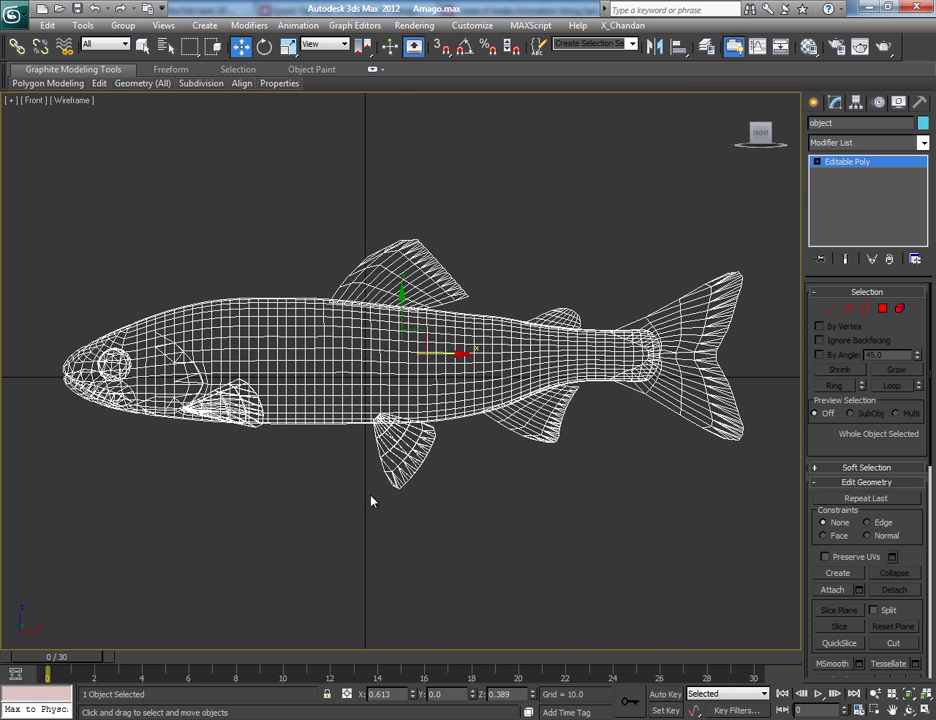
- Start a bone chain at the fish's nose and place bones along the body
{"action": "left_click", "coordinate": [814, 102]}
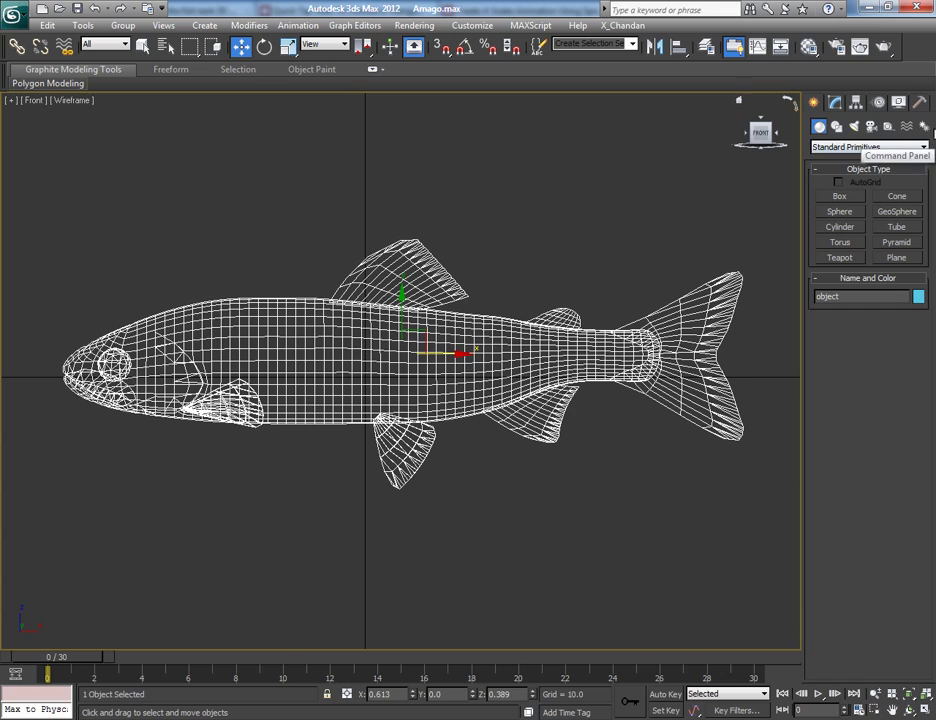
{"action": "left_click", "coordinate": [925, 126]}
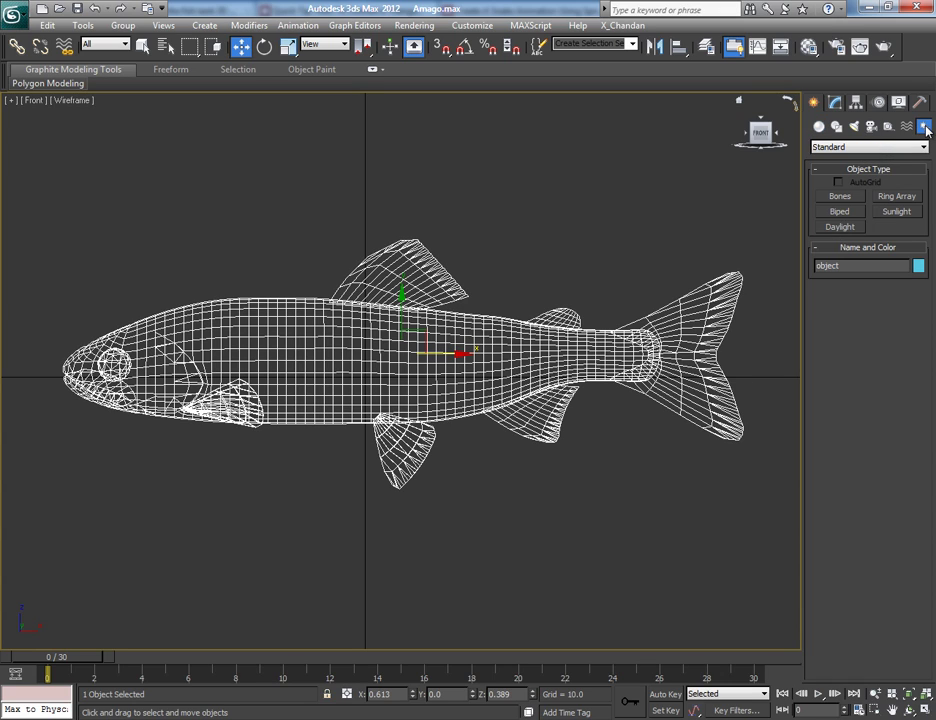
{"action": "left_click", "coordinate": [836, 199]}
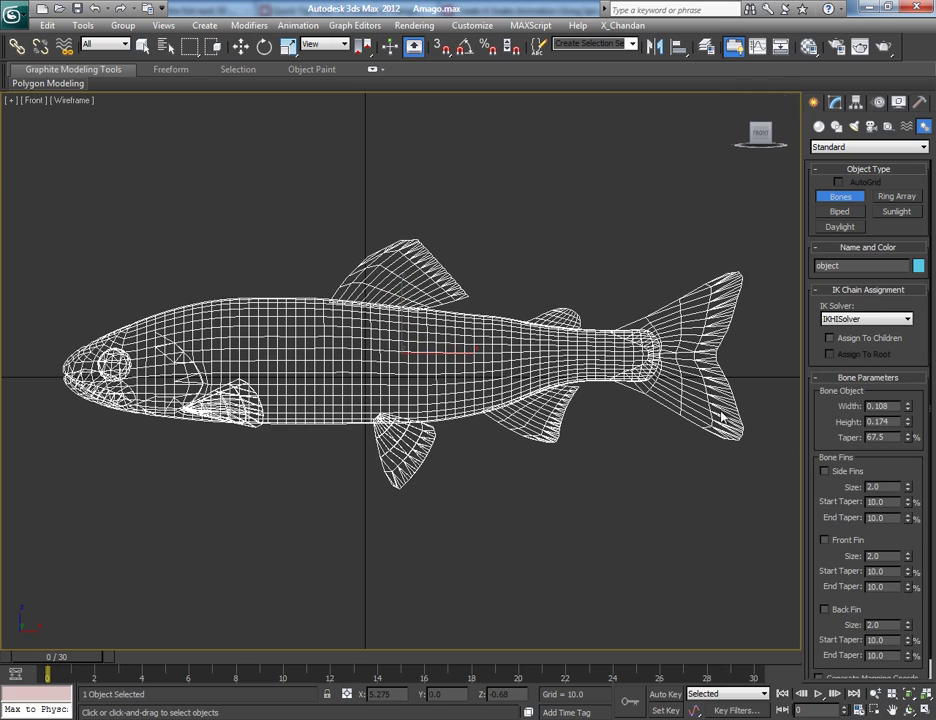
{"action": "left_click", "coordinate": [62, 374]}
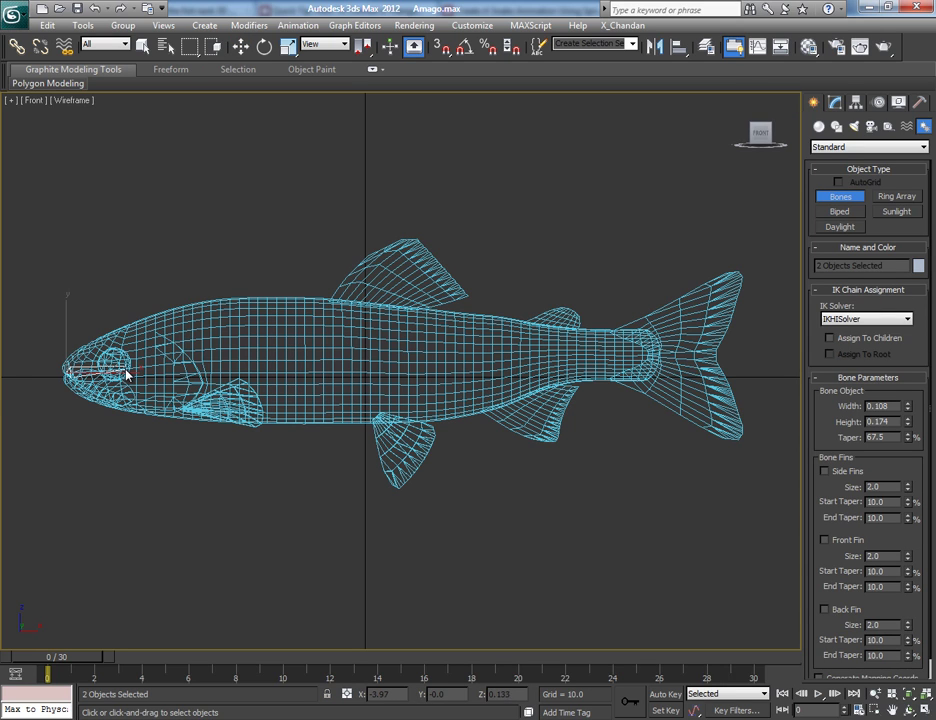
{"action": "left_click", "coordinate": [197, 374]}
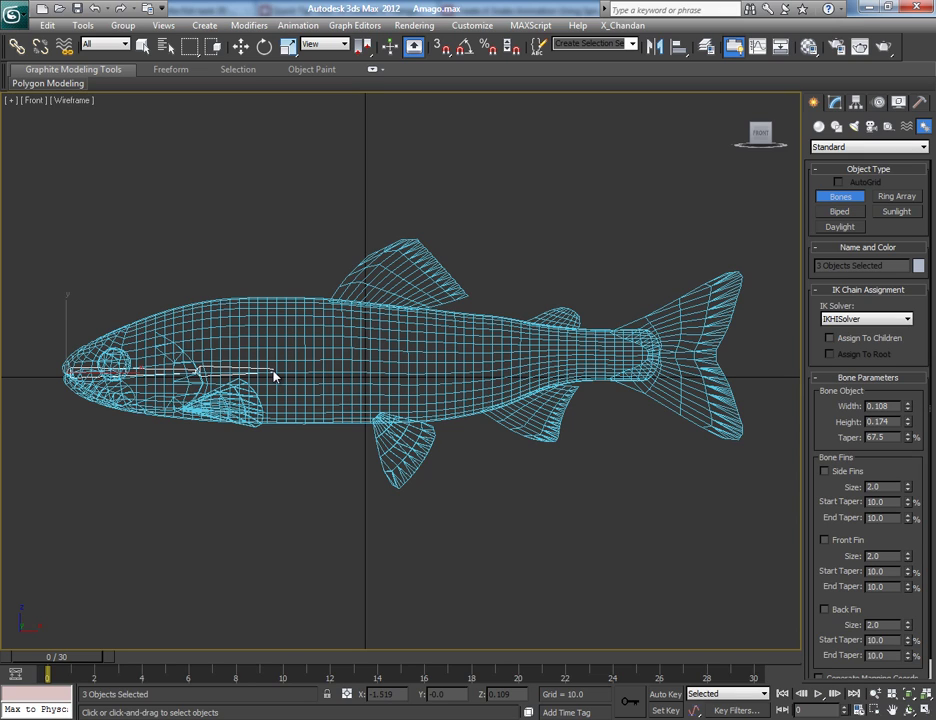
{"action": "left_click", "coordinate": [274, 374]}
{"action": "left_click", "coordinate": [476, 370]}
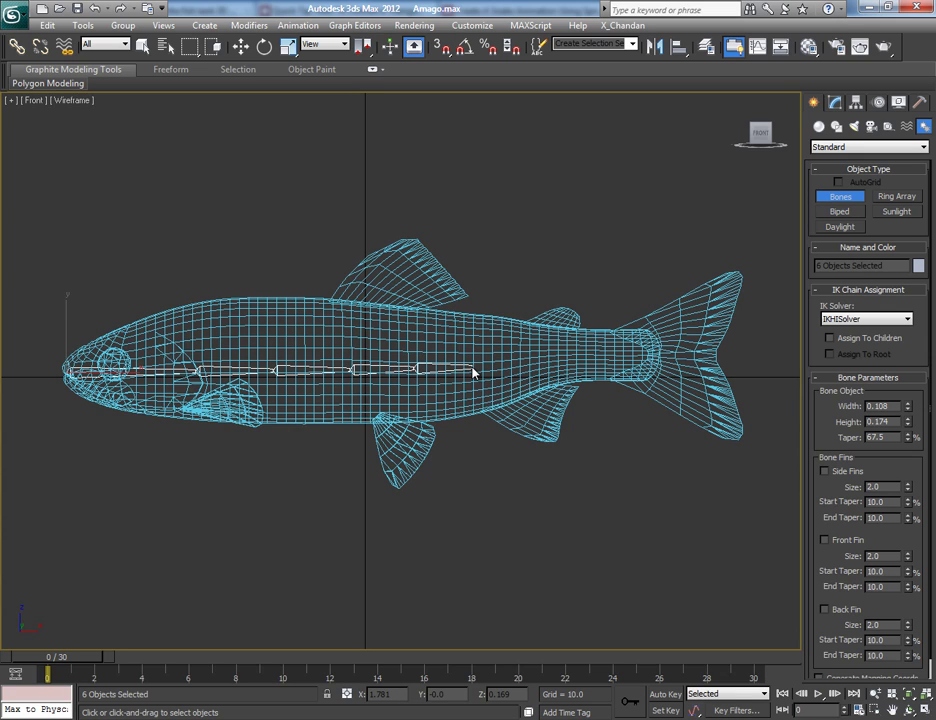
{"action": "left_click", "coordinate": [534, 369]}
- Finish the 12-bone chain into the tail fin base, then select the head bone for editing
{"action": "left_click", "coordinate": [586, 368]}
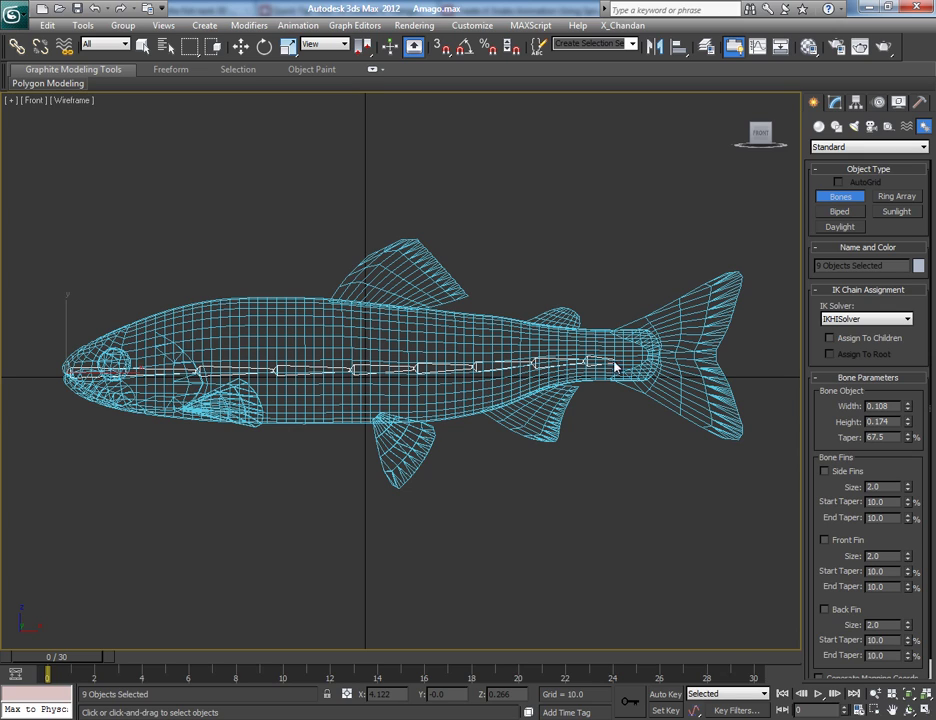
{"action": "left_click", "coordinate": [631, 366]}
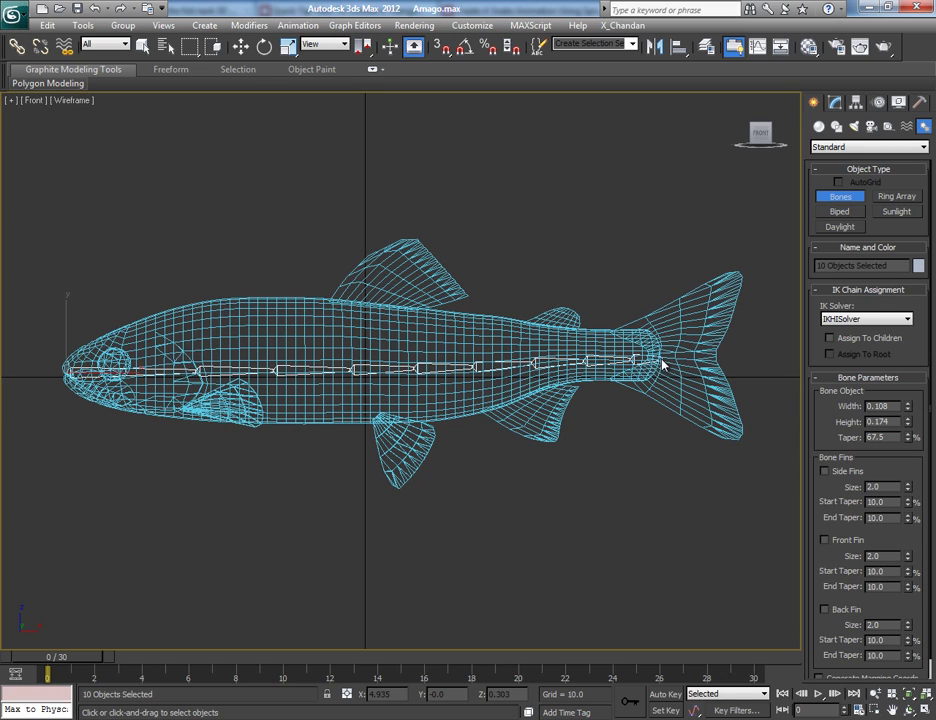
{"action": "left_click", "coordinate": [660, 362]}
{"action": "right_click", "coordinate": [700, 364]}
{"action": "left_click", "coordinate": [241, 46]}
{"action": "left_click", "coordinate": [835, 102]}
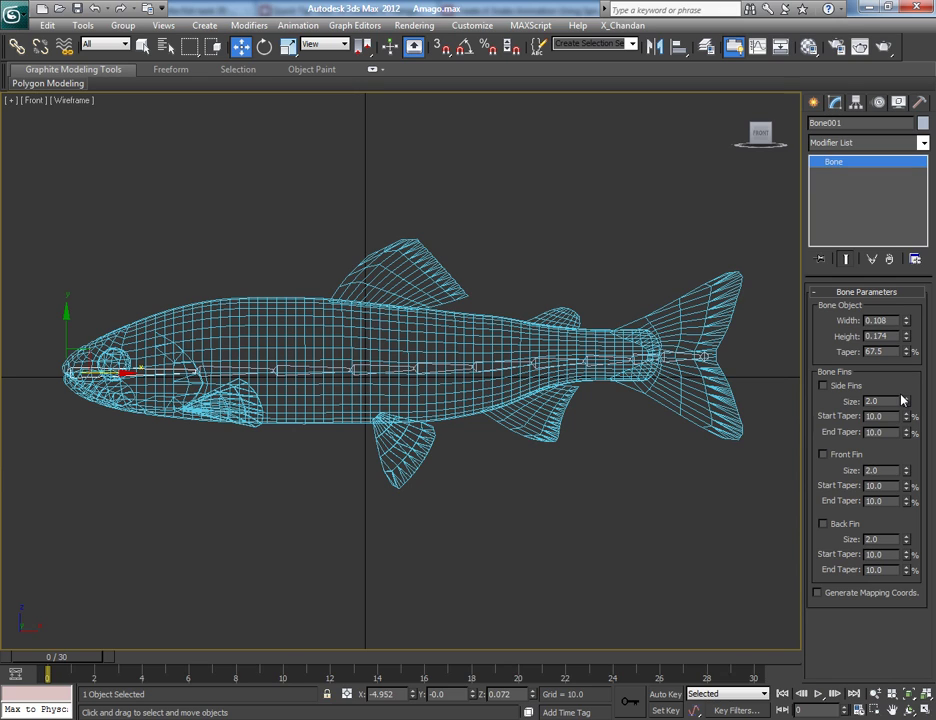
- Enable side fins on Bone001 and shrink them to size 0.94
{"action": "left_click", "coordinate": [822, 386]}
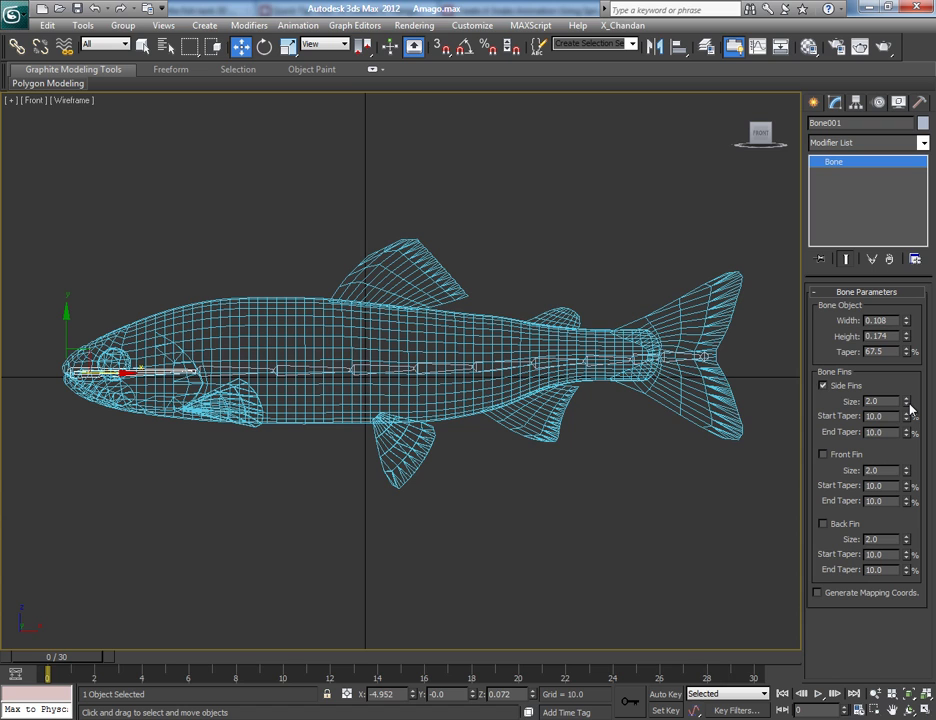
{"action": "key", "text": "alt+w"}
{"action": "scroll", "coordinate": [194, 151], "scroll_direction": "down", "scroll_amount": 3}
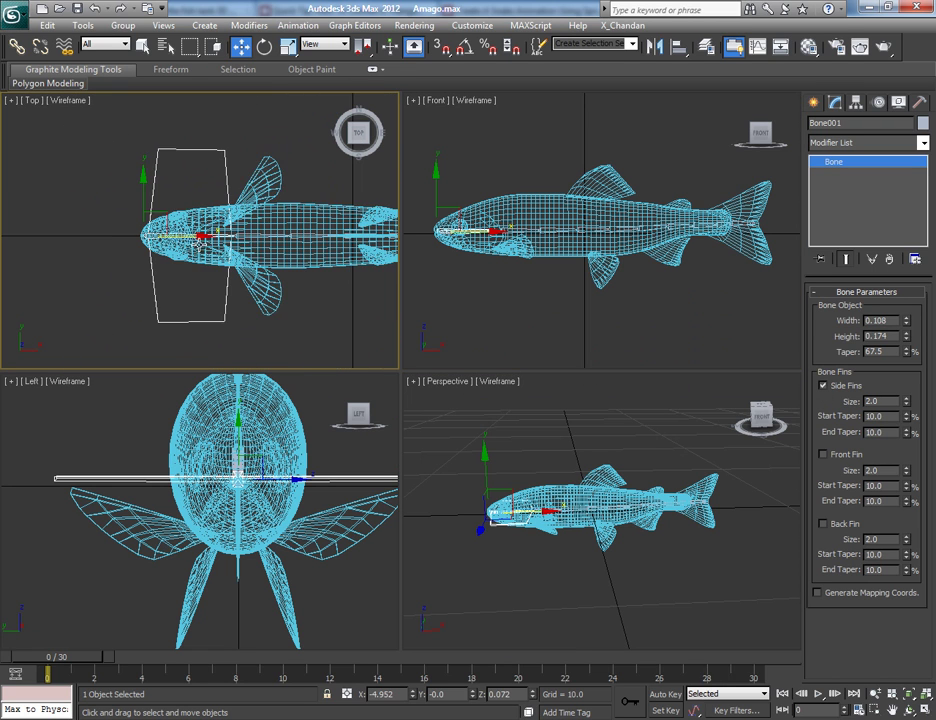
{"action": "middle_click_drag", "start_coordinate": [240, 256], "coordinate": [178, 264]}
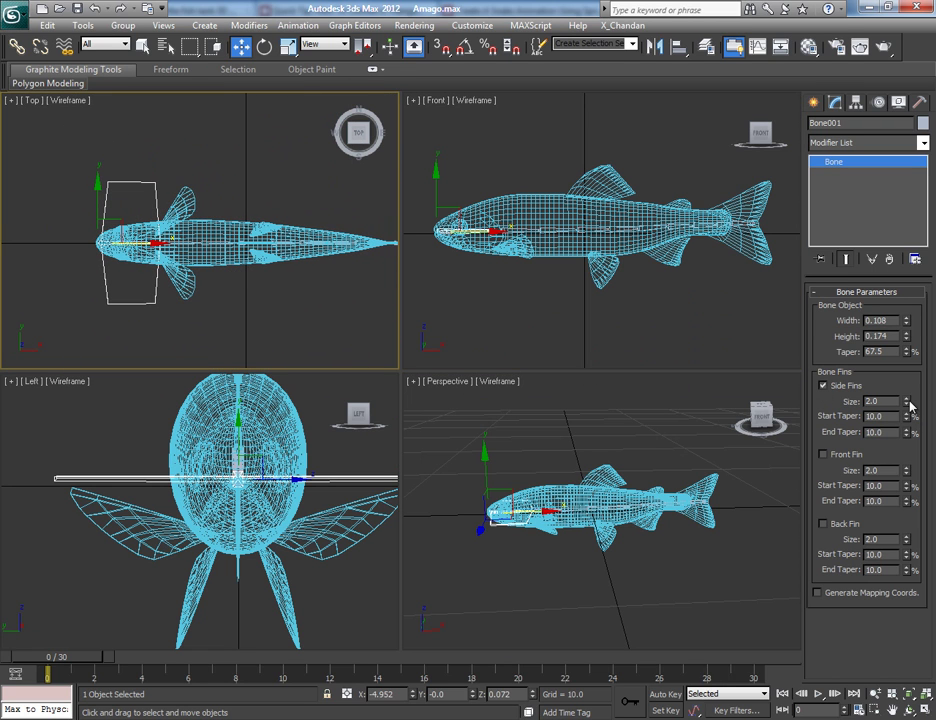
{"action": "mouse_move", "coordinate": [909, 404]}
{"action": "left_mouse_down"}
{"action": "mouse_move", "coordinate": [913, 440]}
{"action": "mouse_move", "coordinate": [908, 375]}
{"action": "mouse_move", "coordinate": [908, 422]}
{"action": "left_mouse_up"}
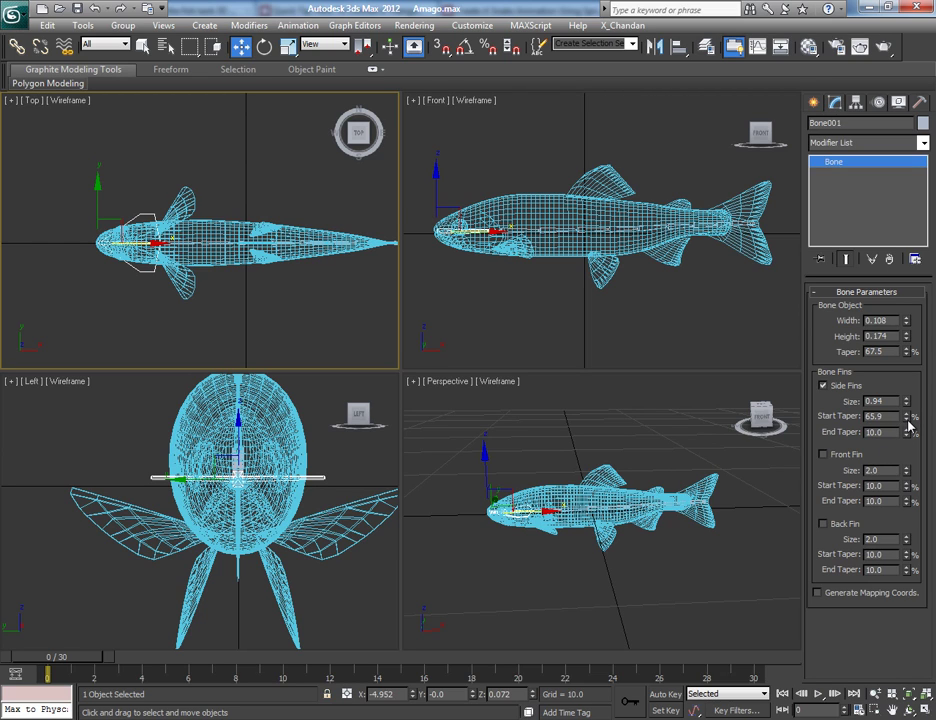
- Add a front fin of size 0.36 and a back fin of size 0.4
{"action": "left_click", "coordinate": [823, 455]}
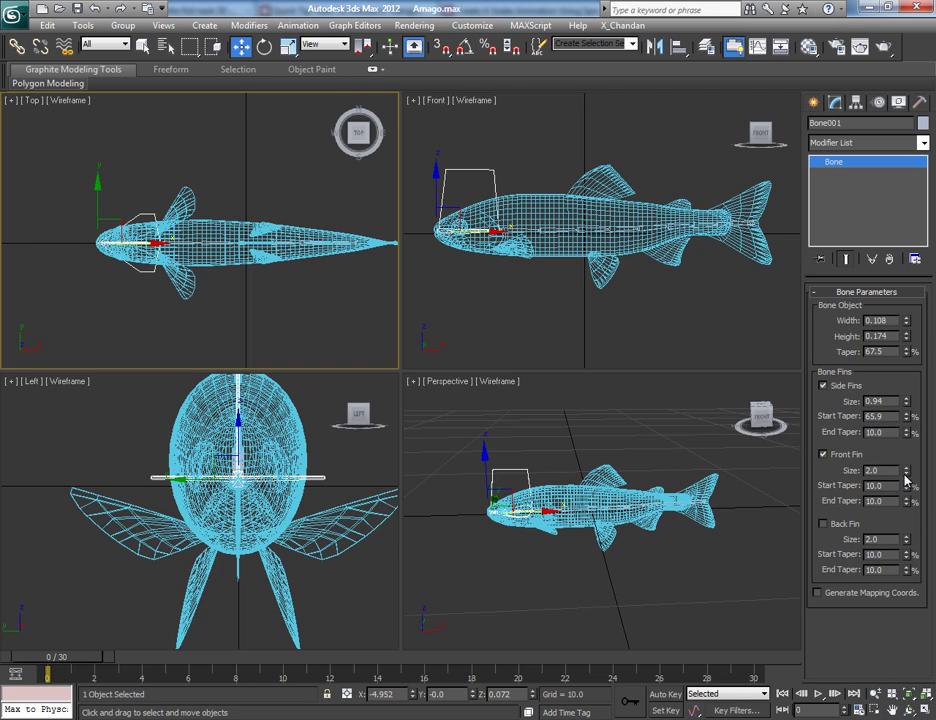
{"action": "left_click_drag", "start_coordinate": [906, 472], "coordinate": [916, 533]}
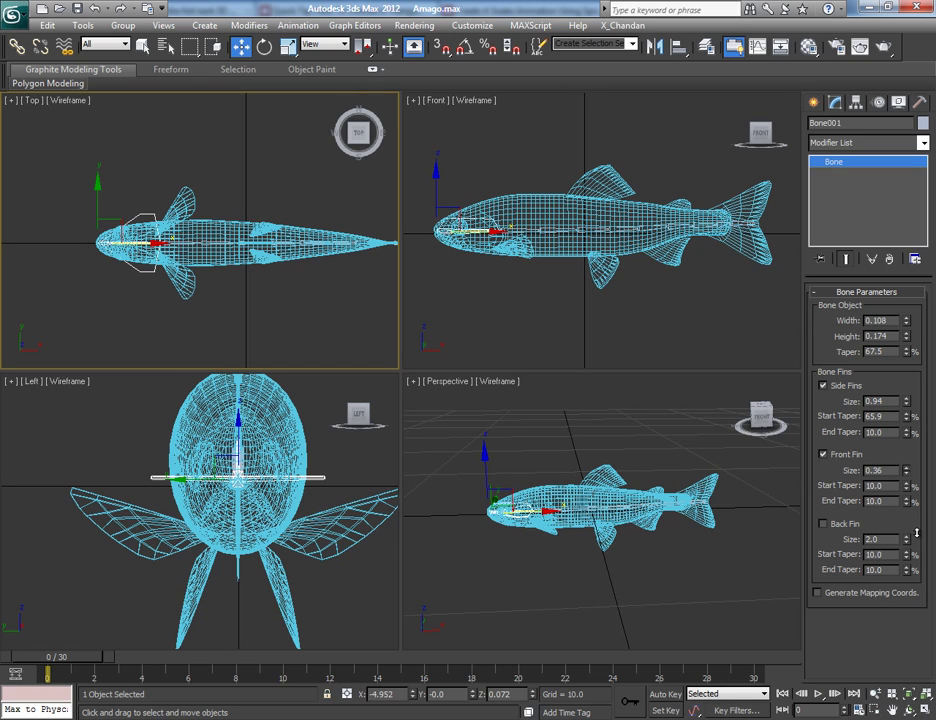
{"action": "left_click", "coordinate": [823, 524]}
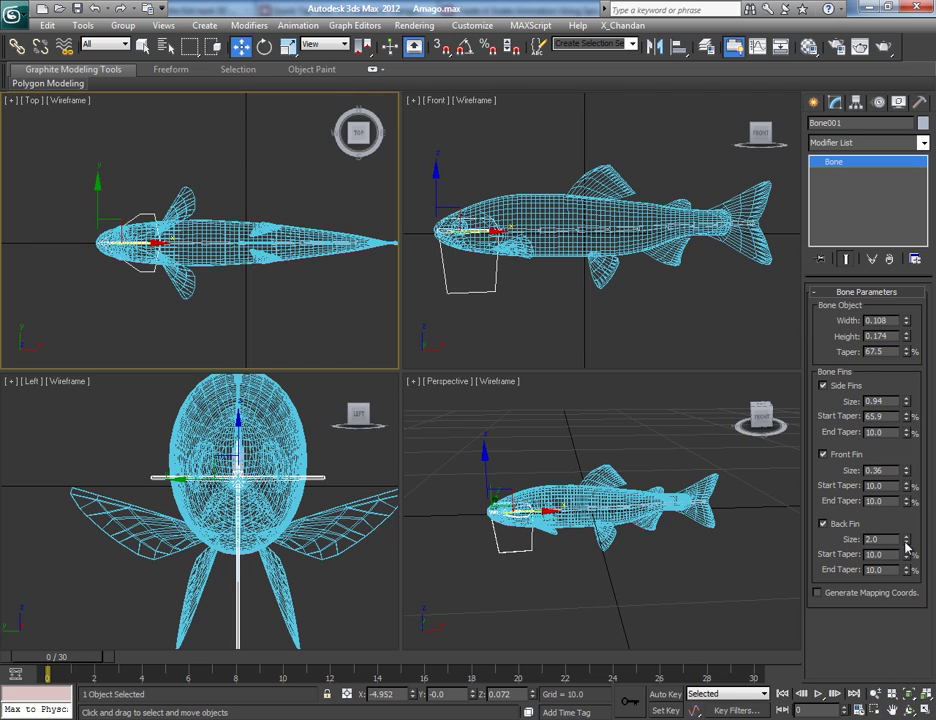
{"action": "left_click_drag", "start_coordinate": [908, 545], "coordinate": [918, 598]}
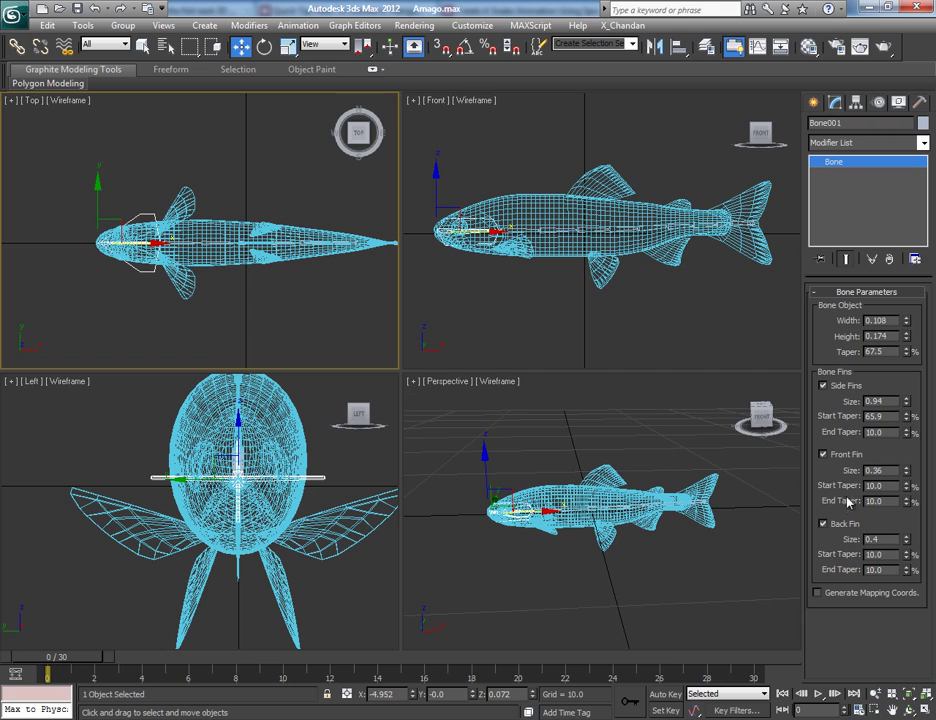
- Thicken the head bone to width 0.458 and height 0.694
{"action": "left_click_drag", "start_coordinate": [907, 343], "coordinate": [905, 292]}
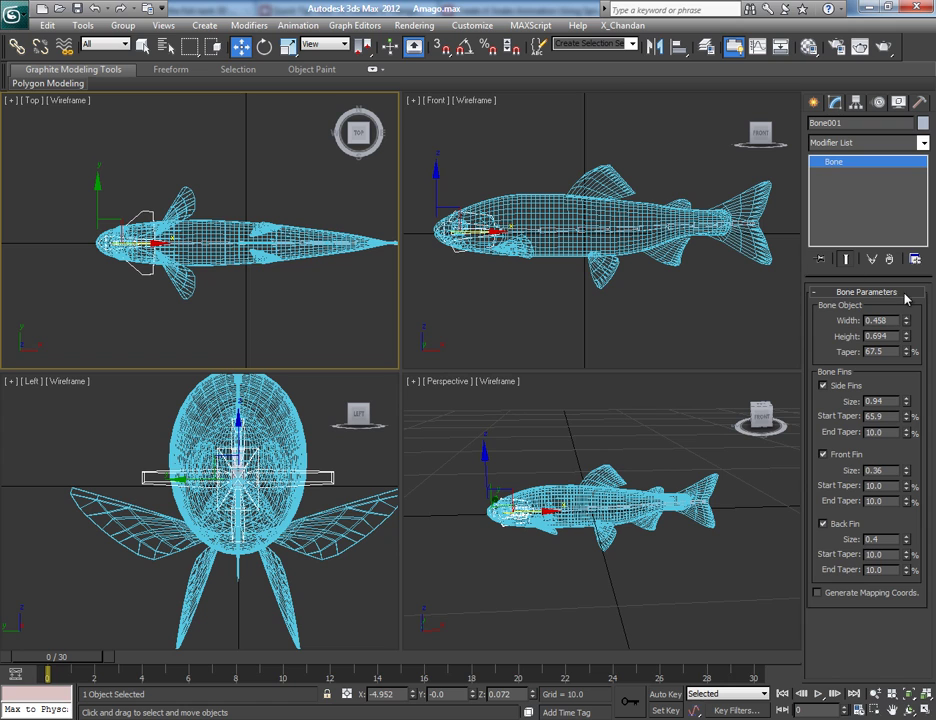
{"action": "scroll", "coordinate": [205, 258], "scroll_direction": "up", "scroll_amount": 3}
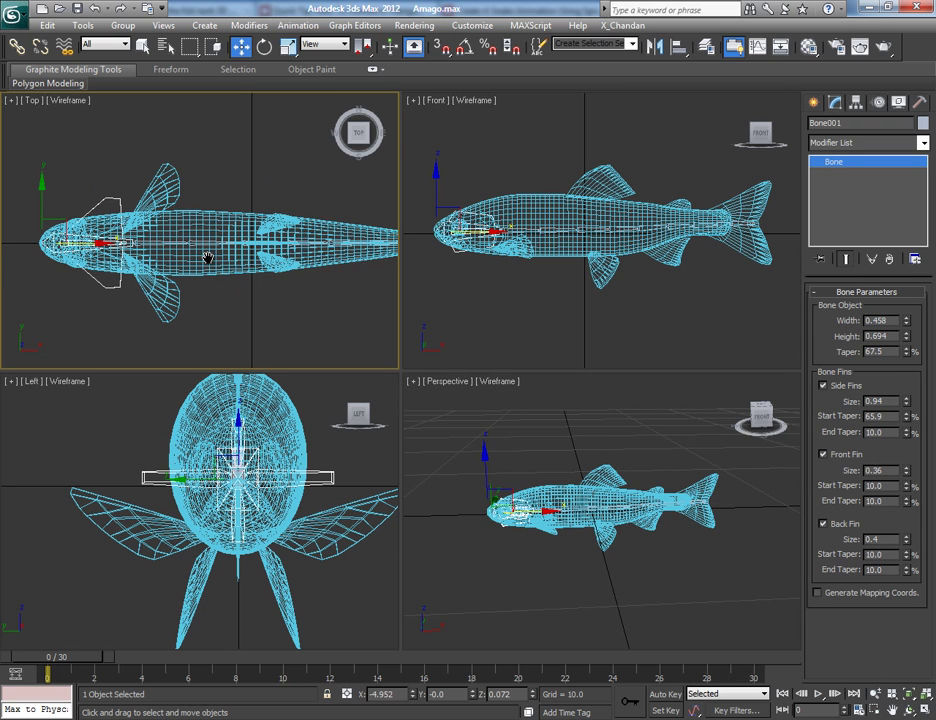
{"action": "scroll", "coordinate": [179, 260], "scroll_direction": "up", "scroll_amount": 2}
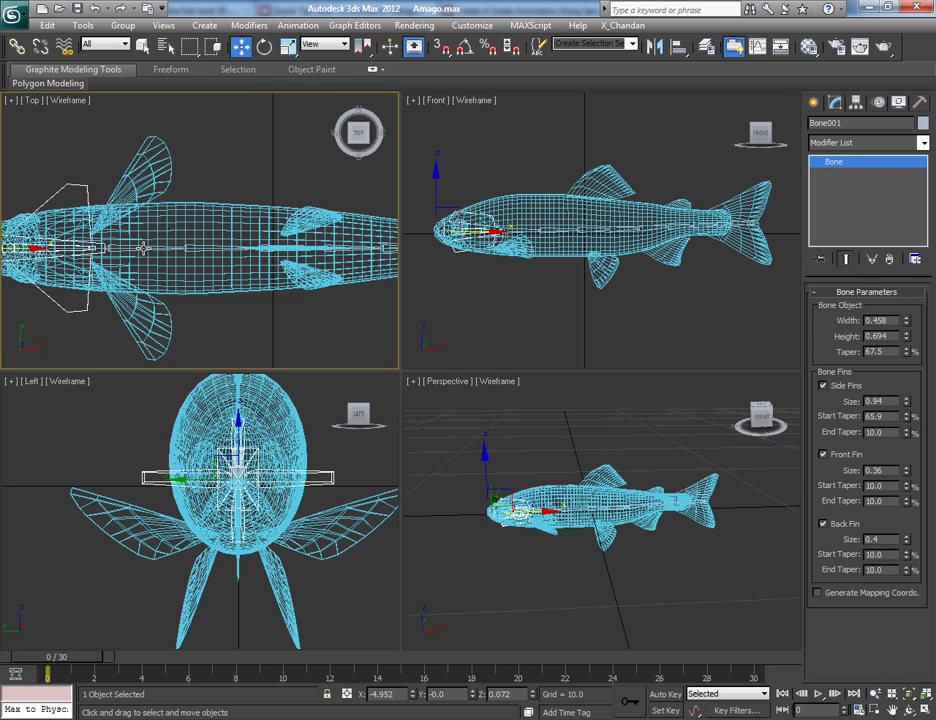
- Hide the fish mesh to inspect the bone chain, then unhide it
{"action": "left_click", "coordinate": [143, 249]}
{"action": "left_click", "coordinate": [143, 249]}
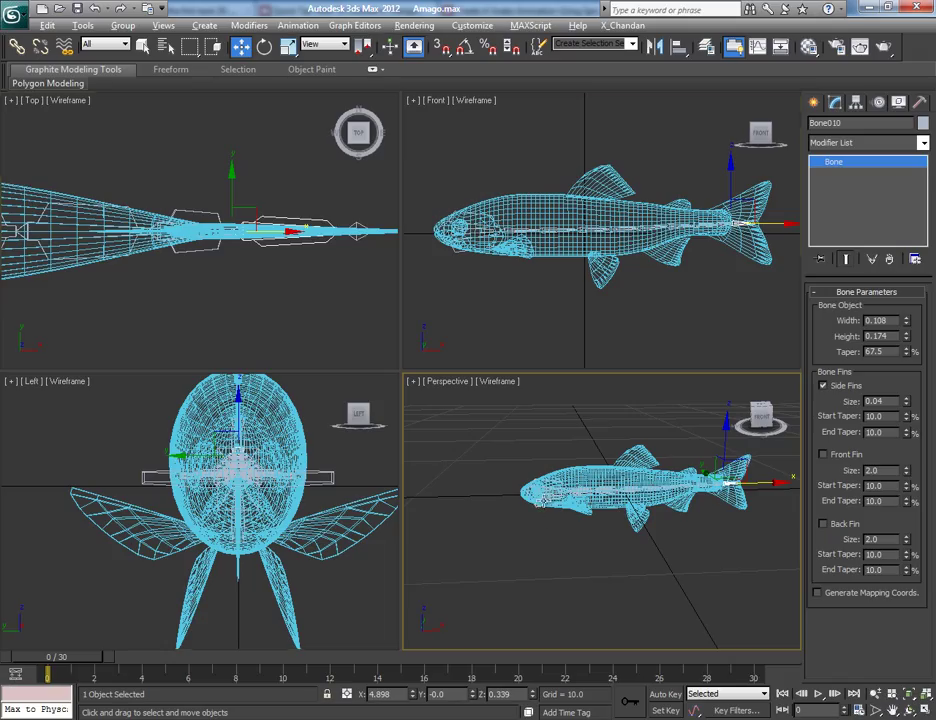
{"action": "key", "text": "alt+w"}
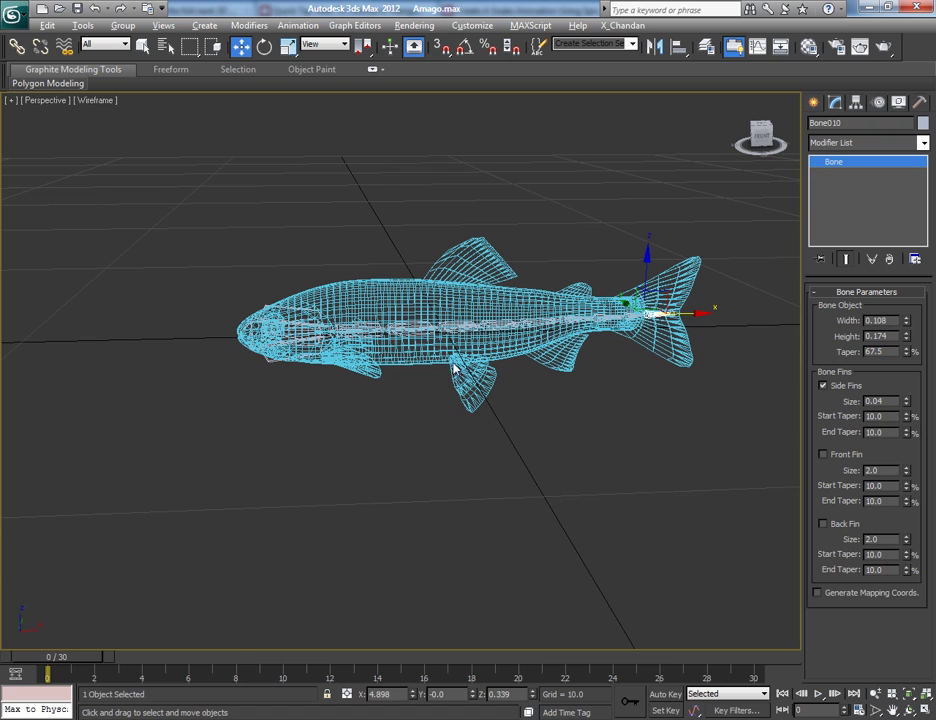
{"action": "left_click", "coordinate": [405, 285]}
{"action": "right_click", "coordinate": [405, 283]}
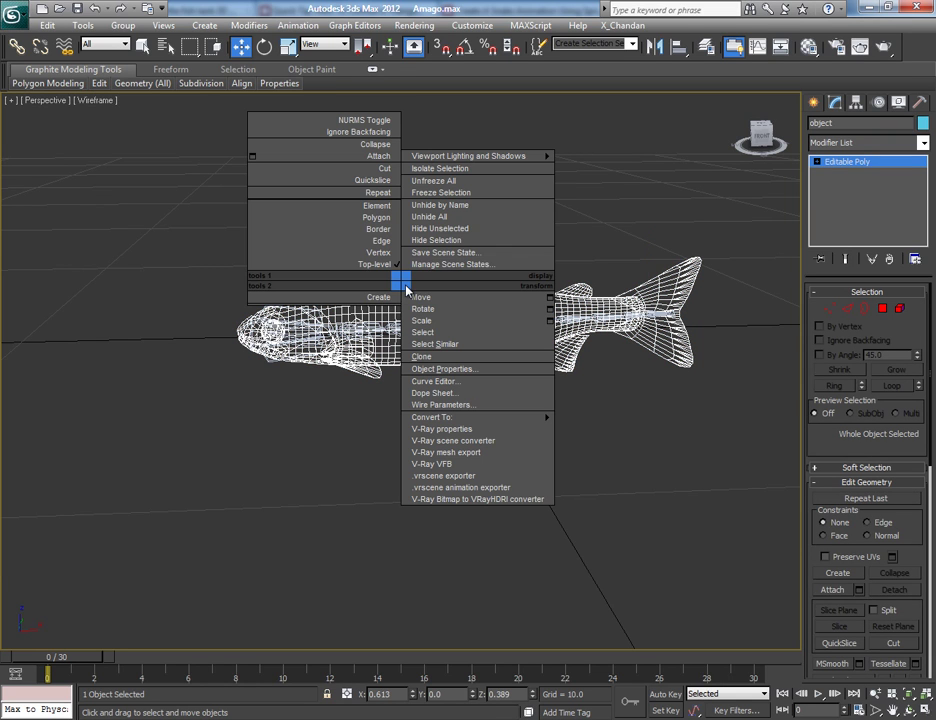
{"action": "left_click", "coordinate": [428, 244]}
{"action": "middle_click_drag", "start_coordinate": [545, 373], "coordinate": [537, 399], "text": "alt"}
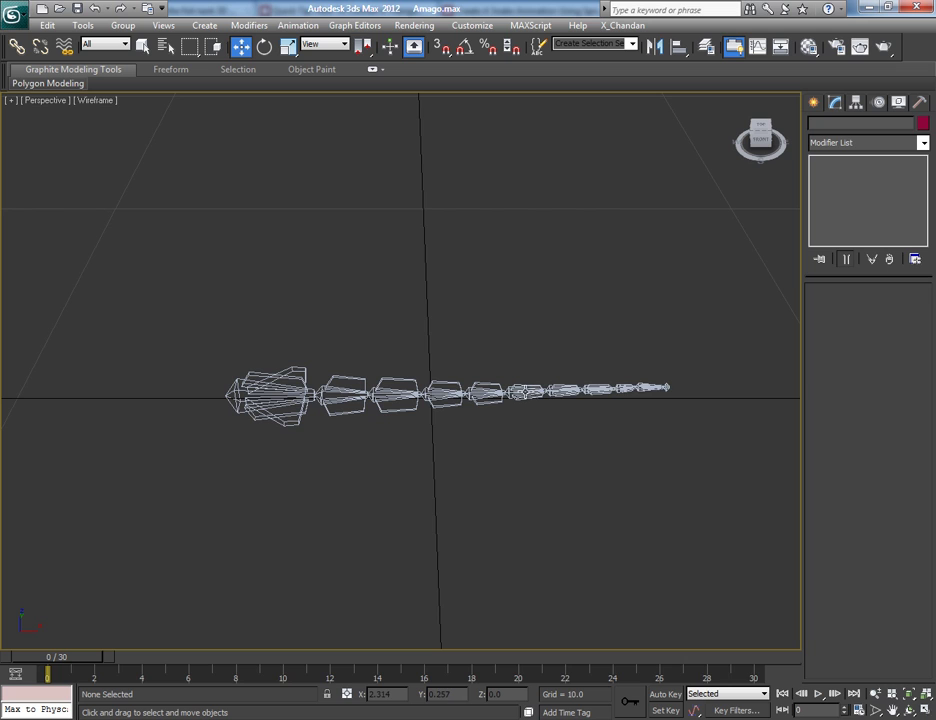
{"action": "right_click", "coordinate": [532, 456]}
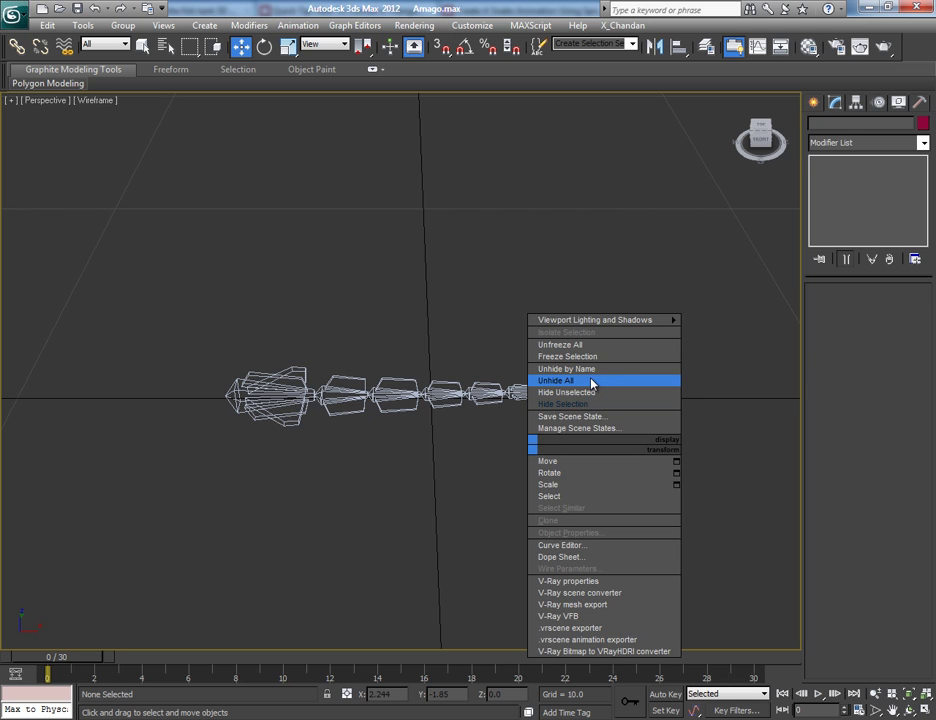
{"action": "left_click", "coordinate": [592, 383]}
{"action": "key", "text": "alt+w"}
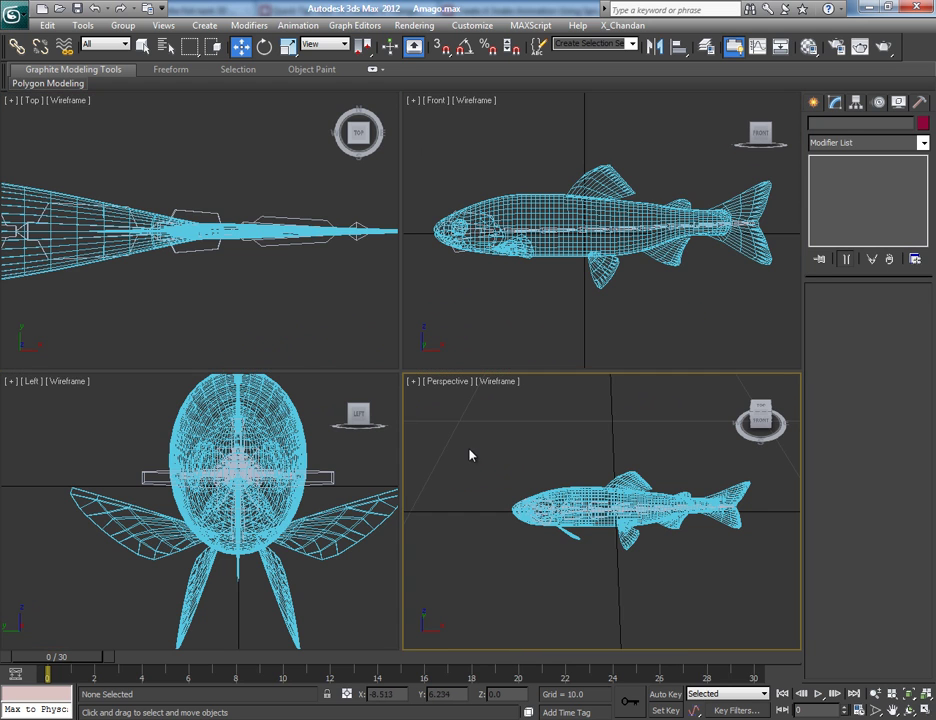
- Apply a Skin modifier to the fish mesh from the Modifier List
{"action": "left_click", "coordinate": [561, 247]}
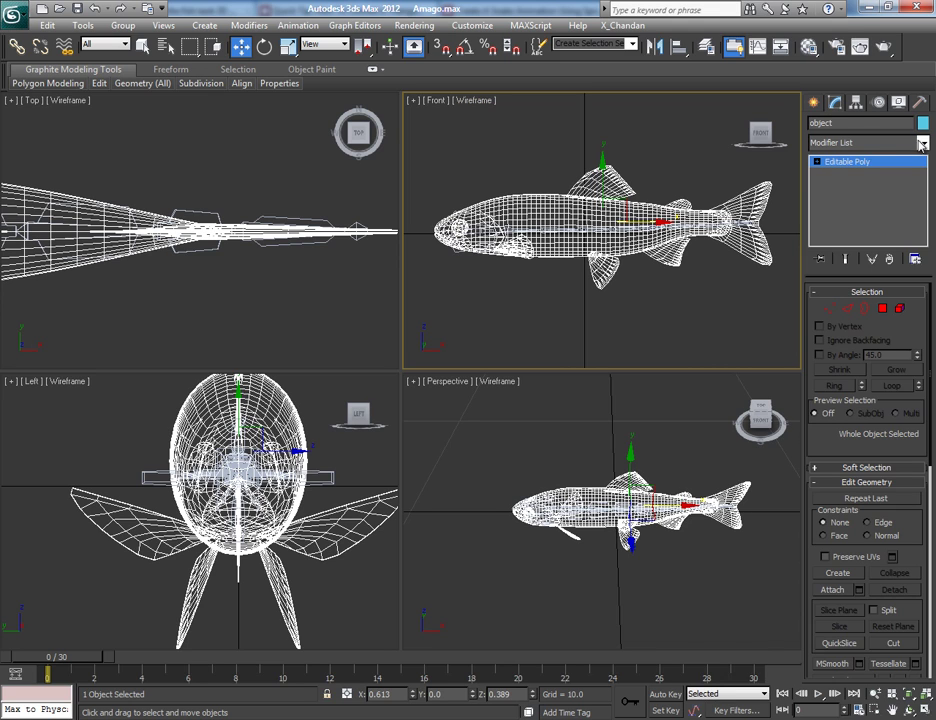
{"action": "left_click", "coordinate": [922, 145]}
{"action": "scroll", "coordinate": [924, 147], "scroll_direction": "down", "scroll_amount": 5}
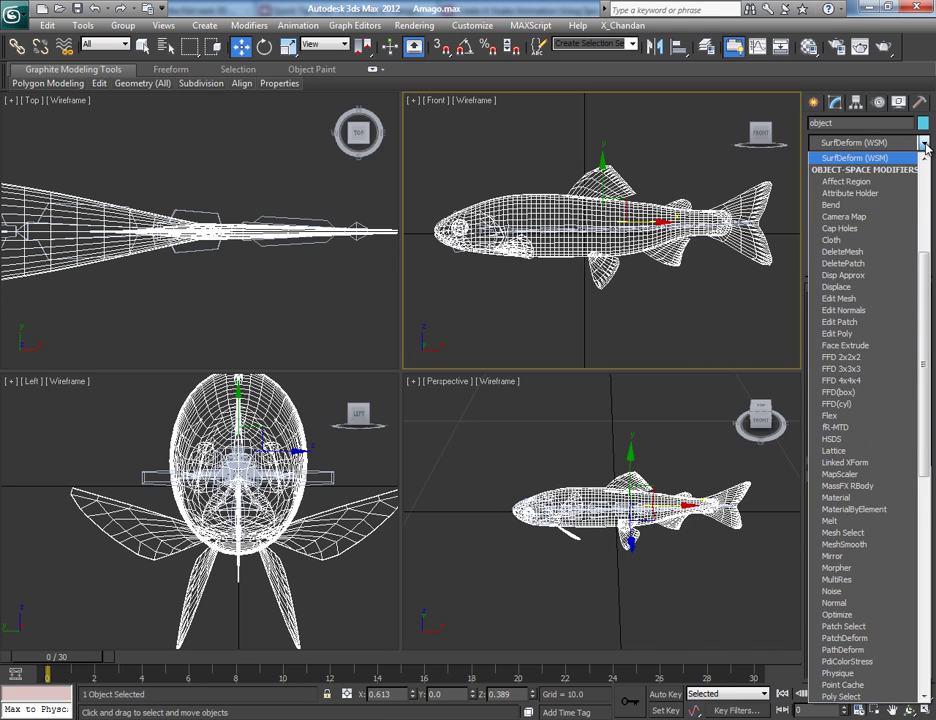
{"action": "scroll", "coordinate": [842, 286], "scroll_direction": "down", "scroll_amount": 15}
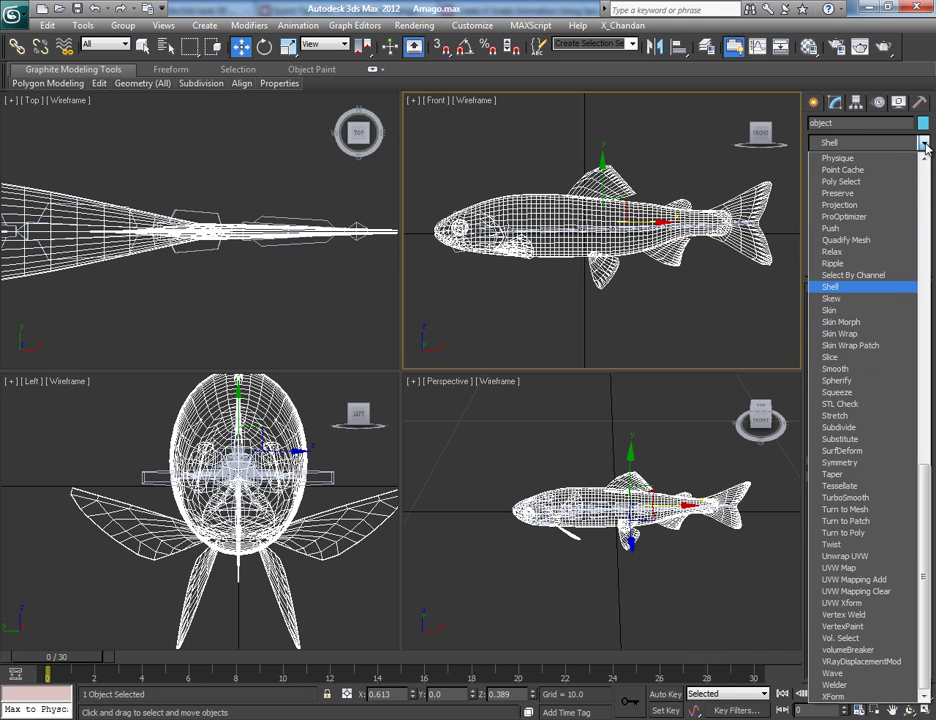
{"action": "left_click", "coordinate": [869, 312]}
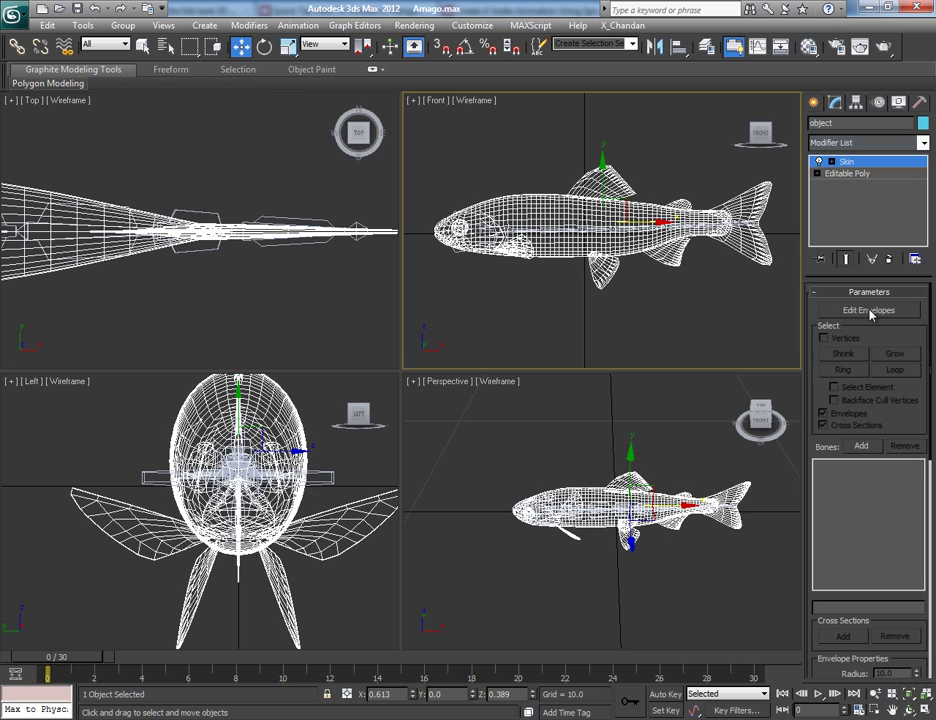
- Add Bone001 through Bone011 to the Skin modifier's bone list
{"action": "left_click", "coordinate": [862, 448]}
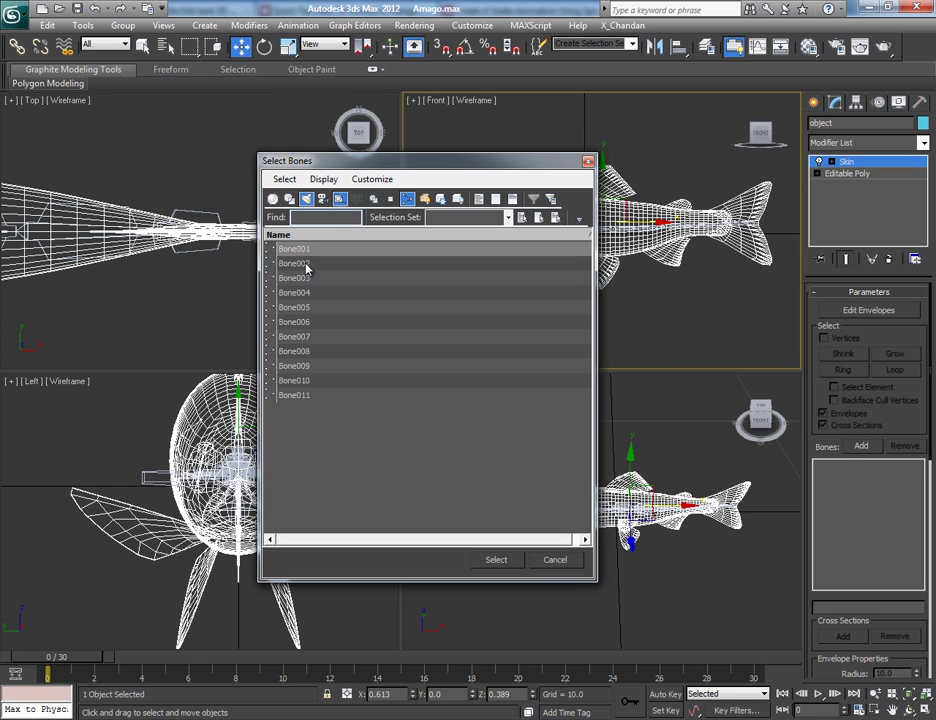
{"action": "left_click_drag", "start_coordinate": [301, 252], "coordinate": [317, 410]}
{"action": "left_click", "coordinate": [502, 560]}
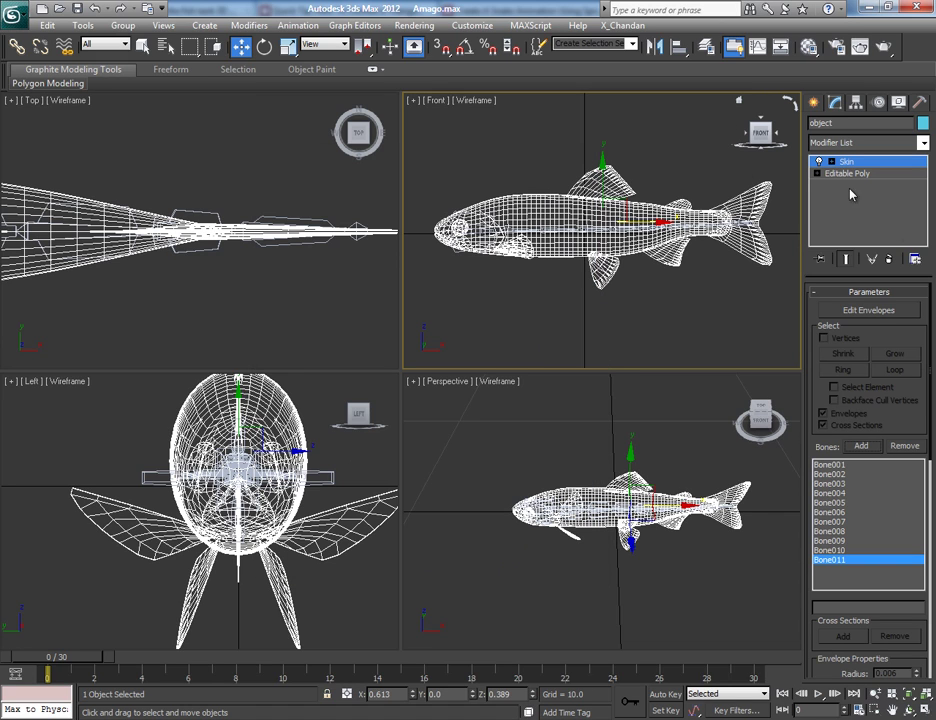
{"action": "left_click", "coordinate": [872, 311]}
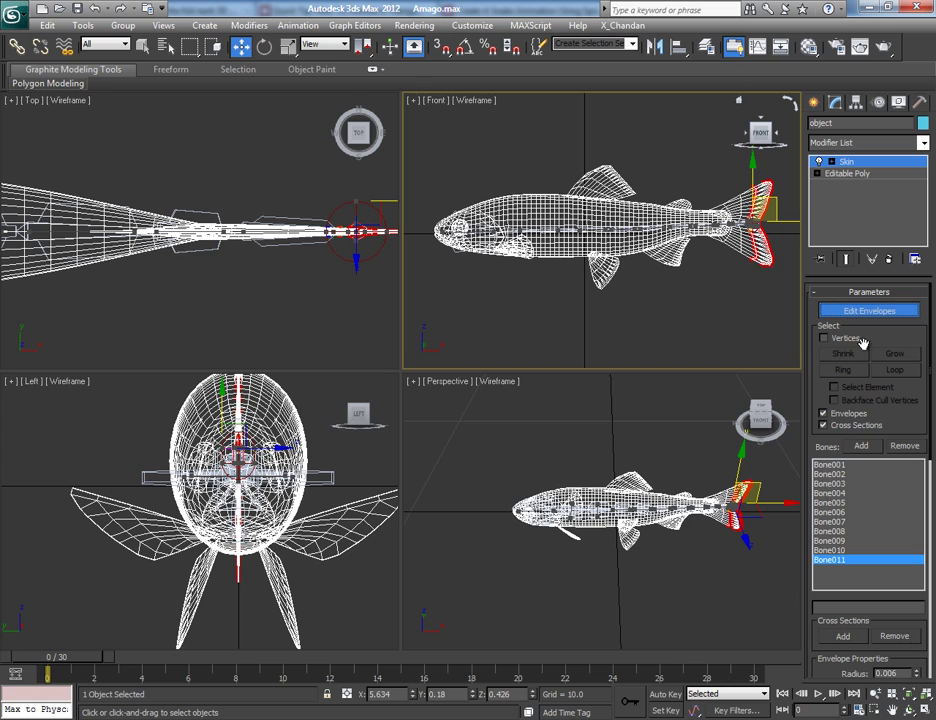
{"action": "left_click", "coordinate": [830, 465]}
{"action": "left_click", "coordinate": [838, 474]}
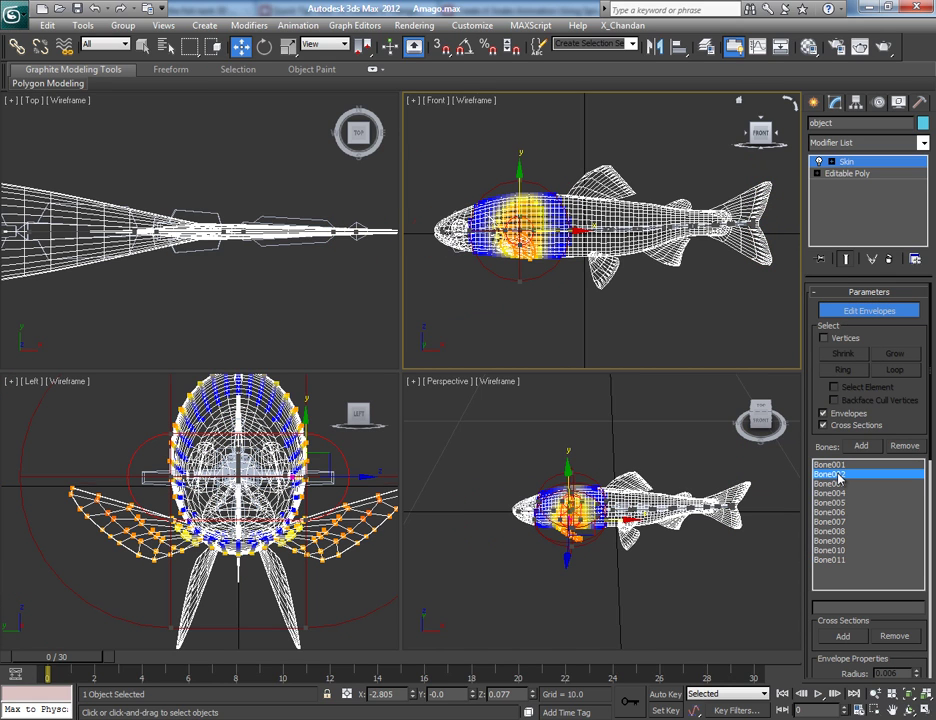
{"action": "left_click", "coordinate": [838, 484]}
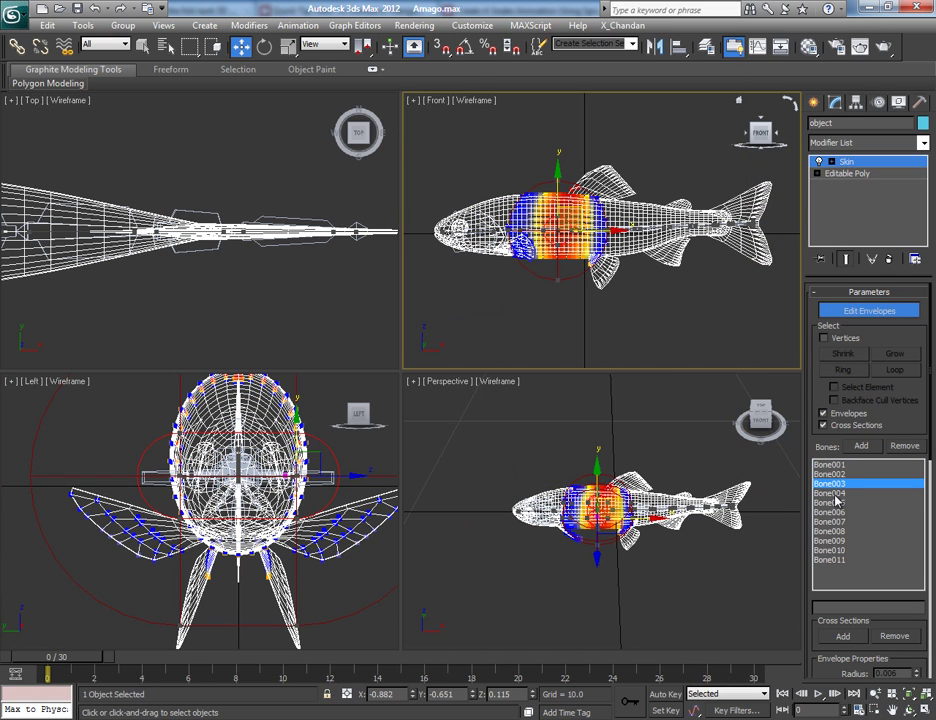
{"action": "left_click", "coordinate": [836, 493]}
{"action": "left_click", "coordinate": [837, 502]}
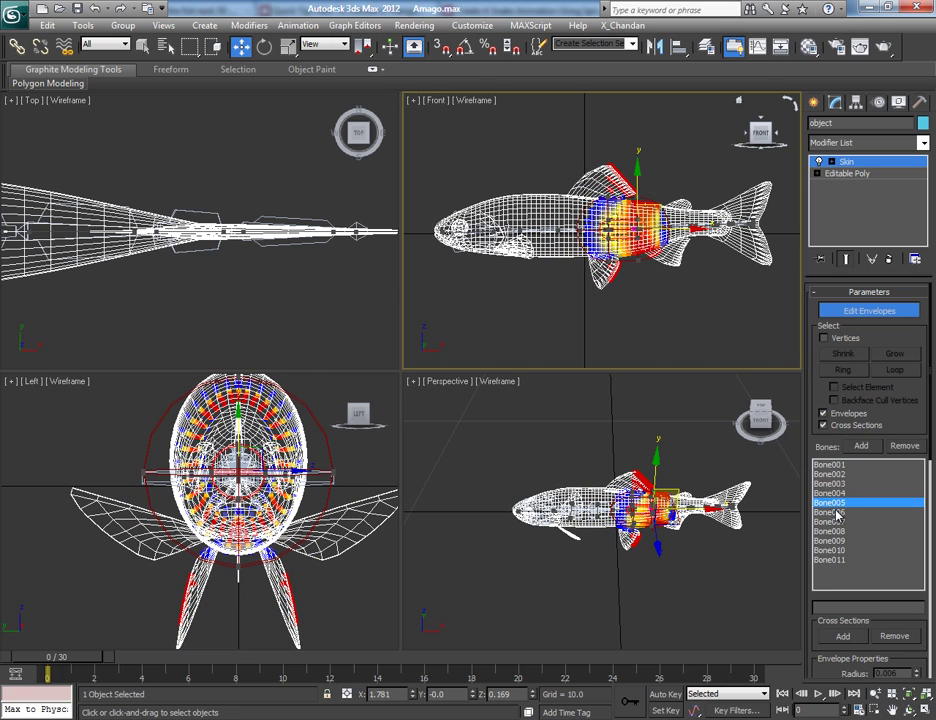
{"action": "left_click", "coordinate": [837, 512]}
{"action": "left_click", "coordinate": [838, 521]}
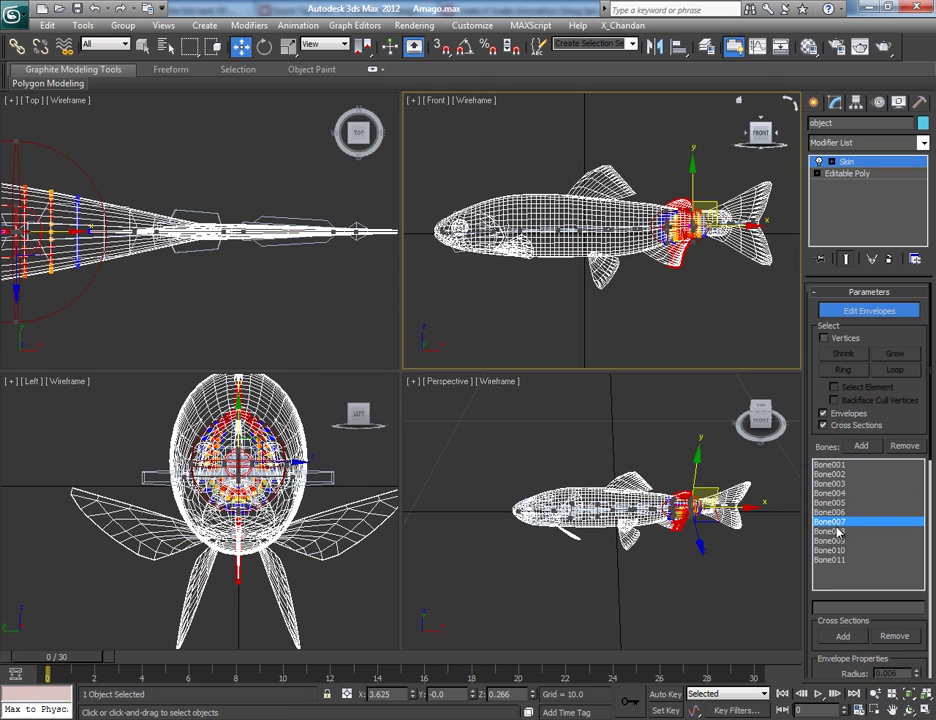
{"action": "left_click", "coordinate": [837, 530]}
{"action": "left_click", "coordinate": [836, 540]}
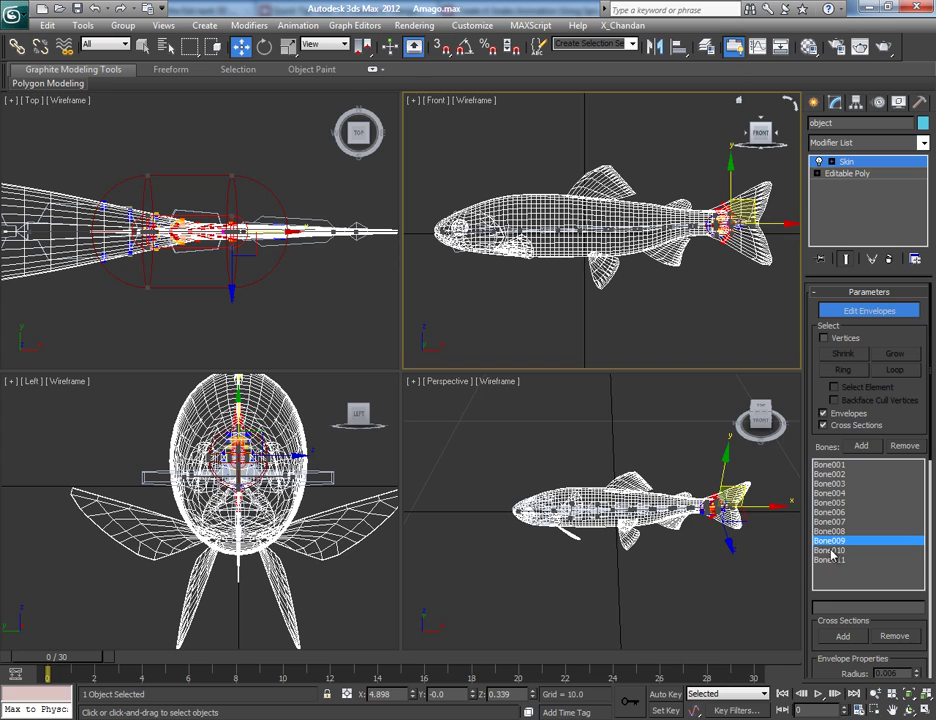
{"action": "left_click", "coordinate": [832, 551]}
{"action": "left_click", "coordinate": [834, 559]}
{"action": "left_click", "coordinate": [829, 465]}
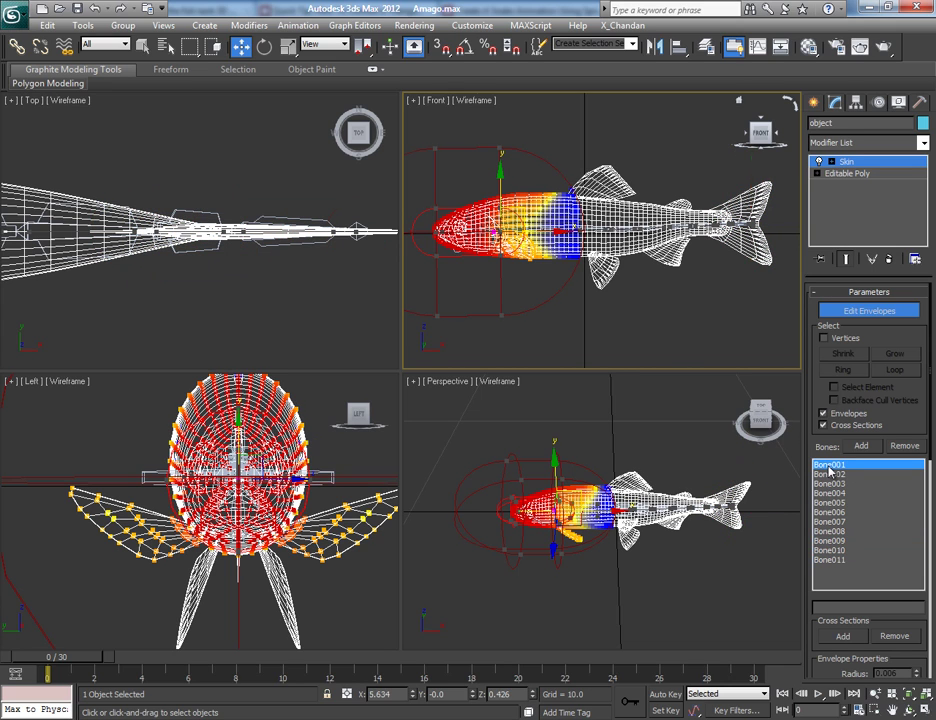
{"action": "left_click", "coordinate": [831, 474]}
{"action": "left_click", "coordinate": [835, 484]}
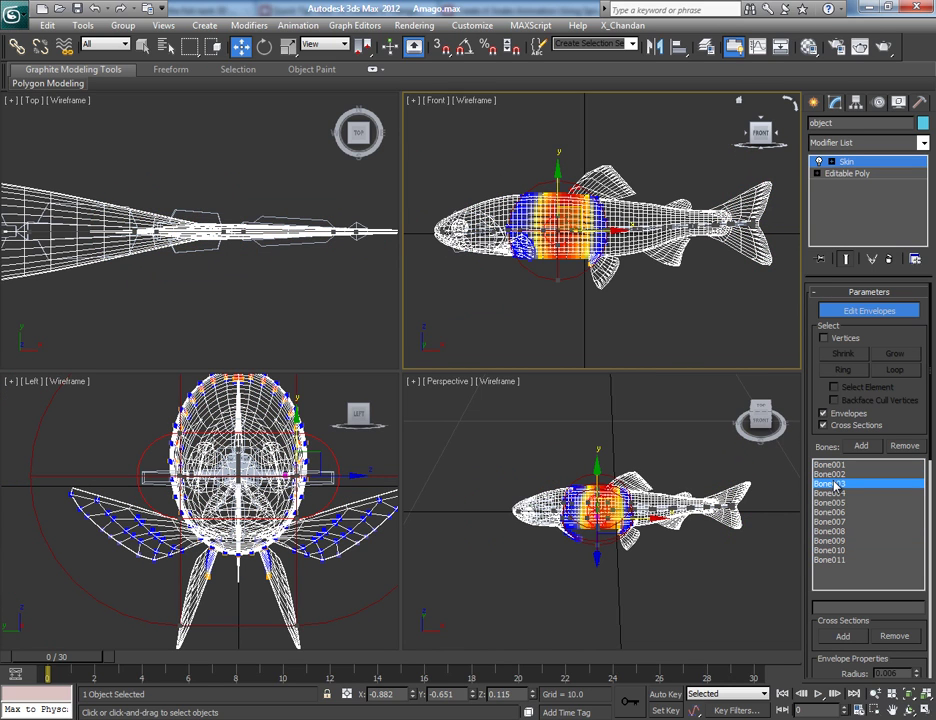
{"action": "left_click", "coordinate": [834, 493]}
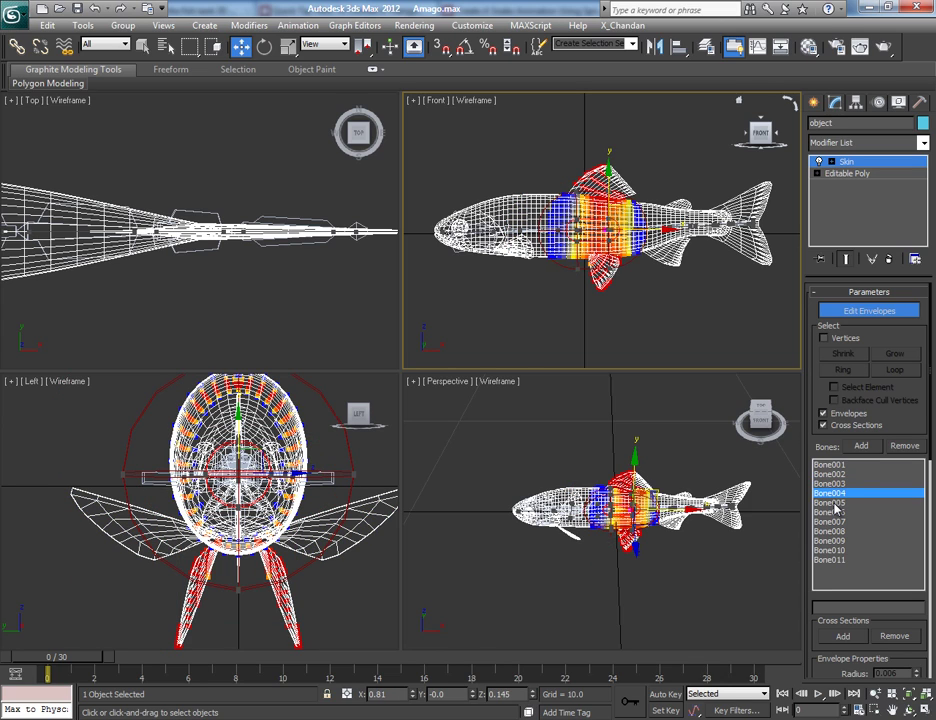
{"action": "left_click", "coordinate": [833, 502]}
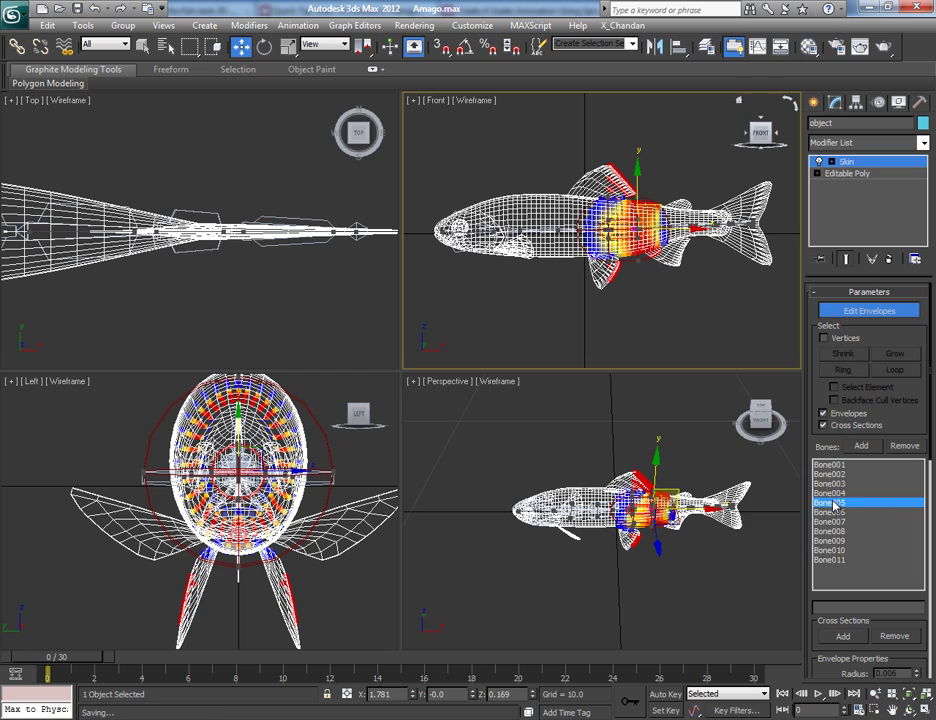
{"action": "left_click", "coordinate": [868, 313]}
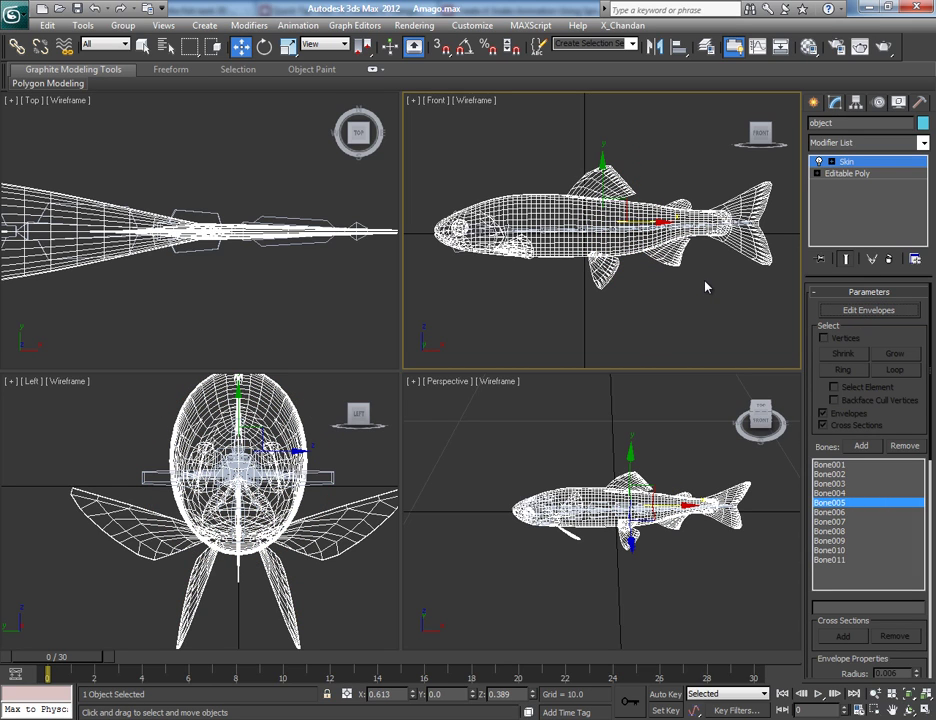
- Create a Dummy001 helper box positioned around the fish's head
{"action": "left_click", "coordinate": [556, 304]}
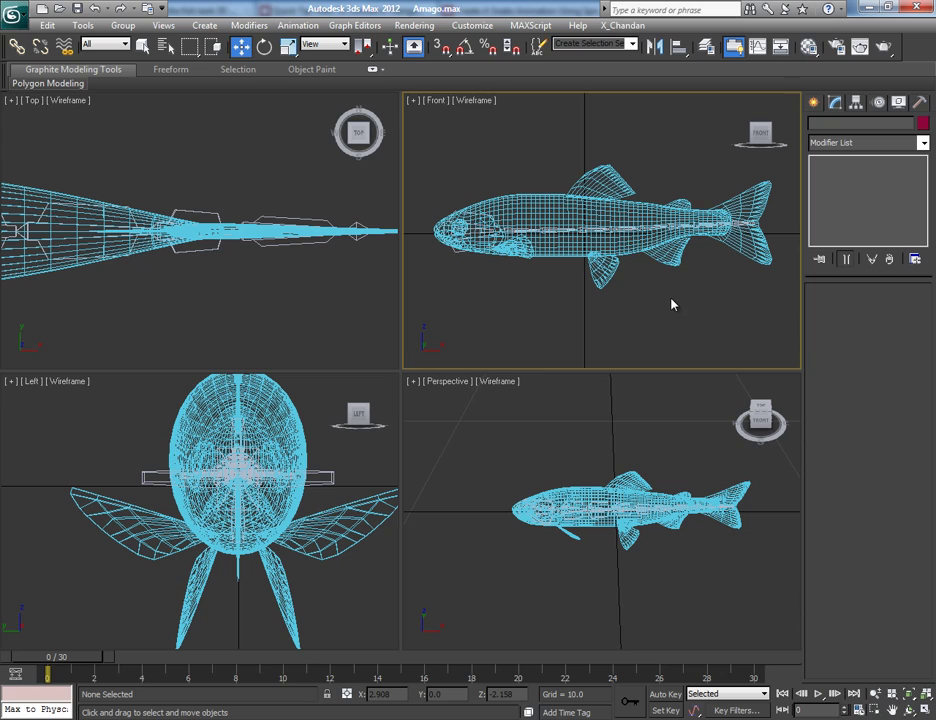
{"action": "left_click", "coordinate": [812, 103]}
{"action": "left_click", "coordinate": [889, 127]}
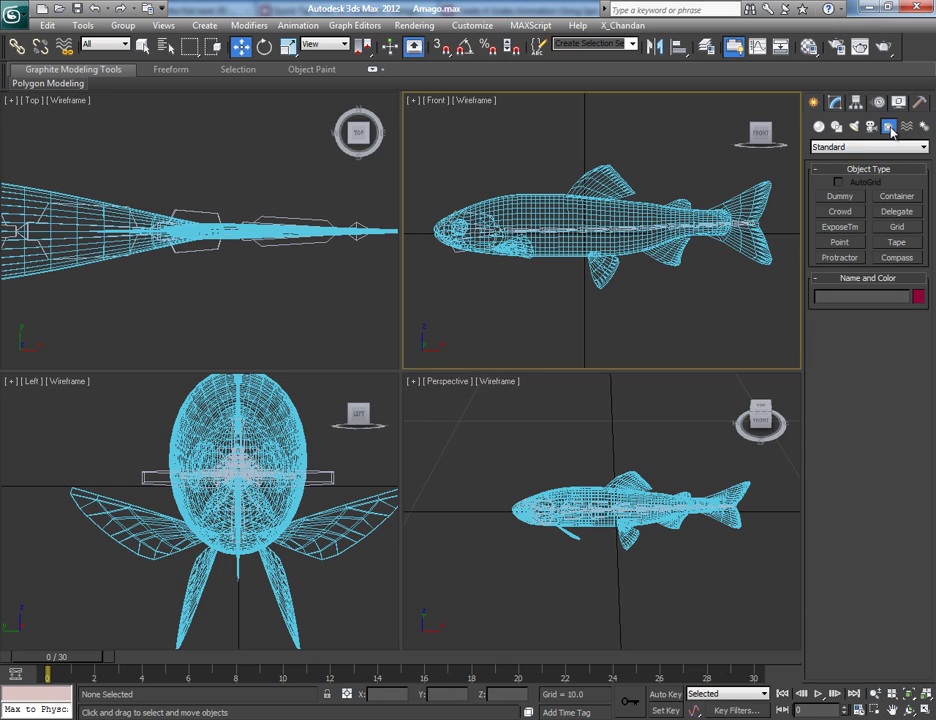
{"action": "left_click", "coordinate": [838, 198]}
{"action": "scroll", "coordinate": [60, 170], "scroll_direction": "up", "scroll_amount": 5}
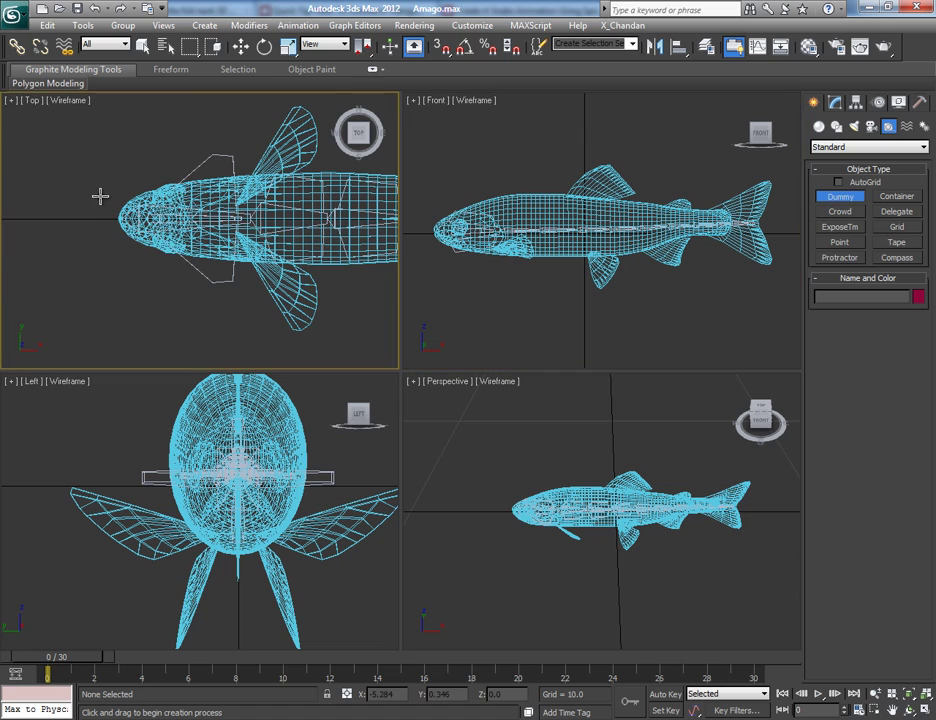
{"action": "left_click_drag", "start_coordinate": [98, 180], "coordinate": [128, 246]}
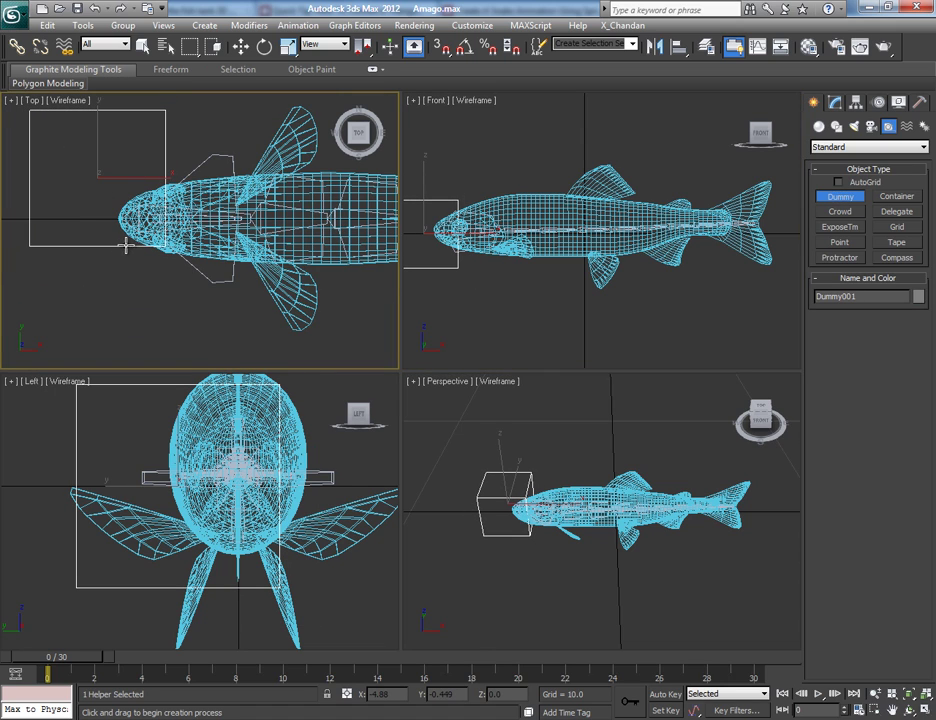
{"action": "key", "text": "w"}
{"action": "left_click_drag", "start_coordinate": [117, 152], "coordinate": [150, 196]}
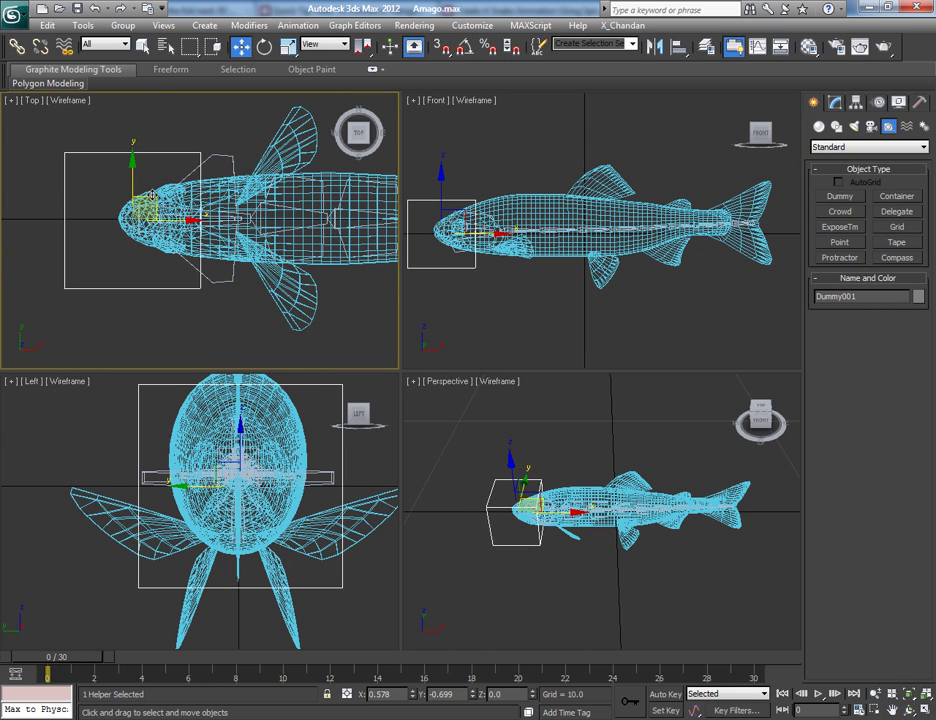
- Link Bone001 to Dummy001 as its parent with Select and Link
{"action": "right_click", "coordinate": [606, 234]}
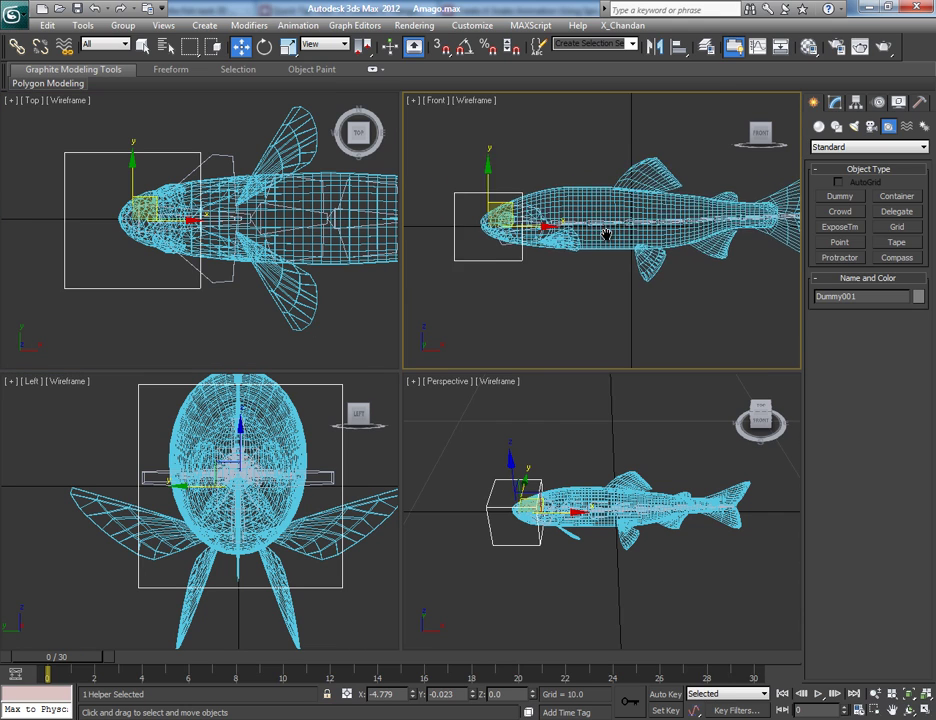
{"action": "scroll", "coordinate": [606, 234], "scroll_direction": "up", "scroll_amount": 5}
{"action": "middle_click_drag", "start_coordinate": [220, 266], "coordinate": [233, 272]}
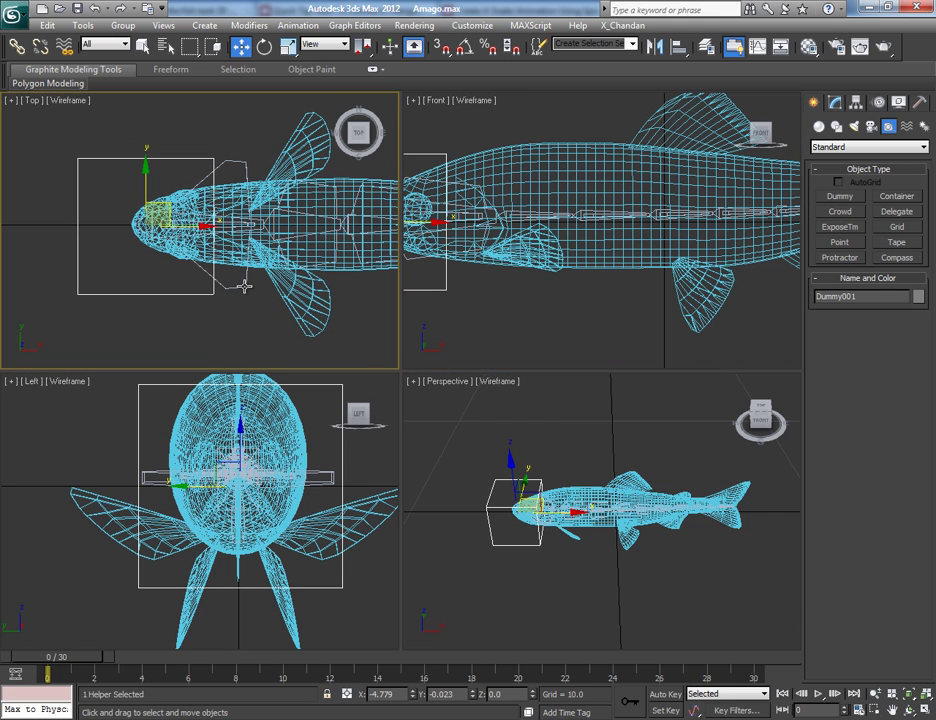
{"action": "left_click", "coordinate": [244, 286]}
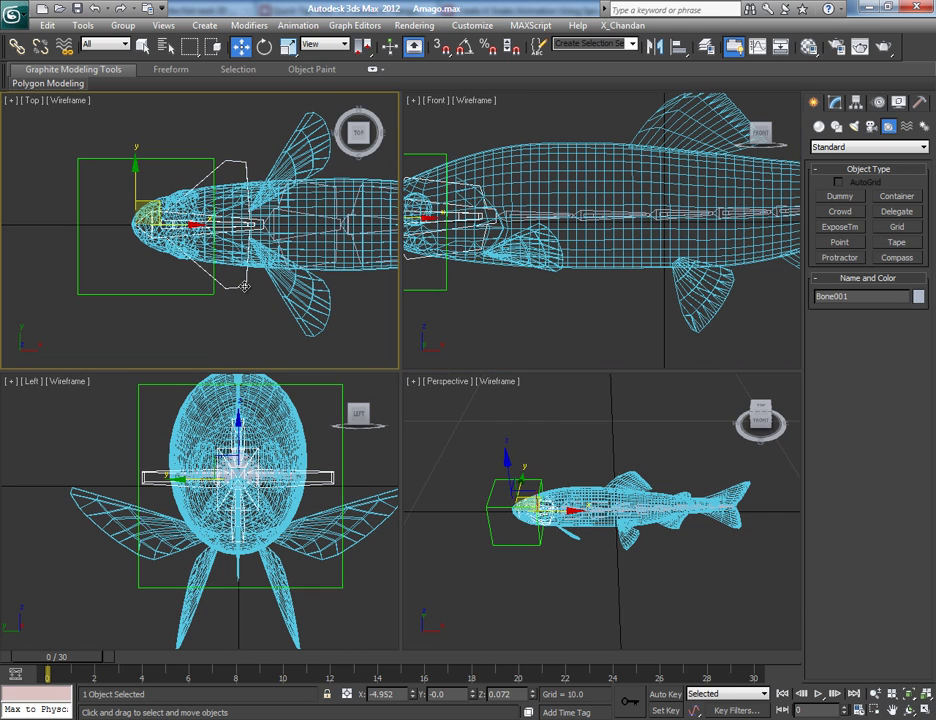
{"action": "left_click", "coordinate": [16, 46]}
{"action": "left_click_drag", "start_coordinate": [241, 289], "coordinate": [78, 268]}
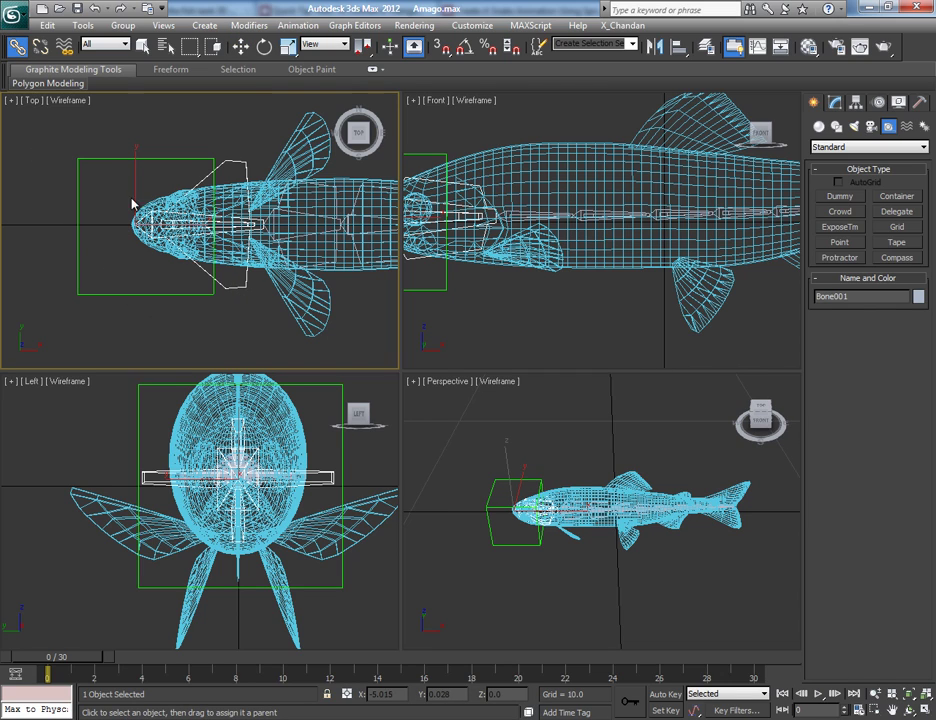
- Move the dummy to confirm the fish follows it
{"action": "left_click", "coordinate": [241, 47]}
{"action": "left_click", "coordinate": [142, 293]}
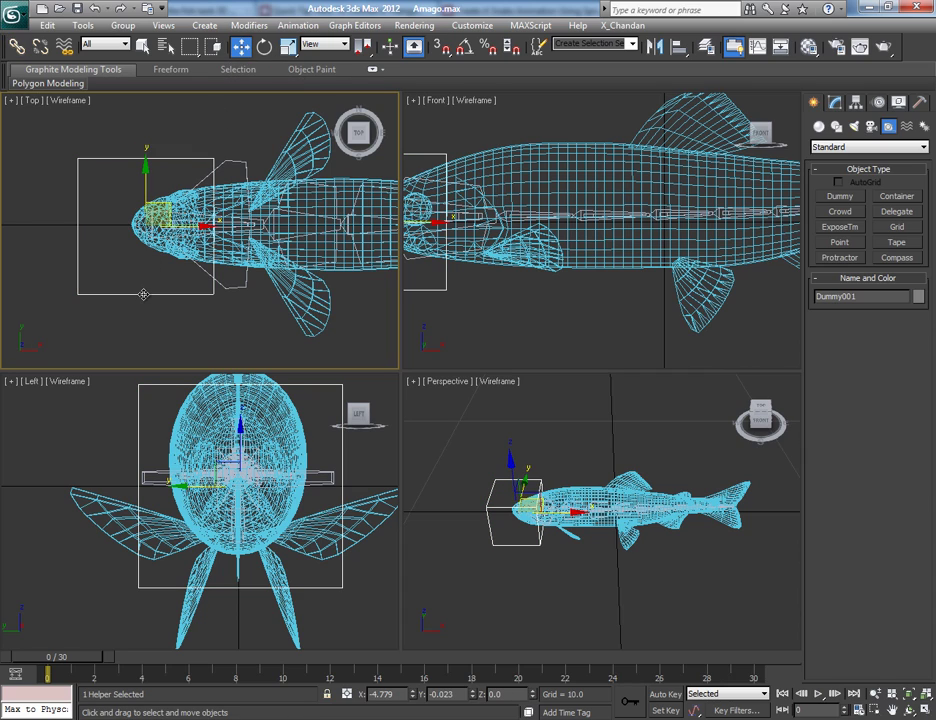
{"action": "left_click_drag", "start_coordinate": [190, 226], "coordinate": [155, 228]}
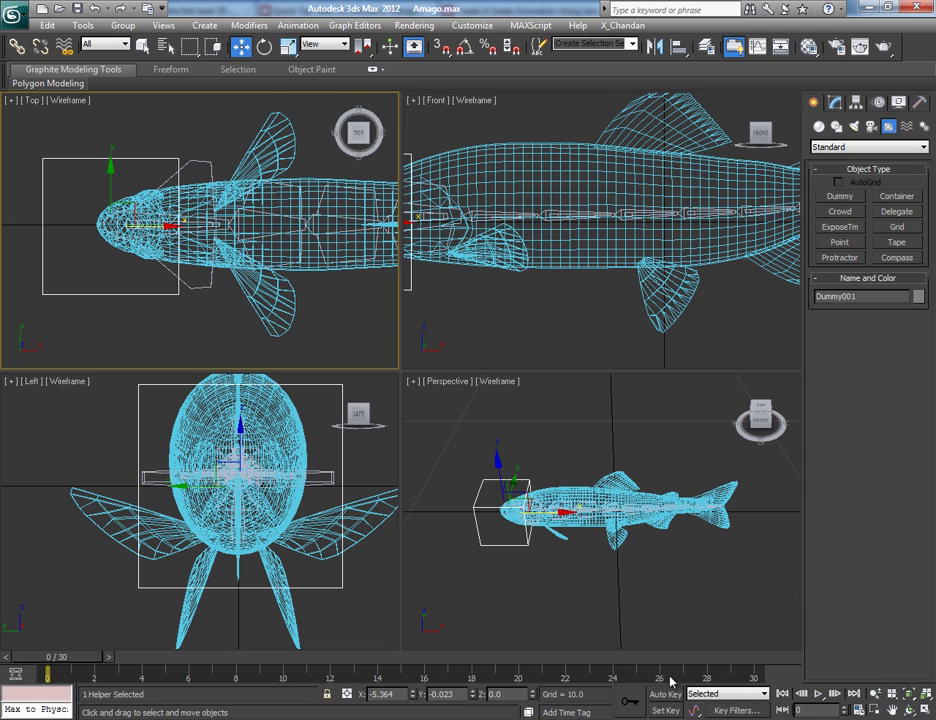
- Extend the animation length from 30 to 100 frames
{"action": "right_click_drag", "start_coordinate": [670, 679], "coordinate": [640, 688], "text": "ctrl+alt"}
{"action": "right_click_drag", "start_coordinate": [735, 683], "coordinate": [343, 688], "text": "ctrl+alt"}
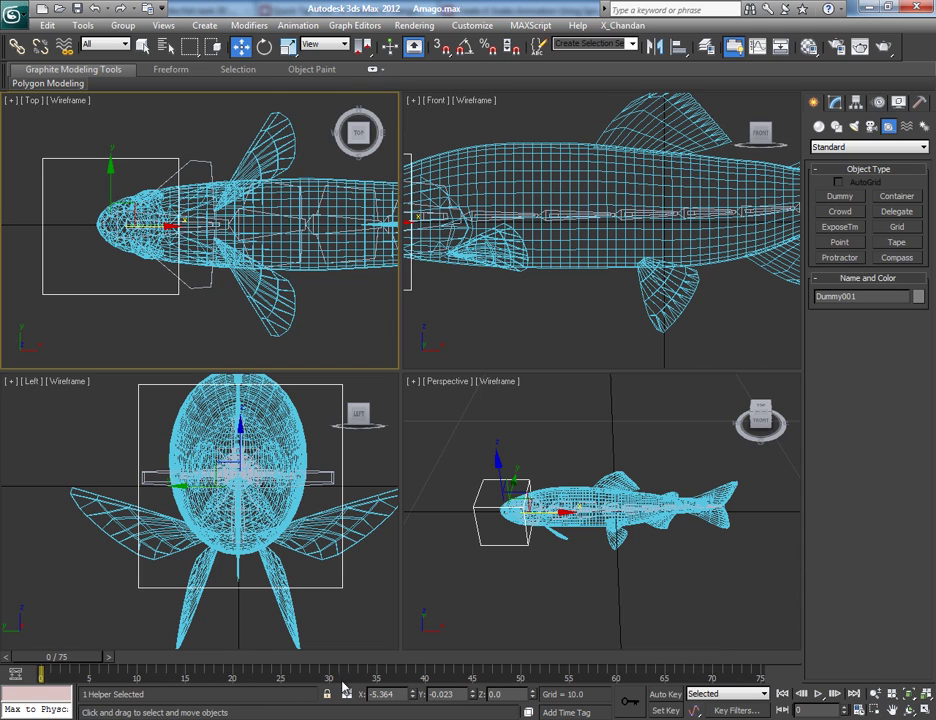
{"action": "right_click_drag", "start_coordinate": [695, 683], "coordinate": [400, 686], "text": "ctrl+alt"}
{"action": "middle_click_drag", "start_coordinate": [119, 311], "coordinate": [124, 288]}
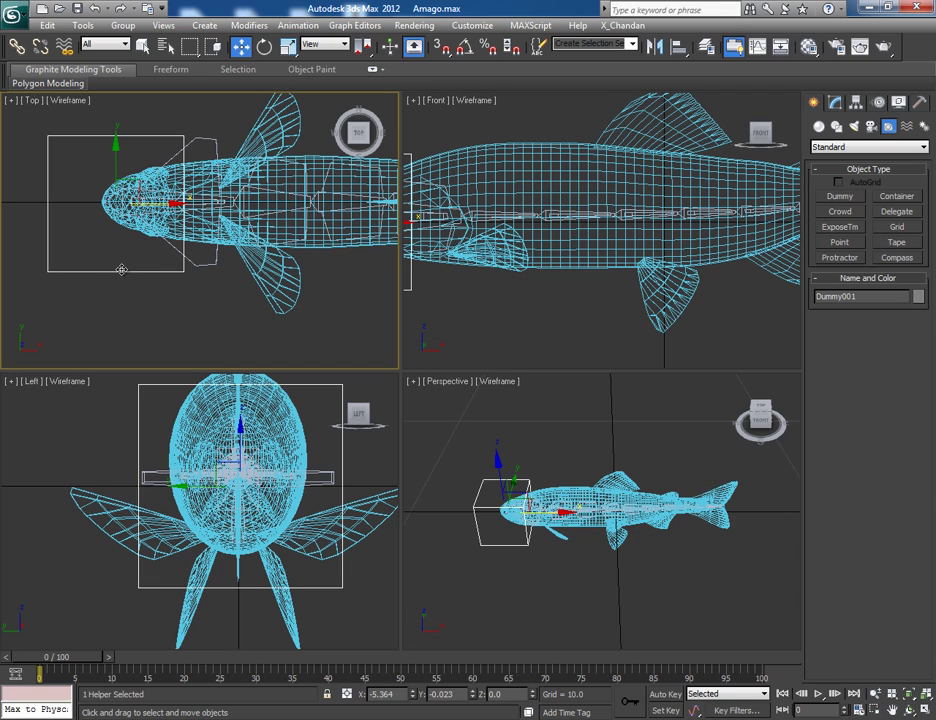
- With Auto Key on, rotate the dummy 15° at frame 5 and about -26.5° at frame 10
{"action": "left_click", "coordinate": [666, 693]}
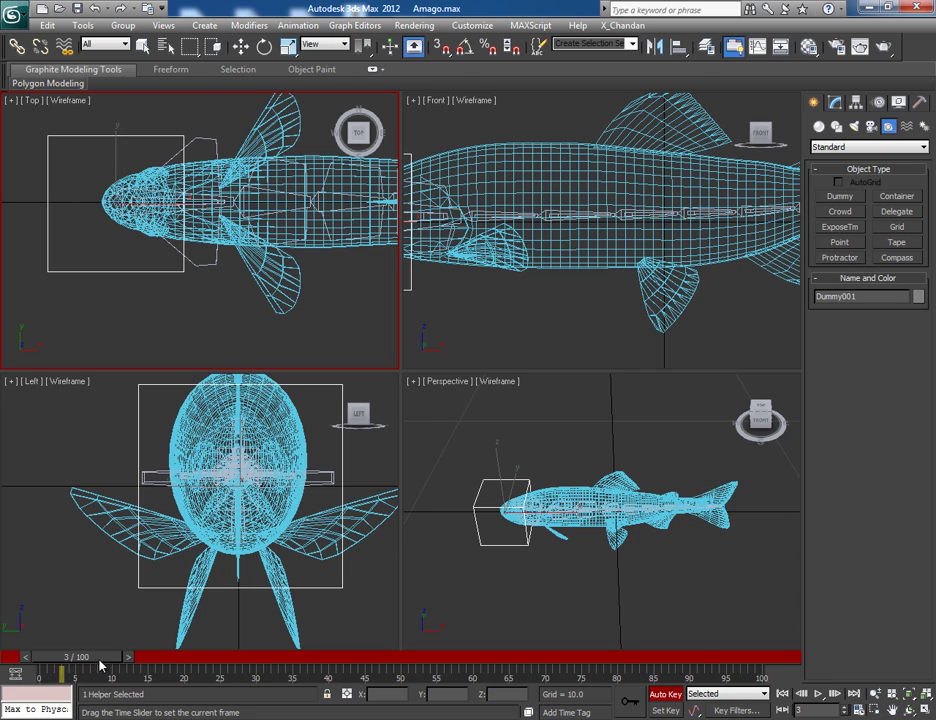
{"action": "left_click_drag", "start_coordinate": [75, 662], "coordinate": [108, 662]}
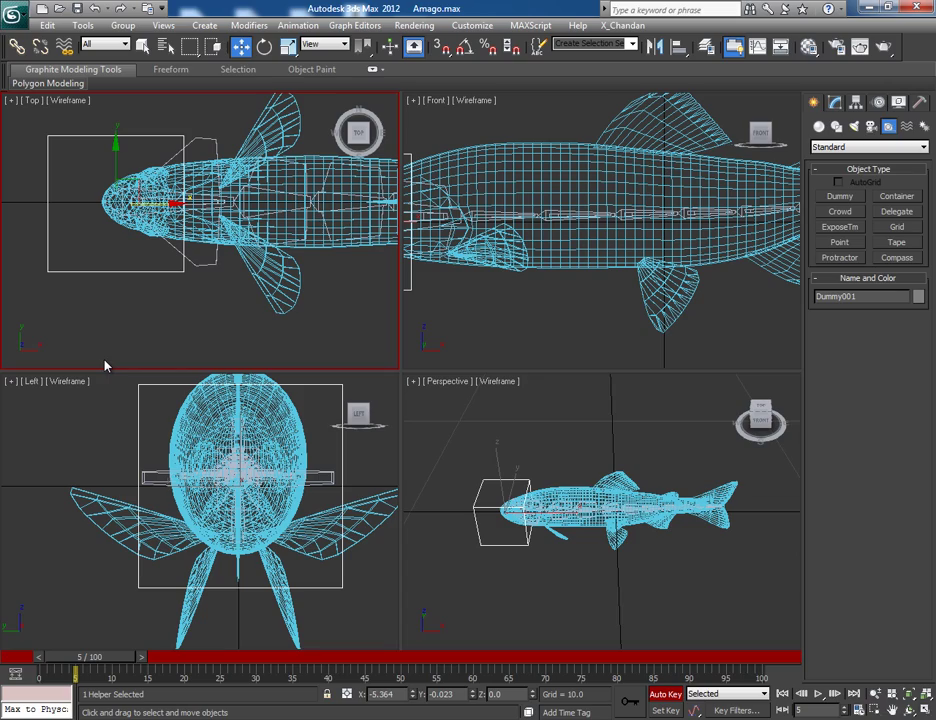
{"action": "key", "text": "e"}
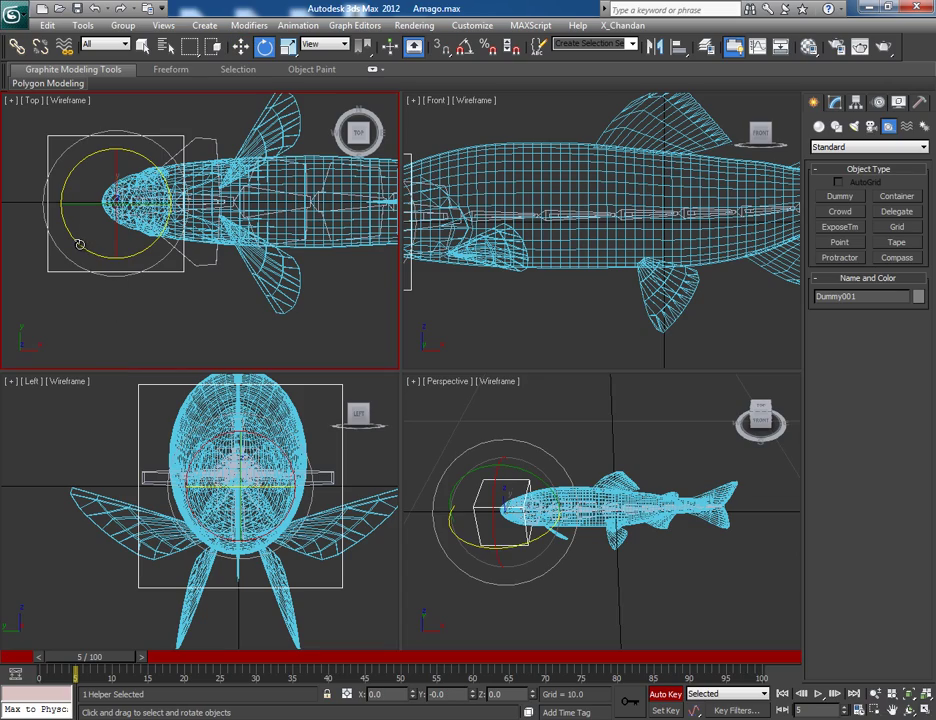
{"action": "left_click_drag", "start_coordinate": [79, 244], "coordinate": [93, 262]}
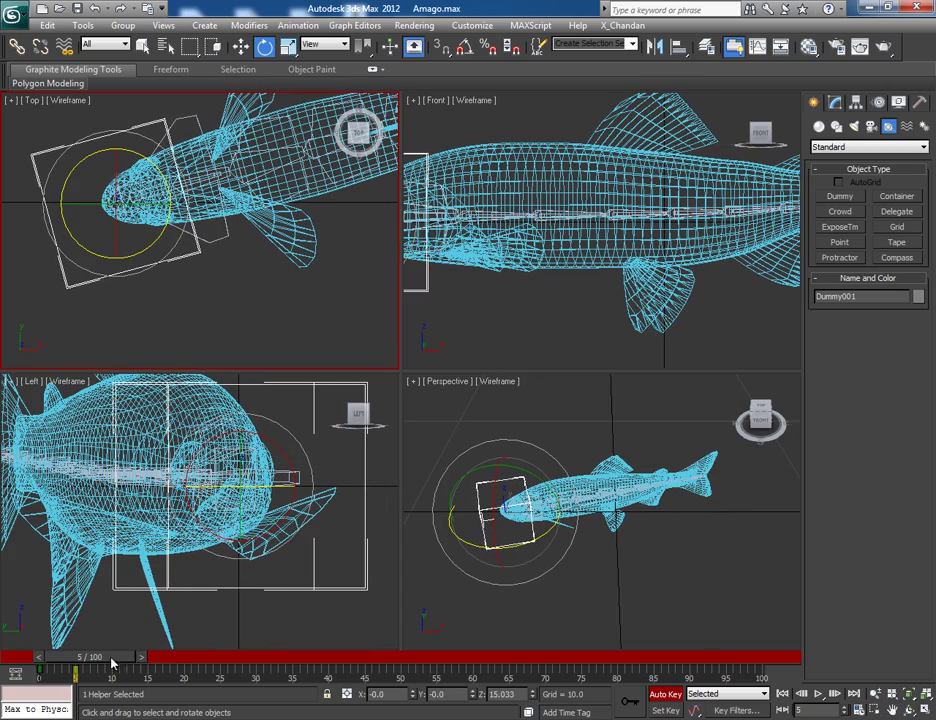
{"action": "left_click_drag", "start_coordinate": [100, 665], "coordinate": [138, 664]}
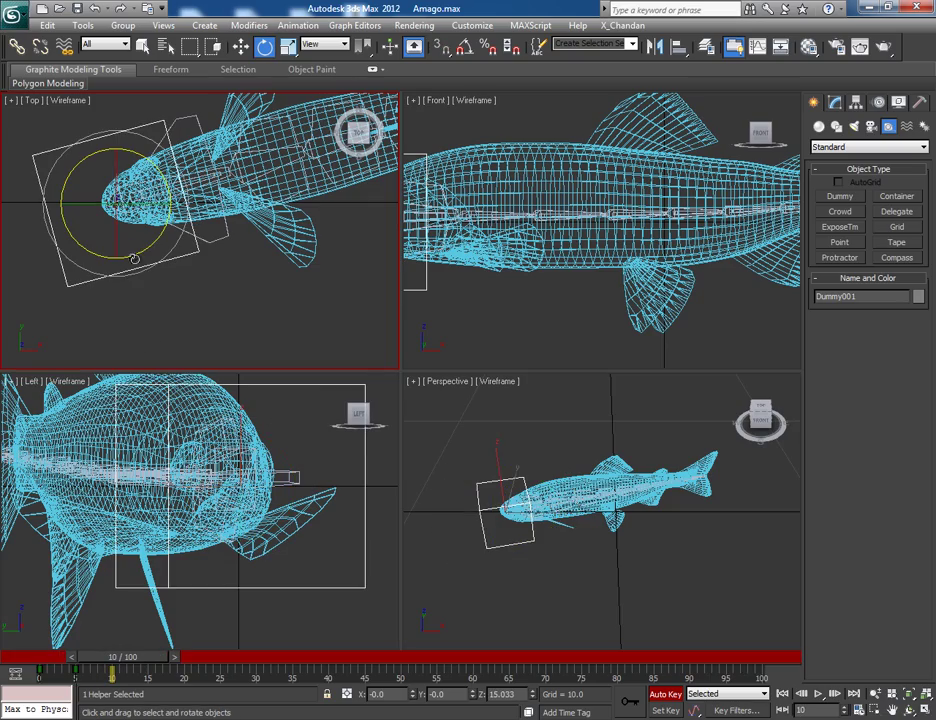
{"action": "left_click_drag", "start_coordinate": [141, 251], "coordinate": [86, 241]}
{"action": "left_click_drag", "start_coordinate": [143, 658], "coordinate": [117, 651]}
{"action": "key", "text": "e"}
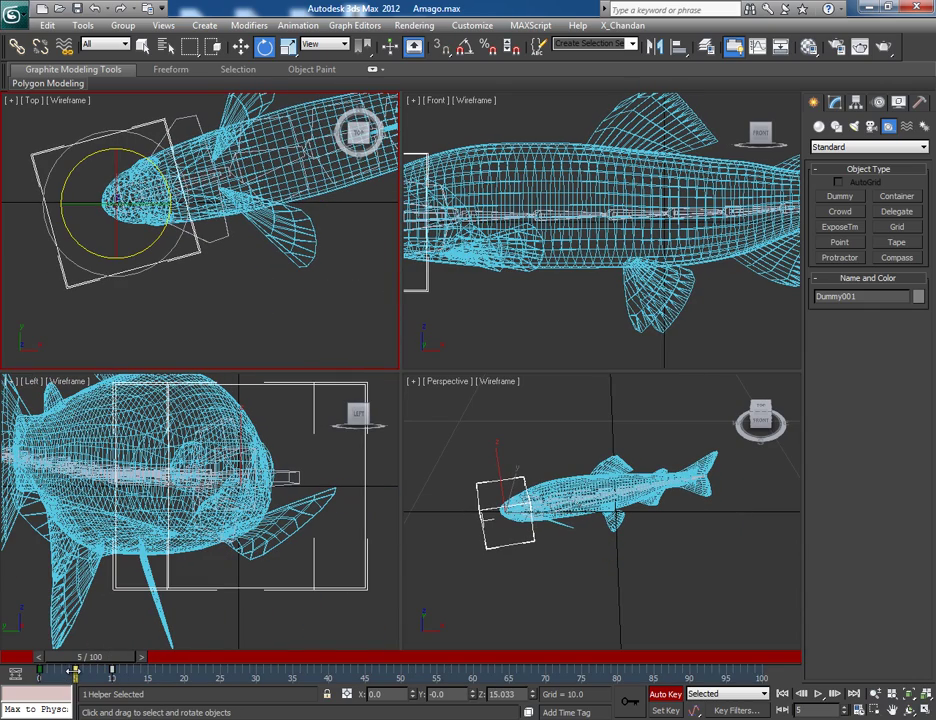
- Move the frame 10 key to frame 15, then clone the swing keys out through frames 40, 80 and 100
{"action": "left_click_drag", "start_coordinate": [112, 671], "coordinate": [63, 680]}
{"action": "left_click_drag", "start_coordinate": [183, 669], "coordinate": [328, 677], "text": "shift"}
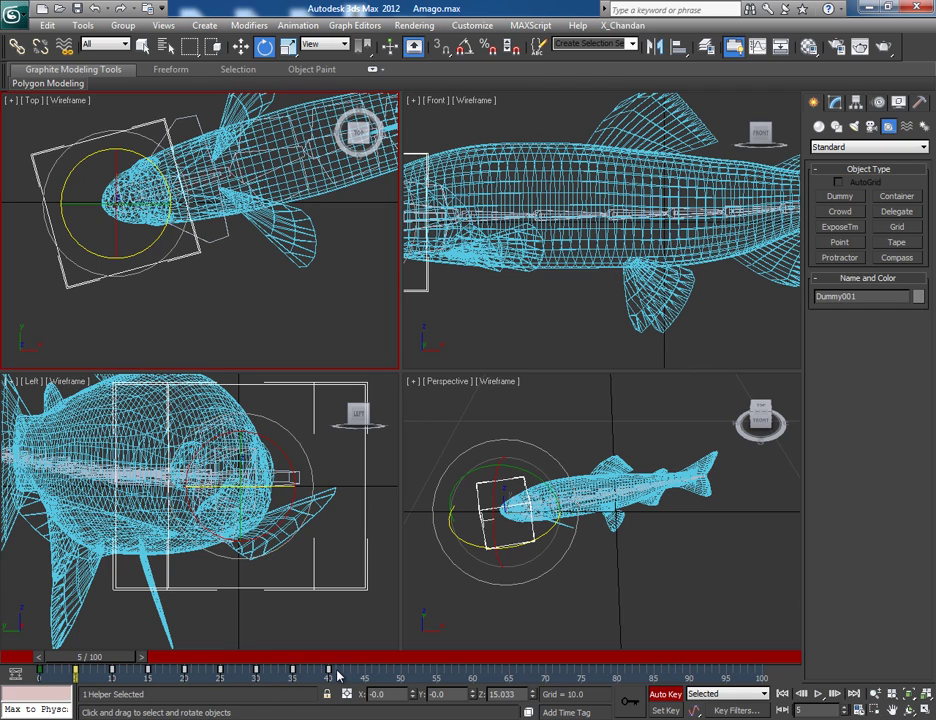
{"action": "mouse_move", "coordinate": [330, 668]}
{"action": "left_mouse_down", "text": "shift"}
{"action": "mouse_move", "coordinate": [330, 677]}
{"action": "mouse_move", "coordinate": [617, 678]}
{"action": "left_mouse_up", "text": "shift"}
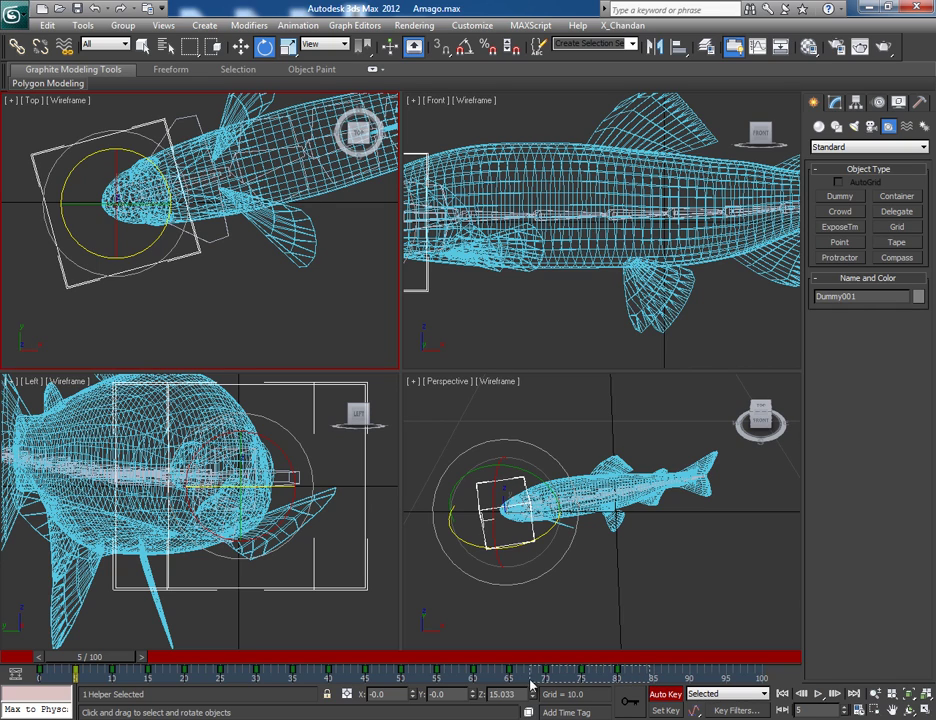
{"action": "left_click_drag", "start_coordinate": [505, 684], "coordinate": [506, 684]}
{"action": "left_click_drag", "start_coordinate": [617, 669], "coordinate": [761, 669], "text": "shift"}
{"action": "left_click_drag", "start_coordinate": [87, 657], "coordinate": [50, 670]}
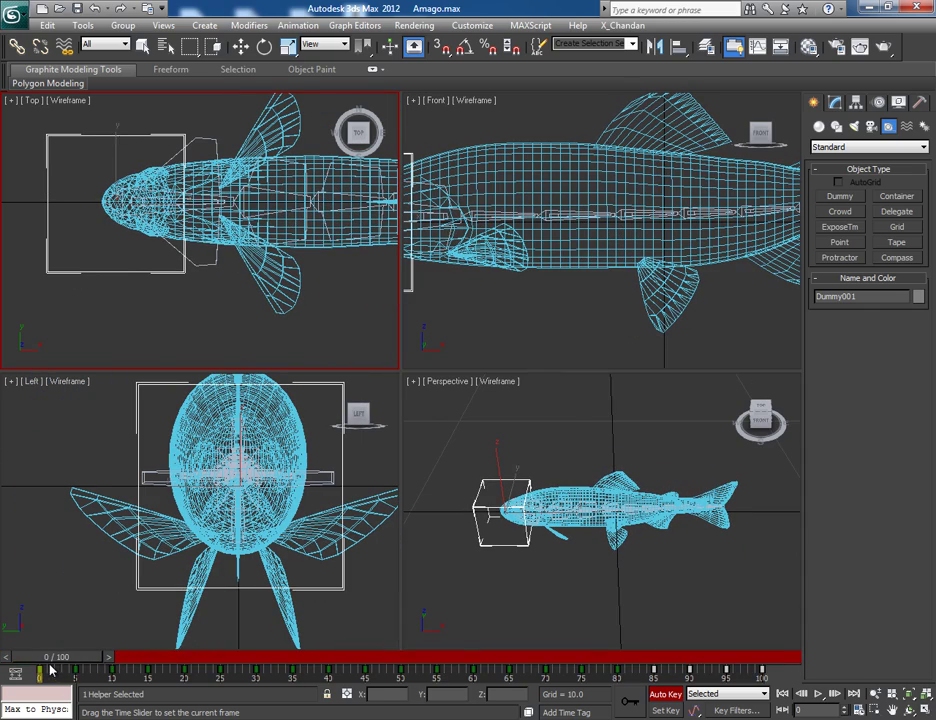
- Turn off Auto Key and run the springmagic_0.8.mse script
{"action": "key", "text": "e"}
{"action": "left_click", "coordinate": [664, 694]}
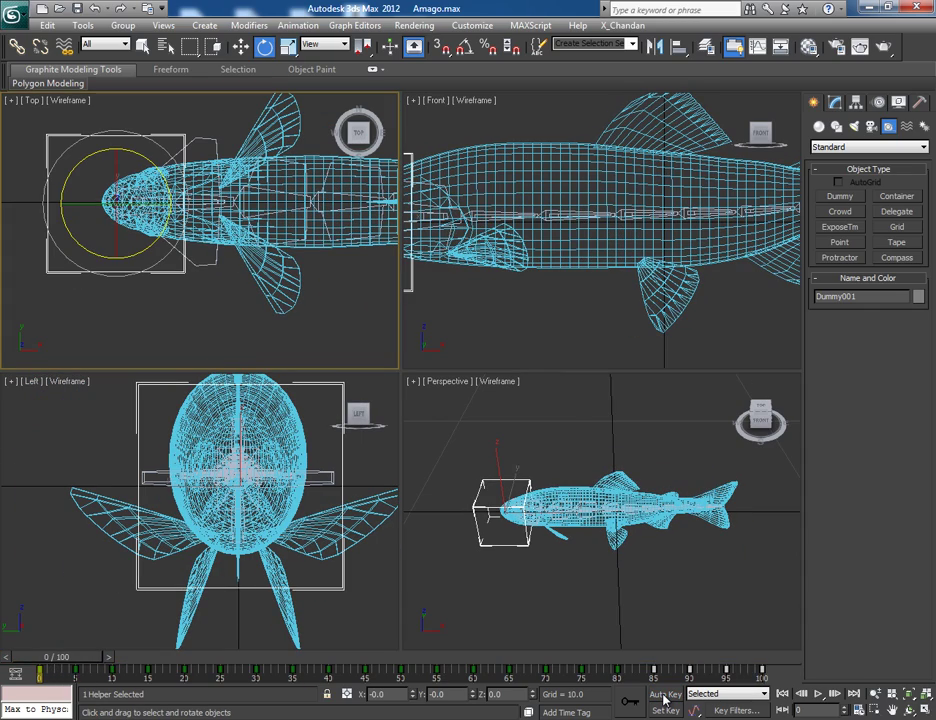
{"action": "left_click", "coordinate": [530, 25]}
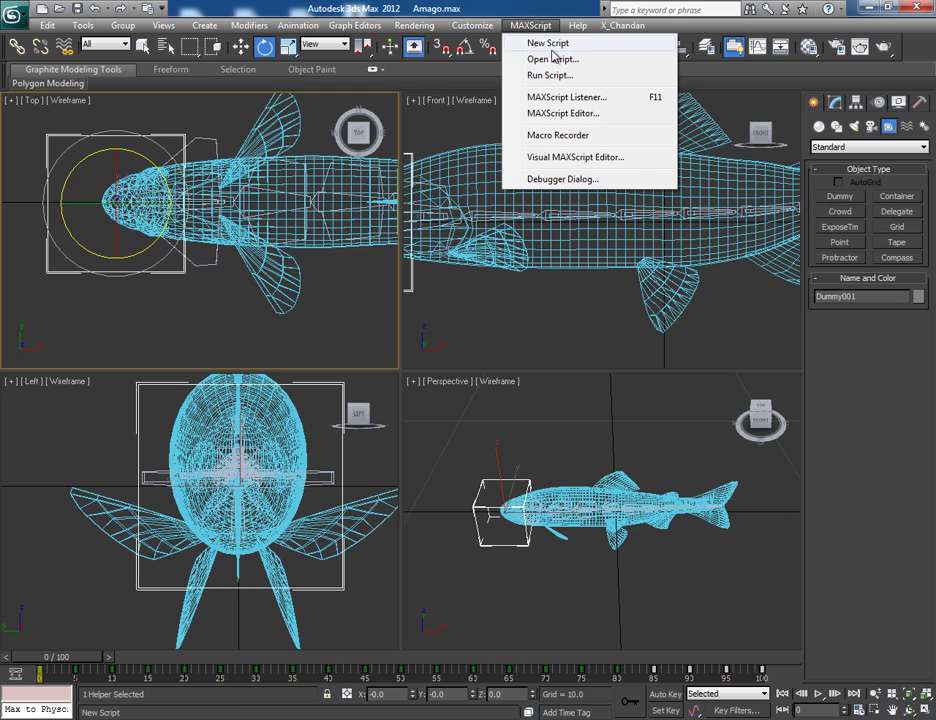
{"action": "left_click", "coordinate": [557, 82]}
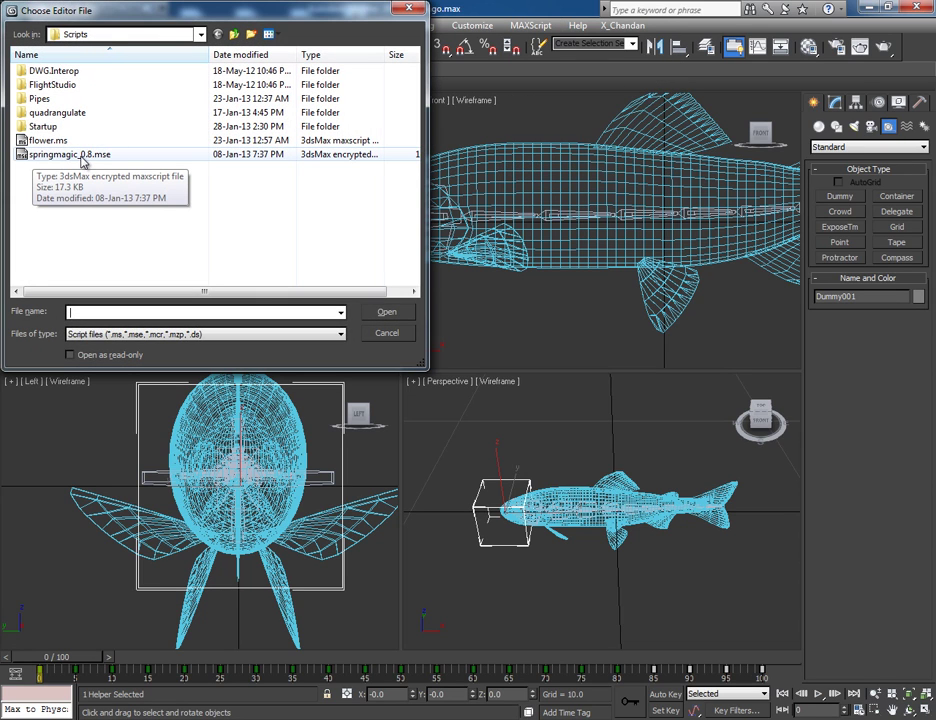
{"action": "double_click", "coordinate": [83, 156]}
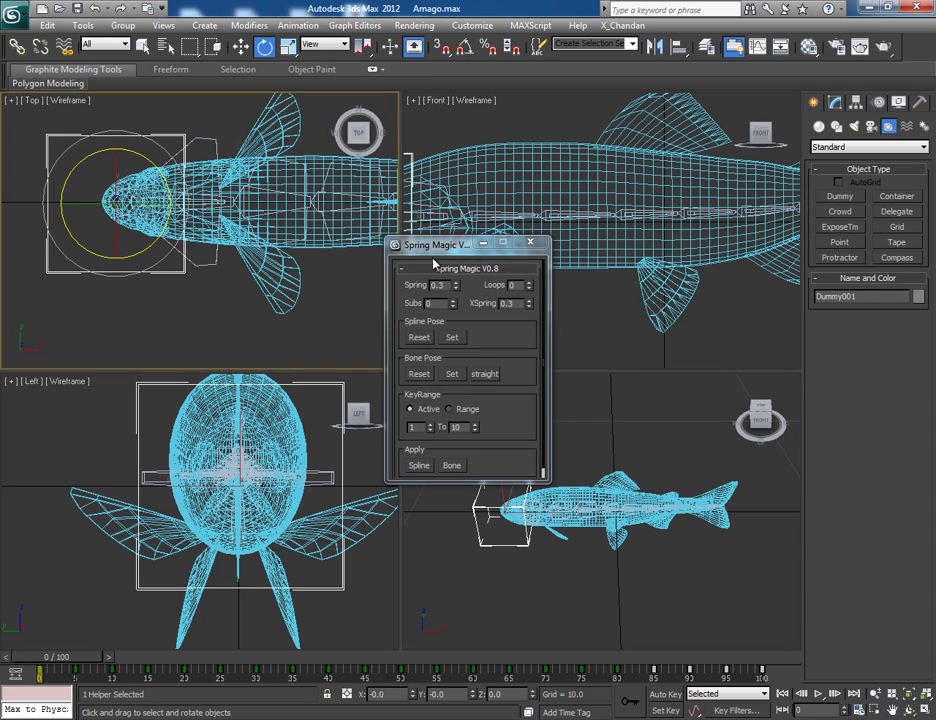
{"action": "left_click_drag", "start_coordinate": [433, 249], "coordinate": [818, 397]}
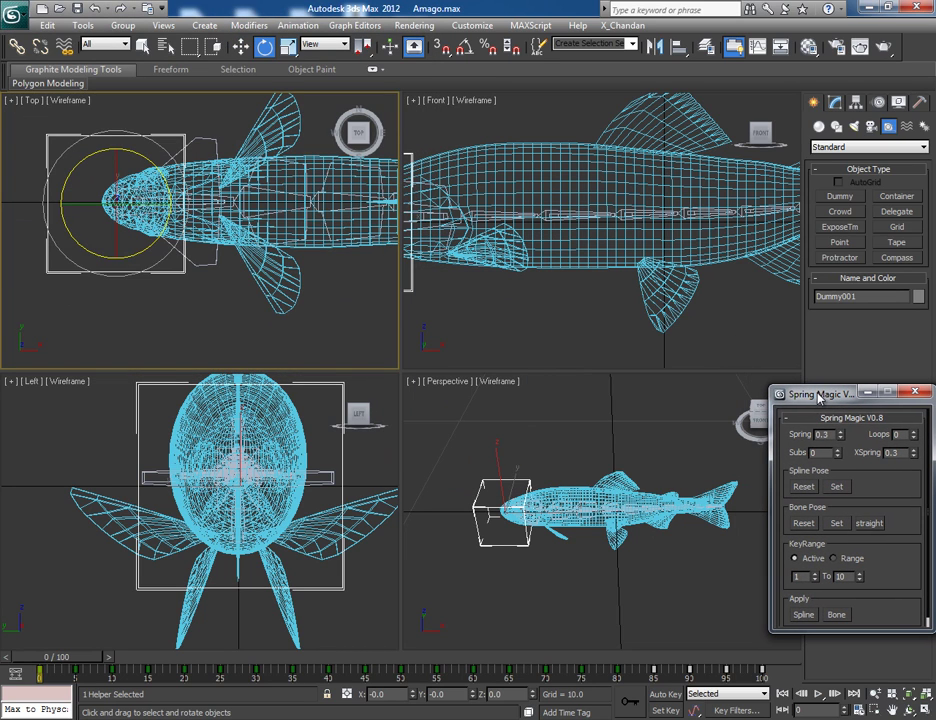
- Select Bone001, set Loops to 2 and apply Spring Magic to the bones
{"action": "left_click", "coordinate": [198, 265]}
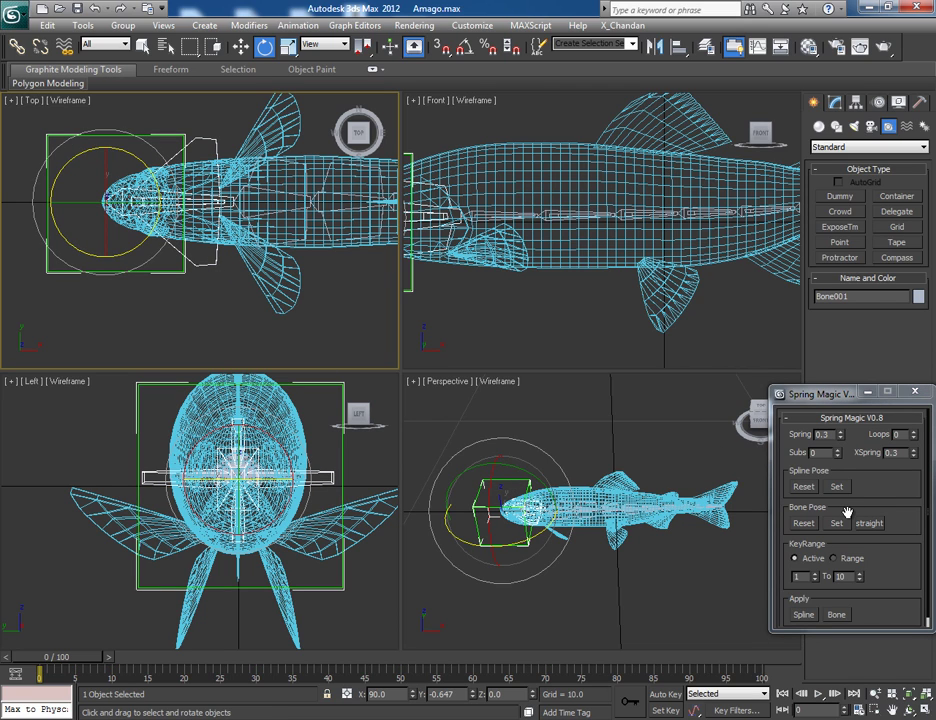
{"action": "left_click", "coordinate": [914, 433]}
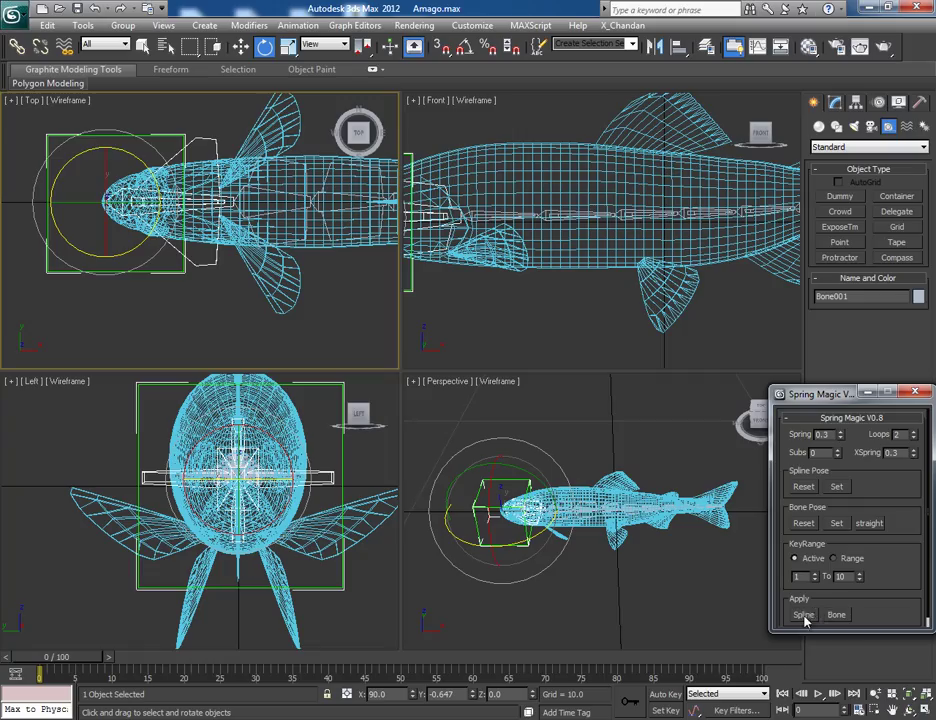
{"action": "left_click", "coordinate": [837, 615]}
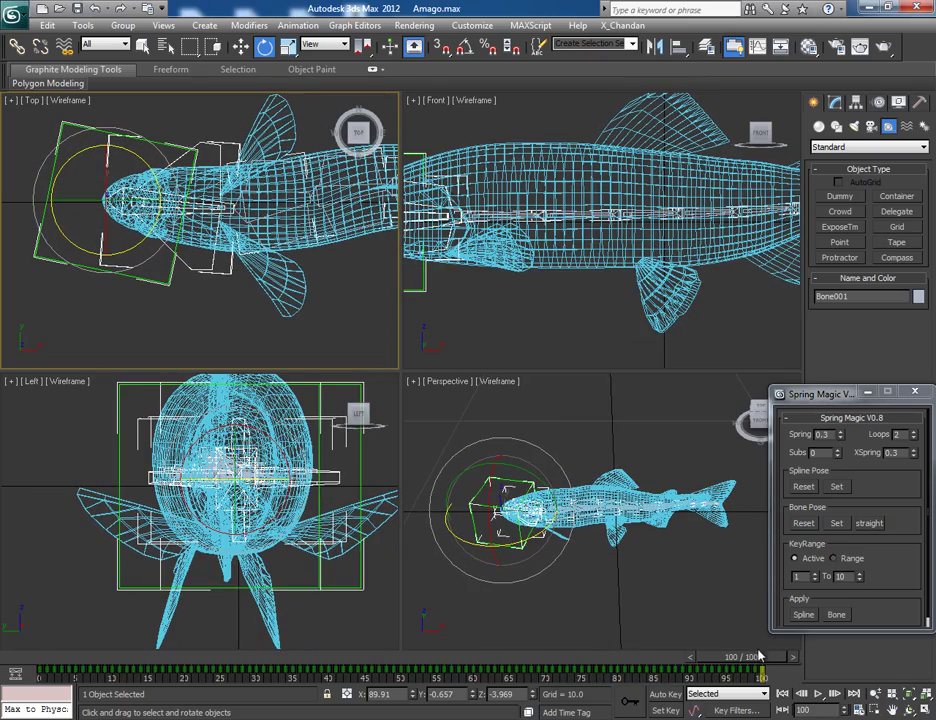
{"action": "left_click_drag", "start_coordinate": [760, 662], "coordinate": [50, 665]}
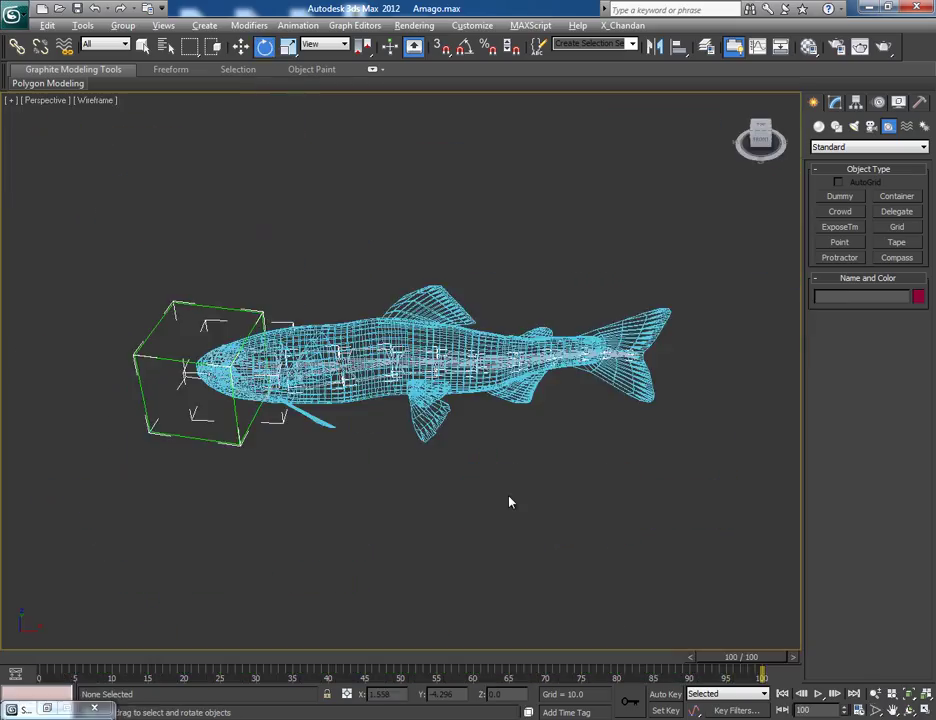
- Play the swimming animation in Realistic shading and orbit to view the fish from above
{"action": "key", "text": "F3"}
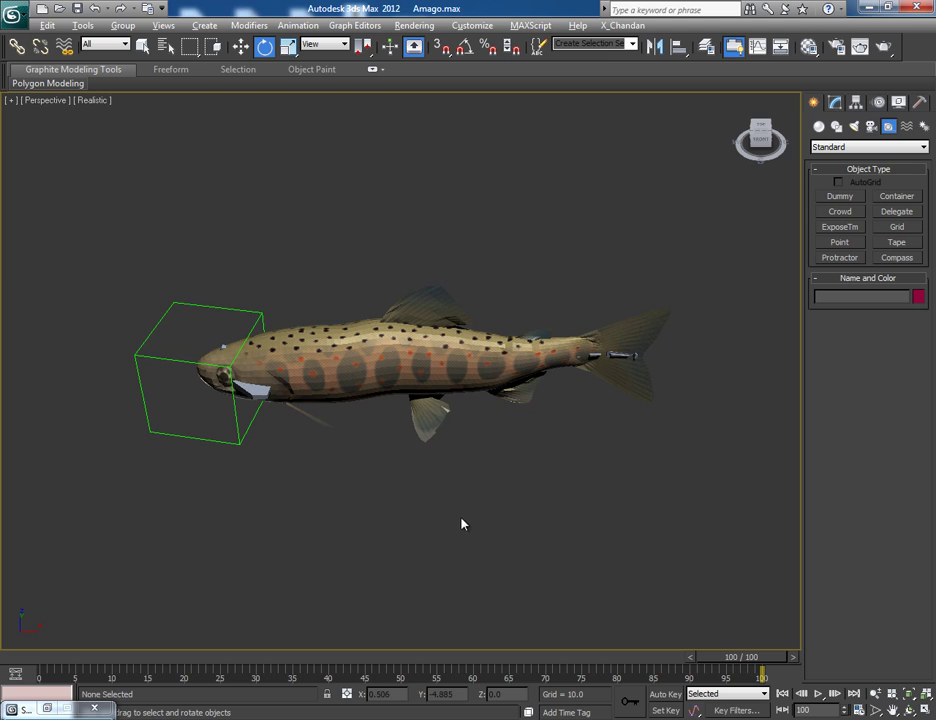
{"action": "left_click", "coordinate": [817, 696]}
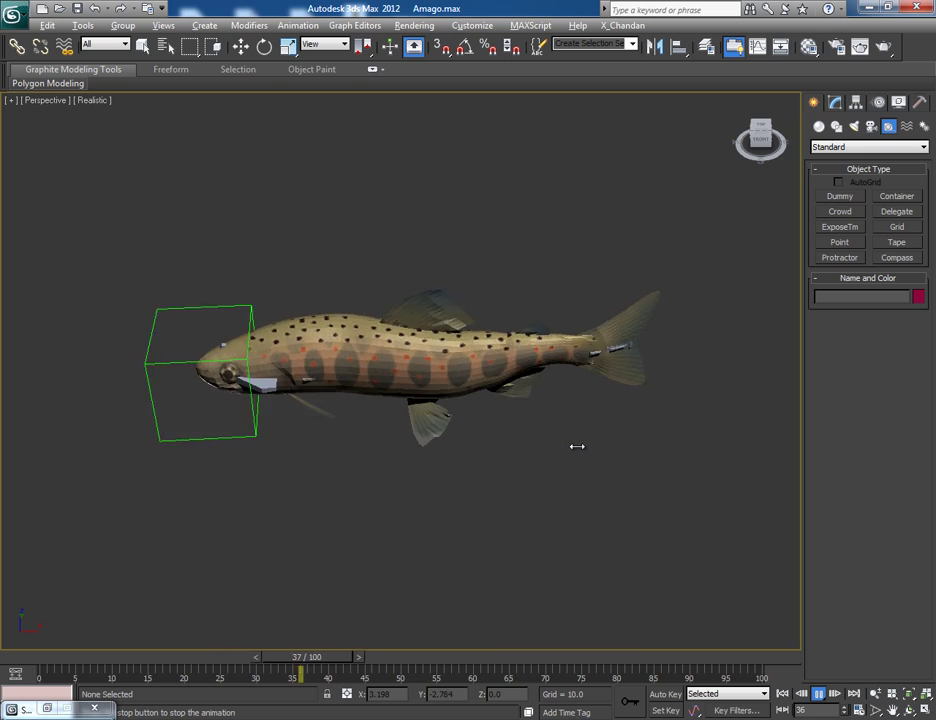
{"action": "middle_click_drag", "start_coordinate": [577, 445], "coordinate": [559, 496], "text": "alt"}
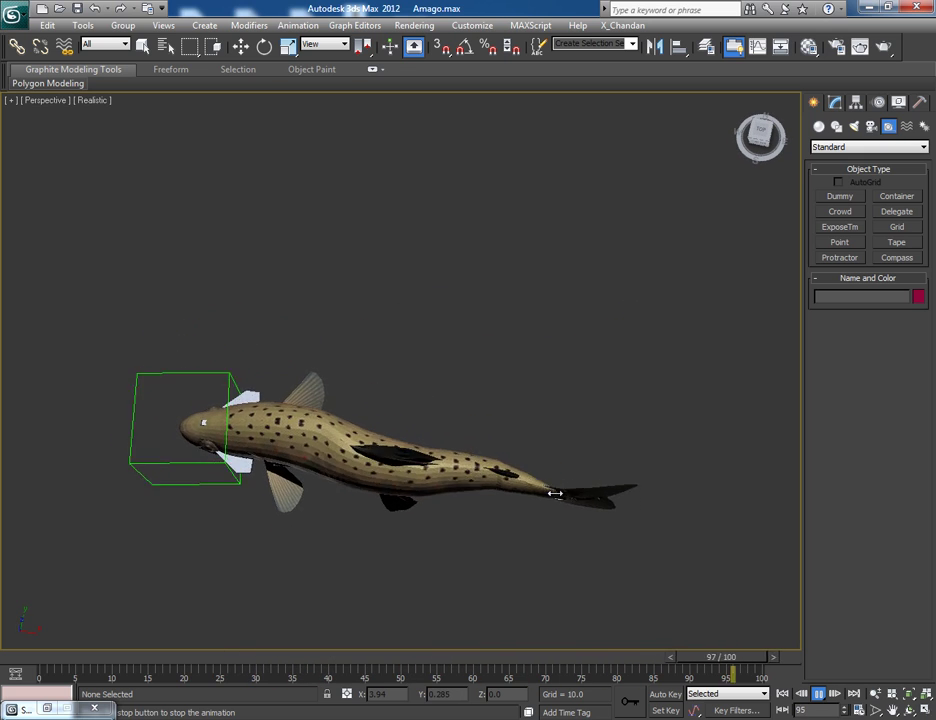